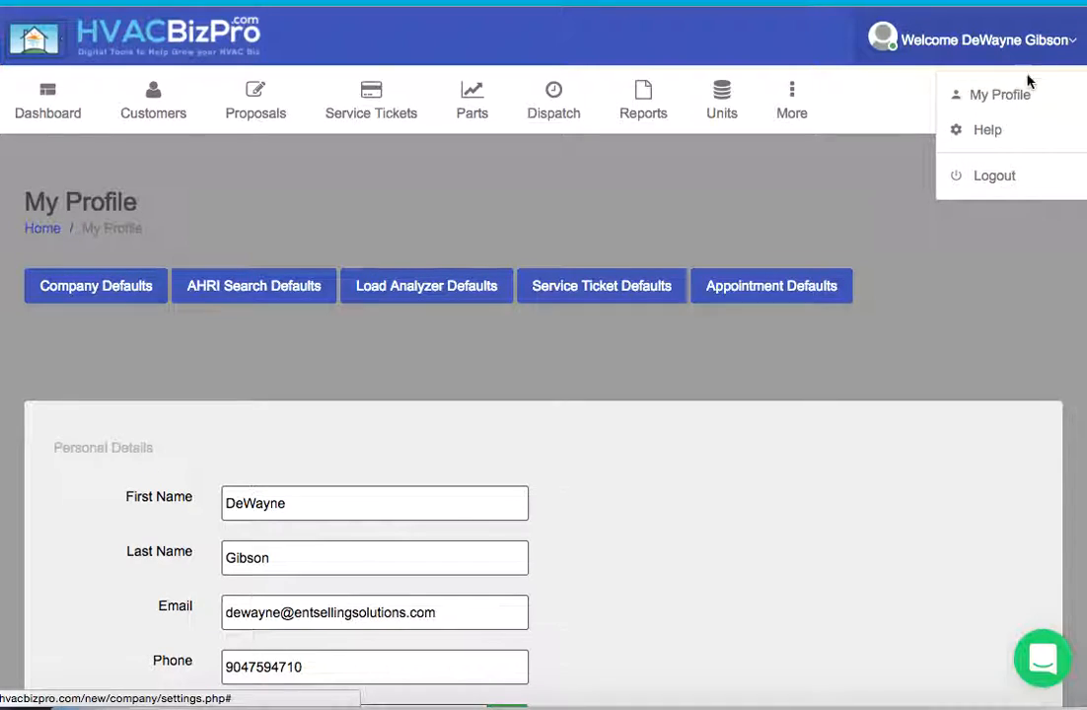
Open the AHRI search defaults from the user's profile.
left_click(1011, 99)
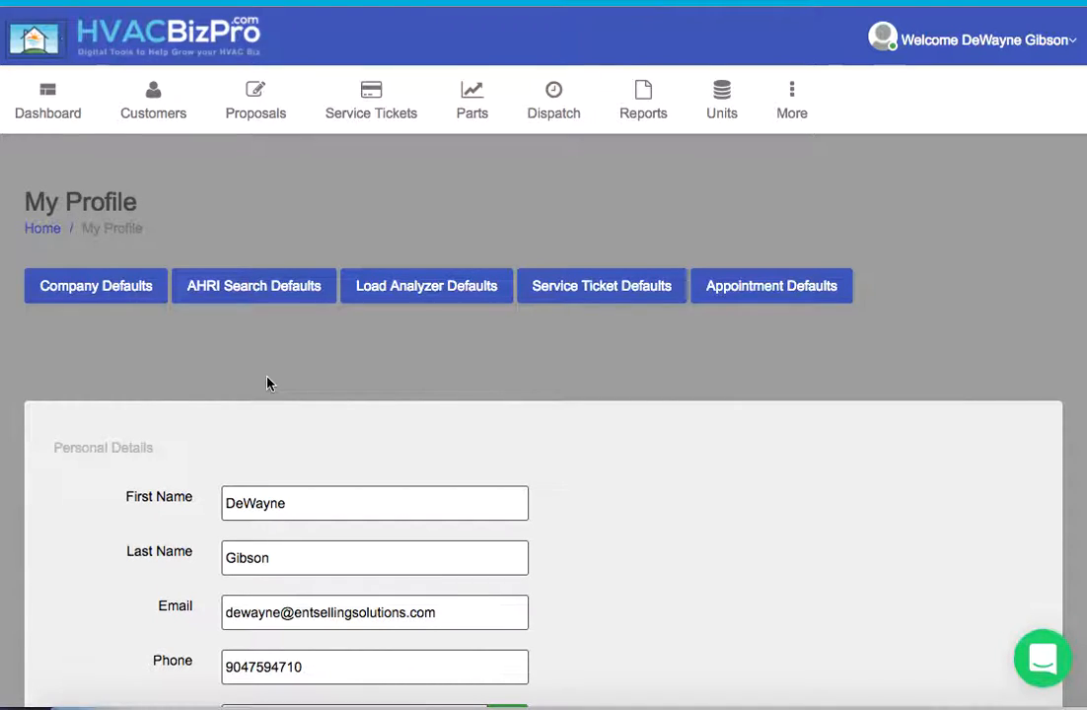
left_click(266, 296)
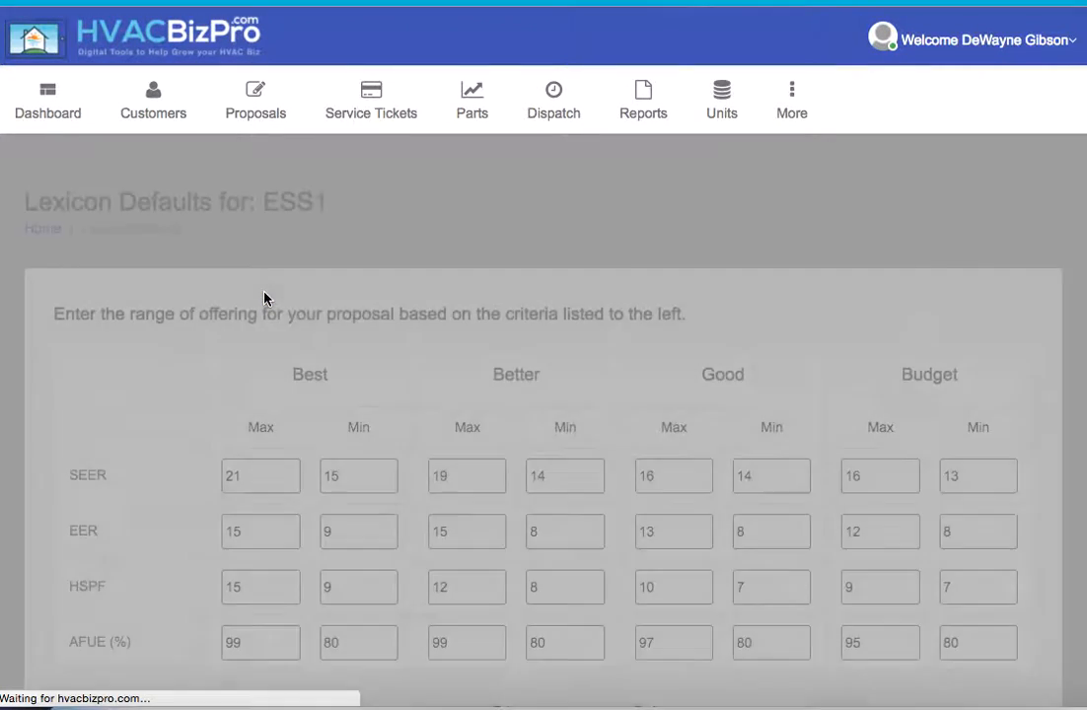
scroll(192, 503, "down", 5)
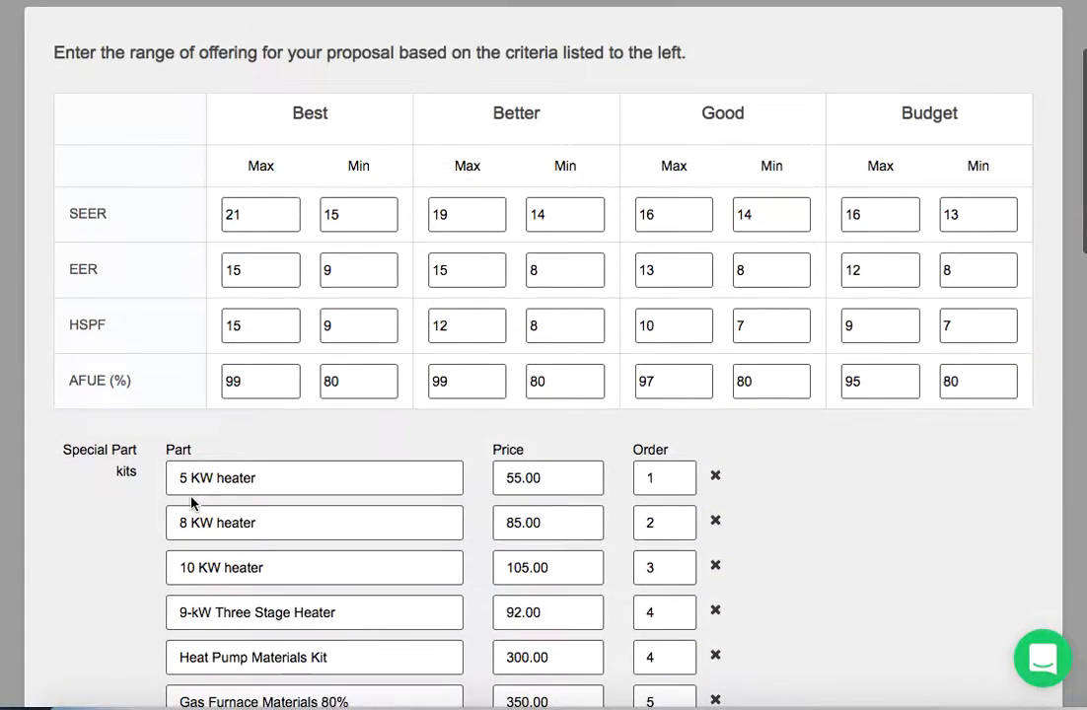
scroll(192, 498, "up", 1)
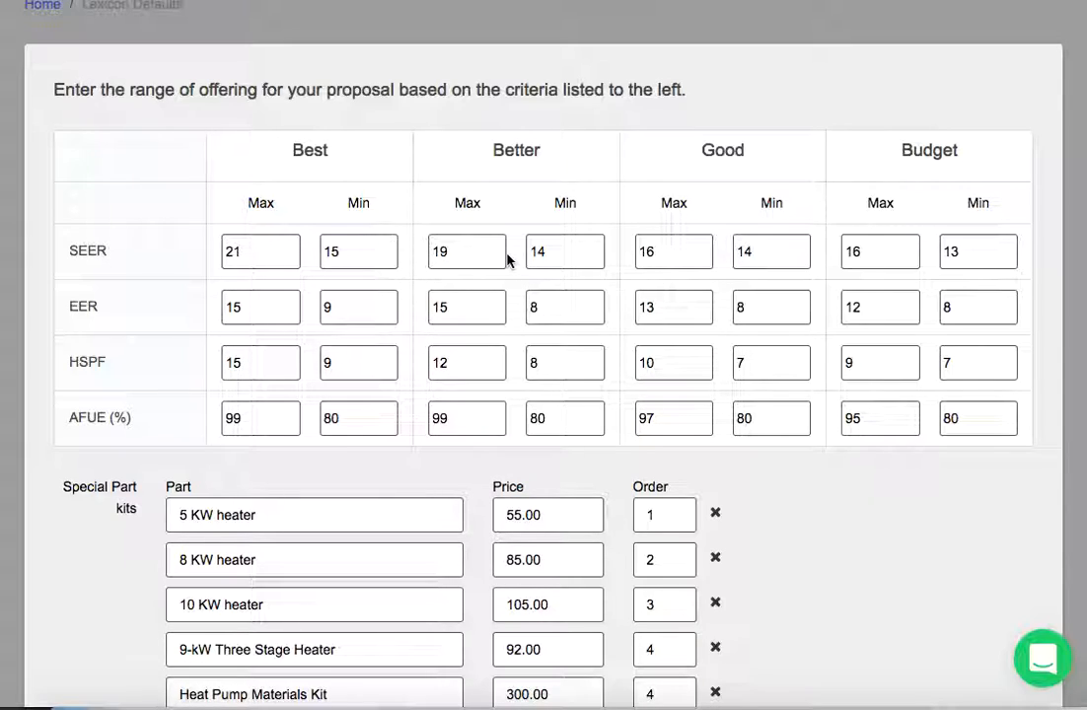
Try 19 as the minimum SEER for the Best level and restore it to 15.
double_click(346, 254)
type("19")
type("5")
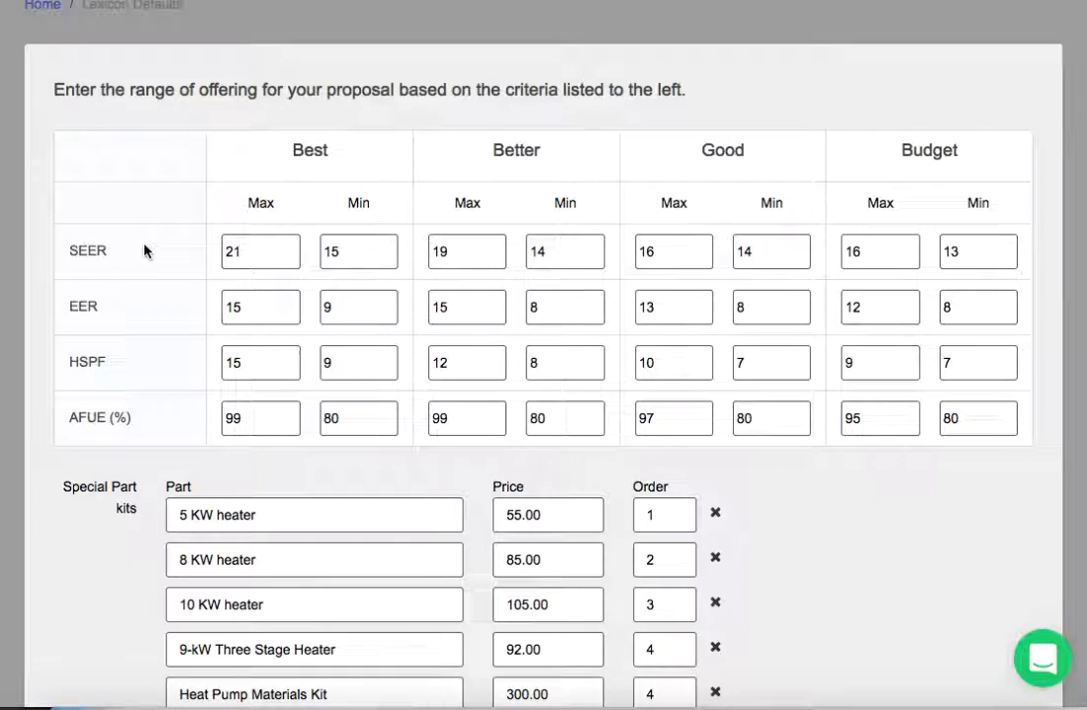
Save the AHRI search defaults.
scroll(144, 251, "down", 2)
scroll(144, 251, "up", 5)
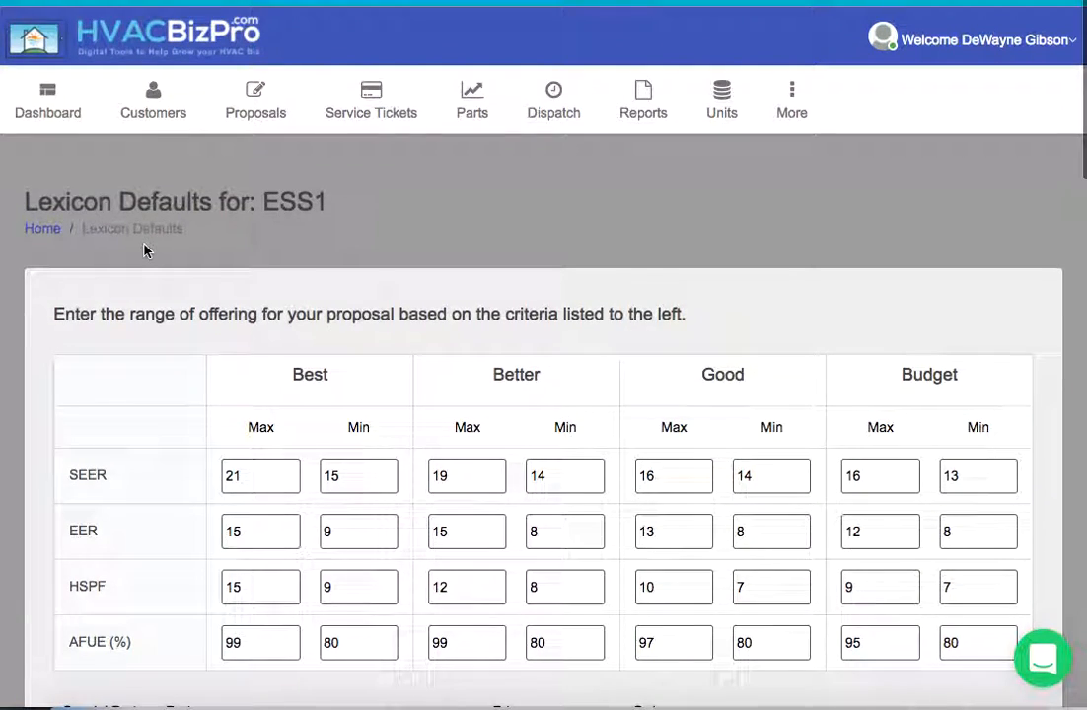
scroll(144, 250, "down", 15)
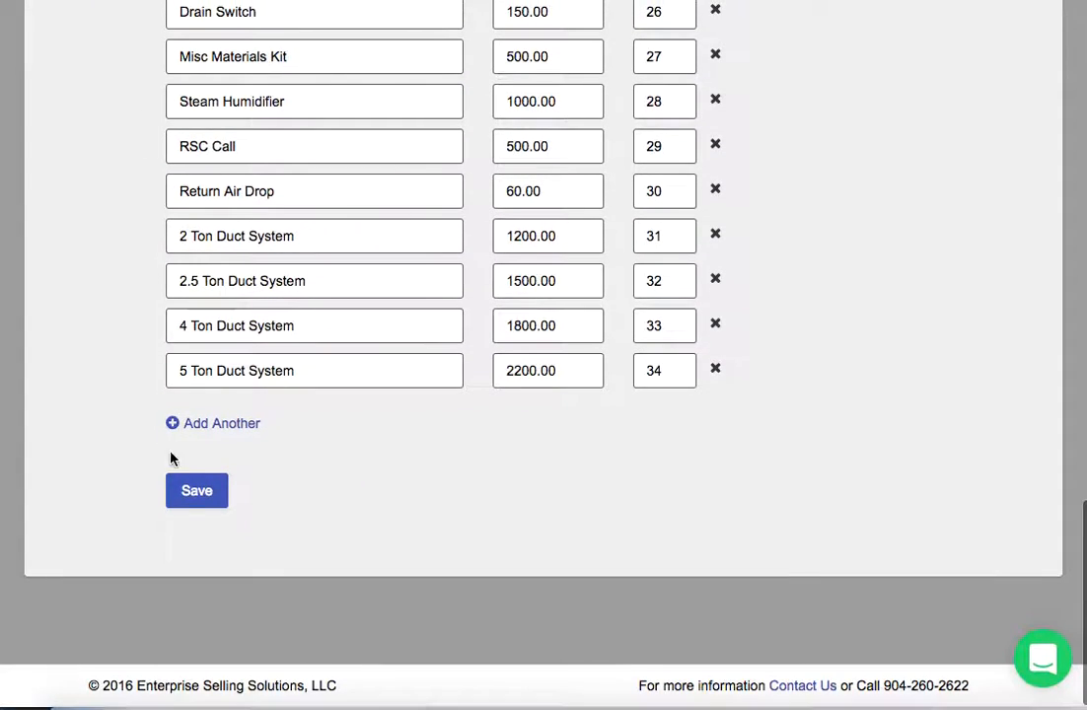
left_click(194, 501)
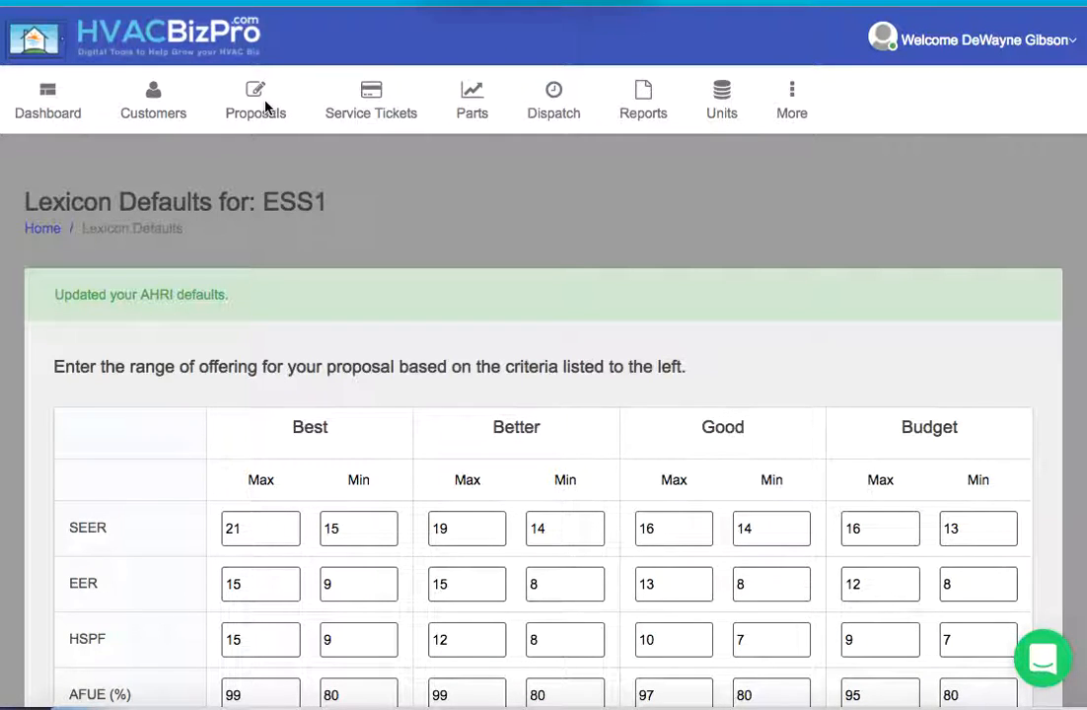
Start creating a new proposal with the Build From AHRI option.
left_click(264, 107)
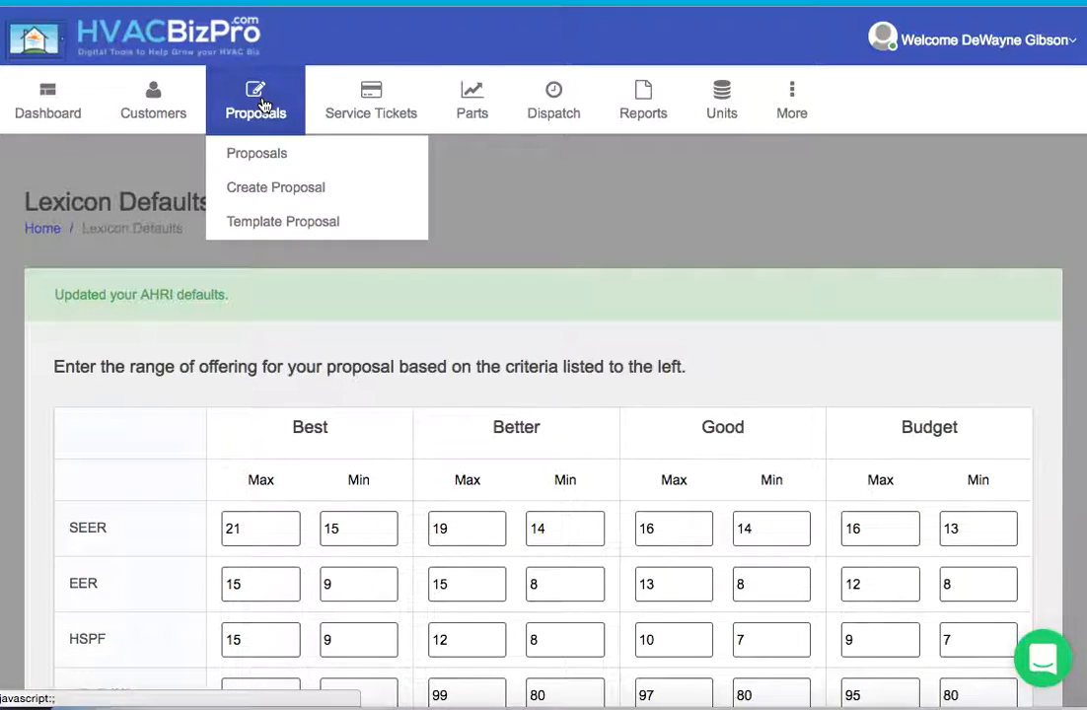
left_click(254, 196)
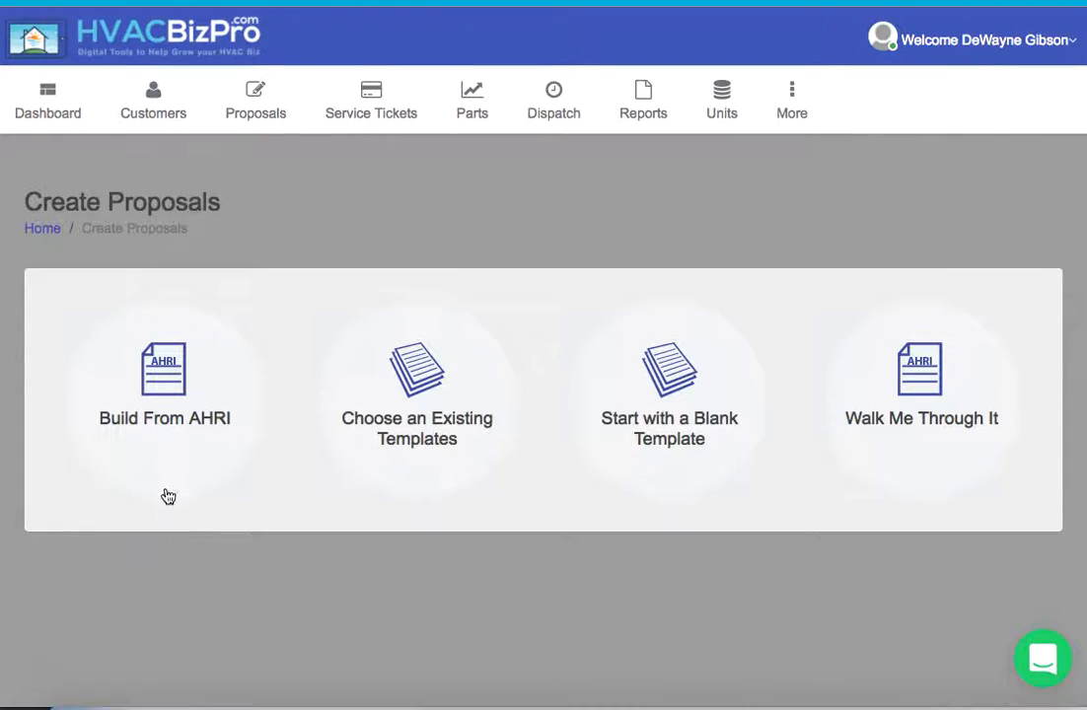
left_click(176, 411)
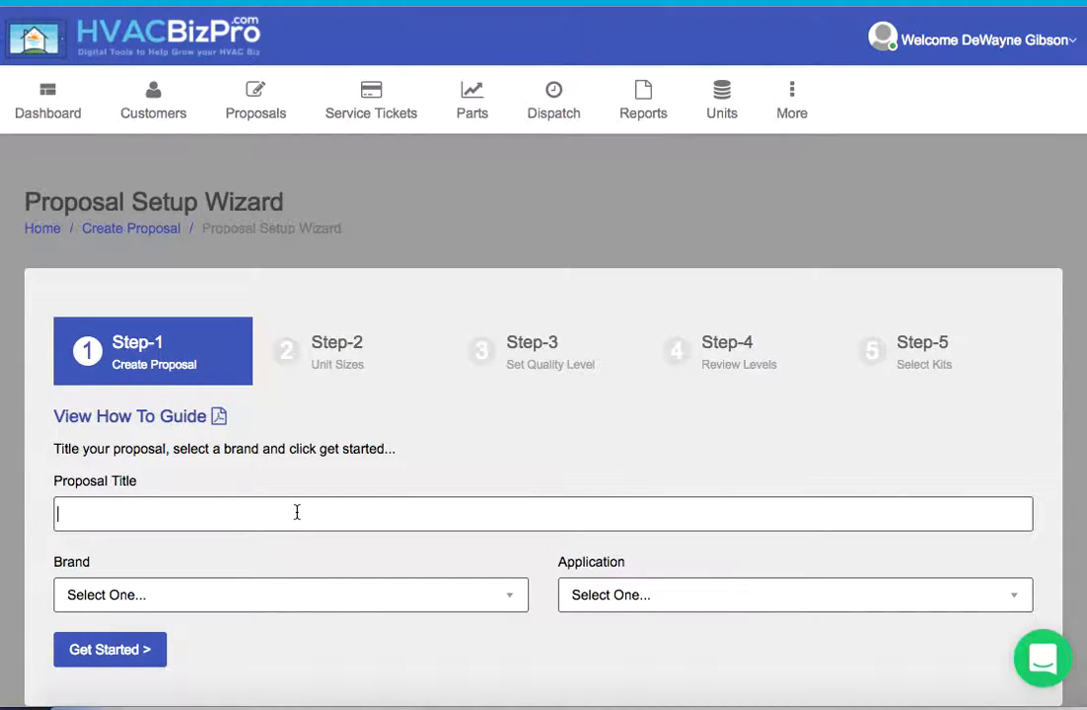
Title the proposal "Test for video" with brand Carrier and application Heat Pump with AHU, and continue to the unit sizes.
type("Test")
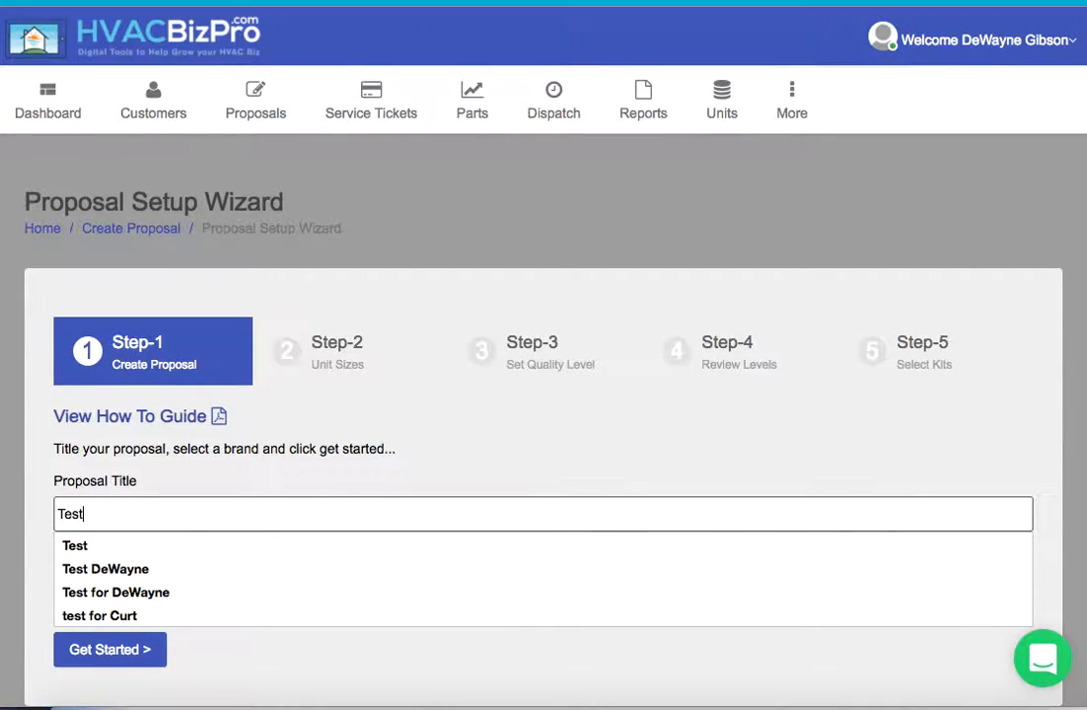
type(" for video")
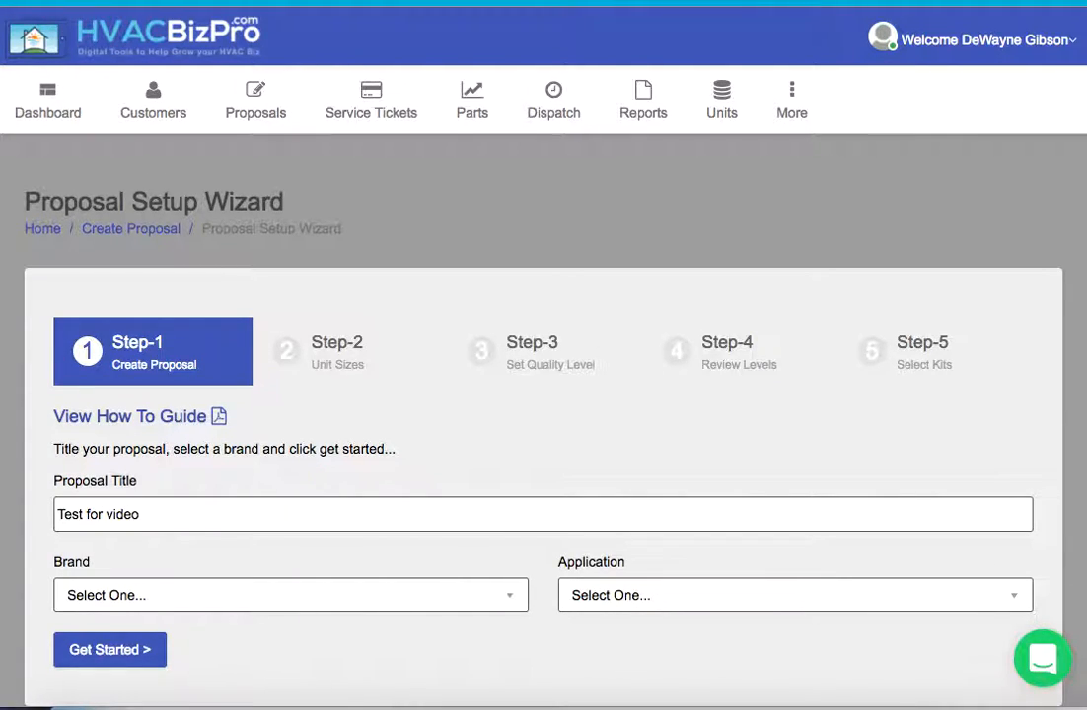
left_click(332, 610)
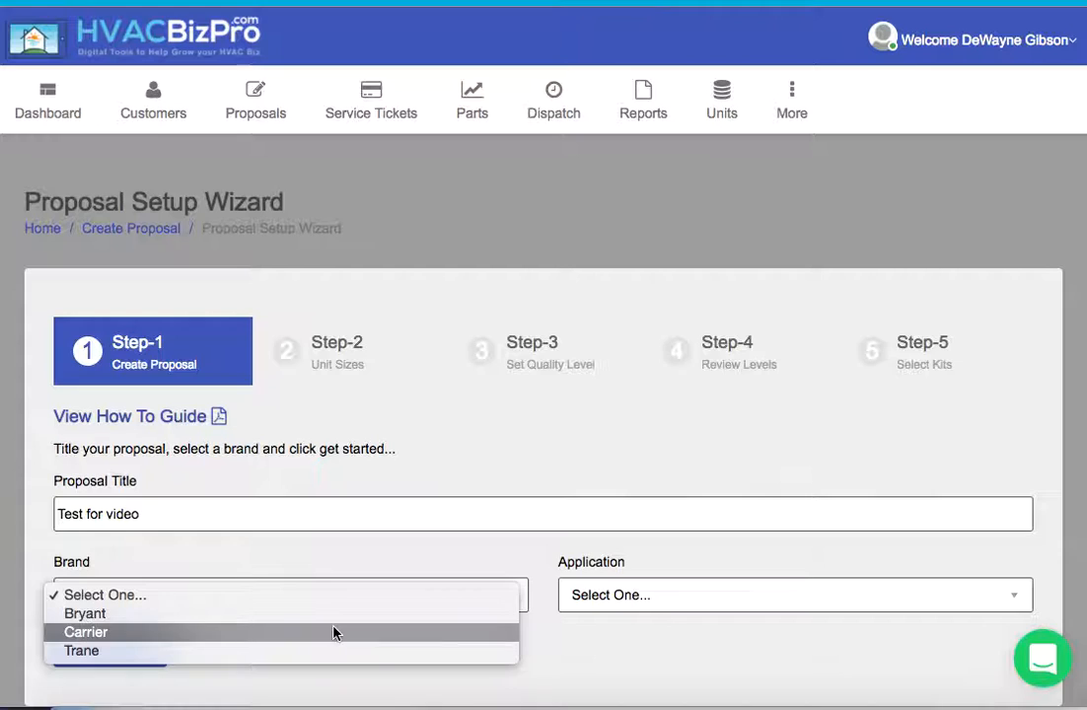
left_click(334, 634)
left_click(653, 595)
left_click(658, 616)
scroll(358, 655, "down", 2)
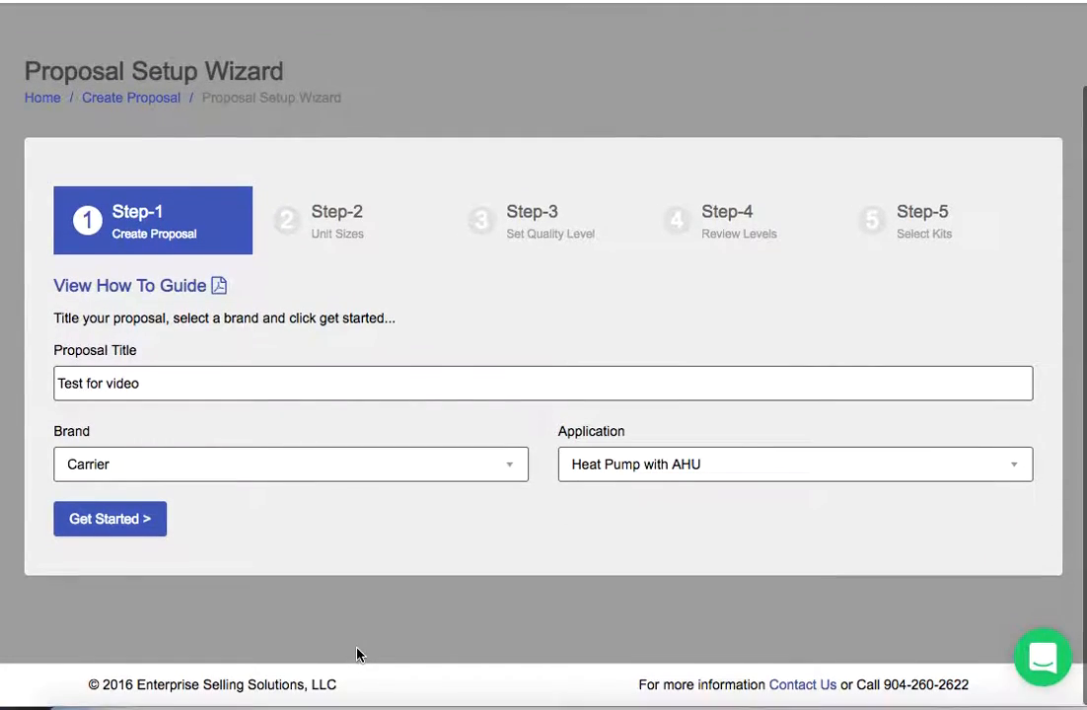
left_click(139, 524)
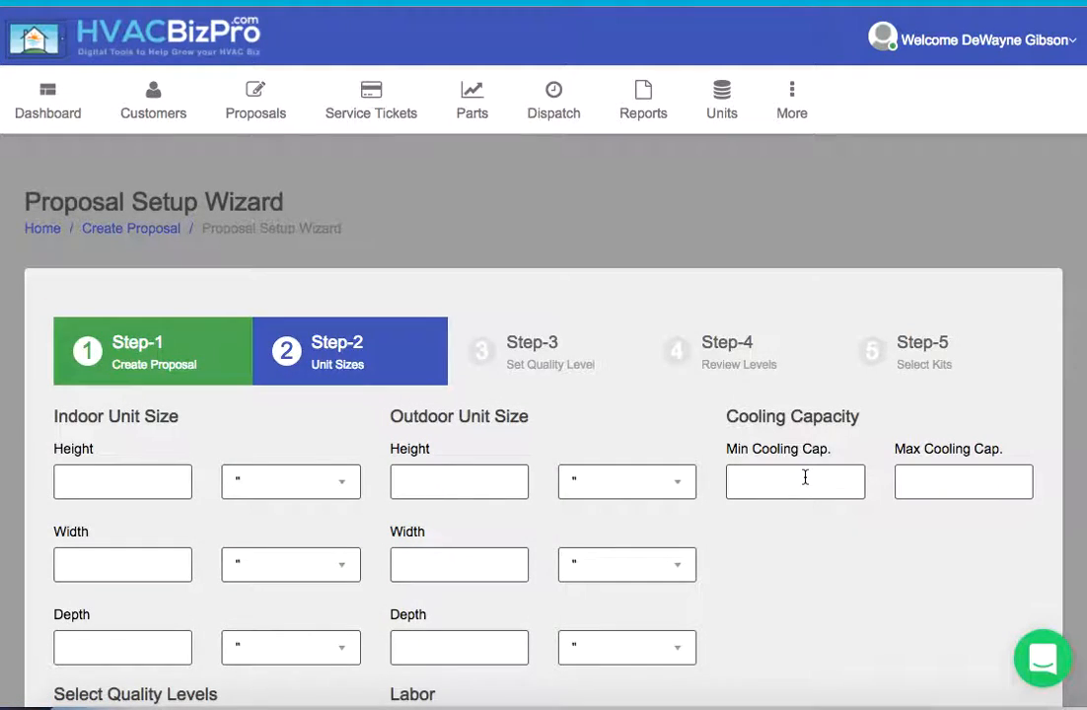
Set the cooling capacity range to a minimum of 32000 and a maximum of 39000.
scroll(805, 477, "down", 3)
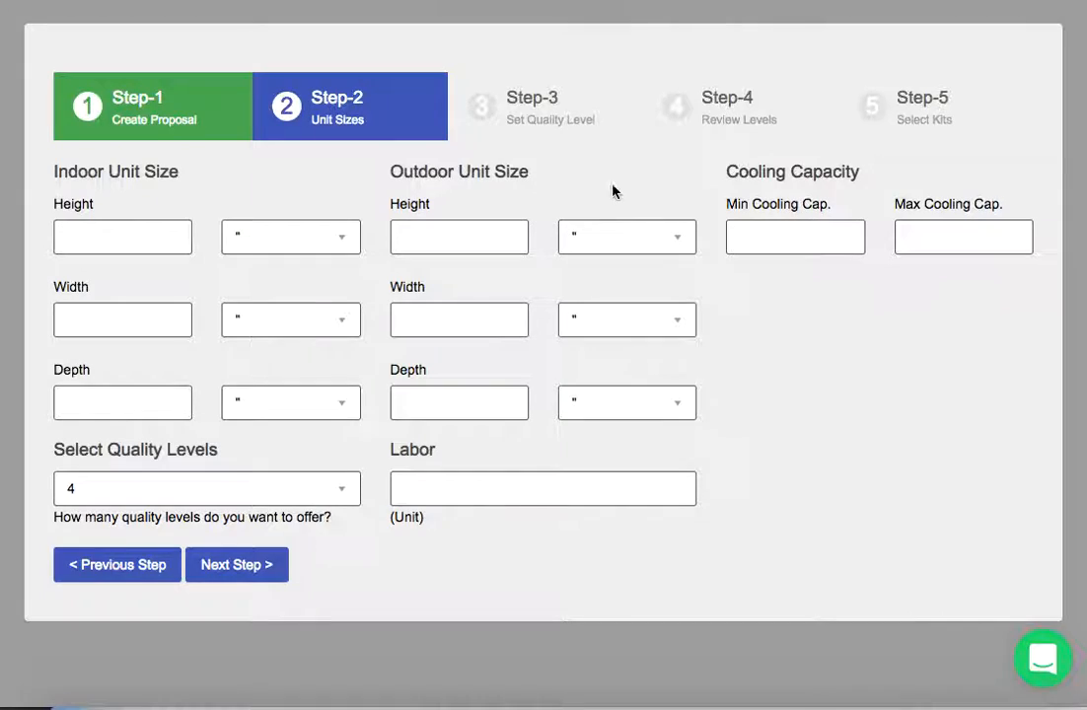
left_click(813, 232)
type("3200")
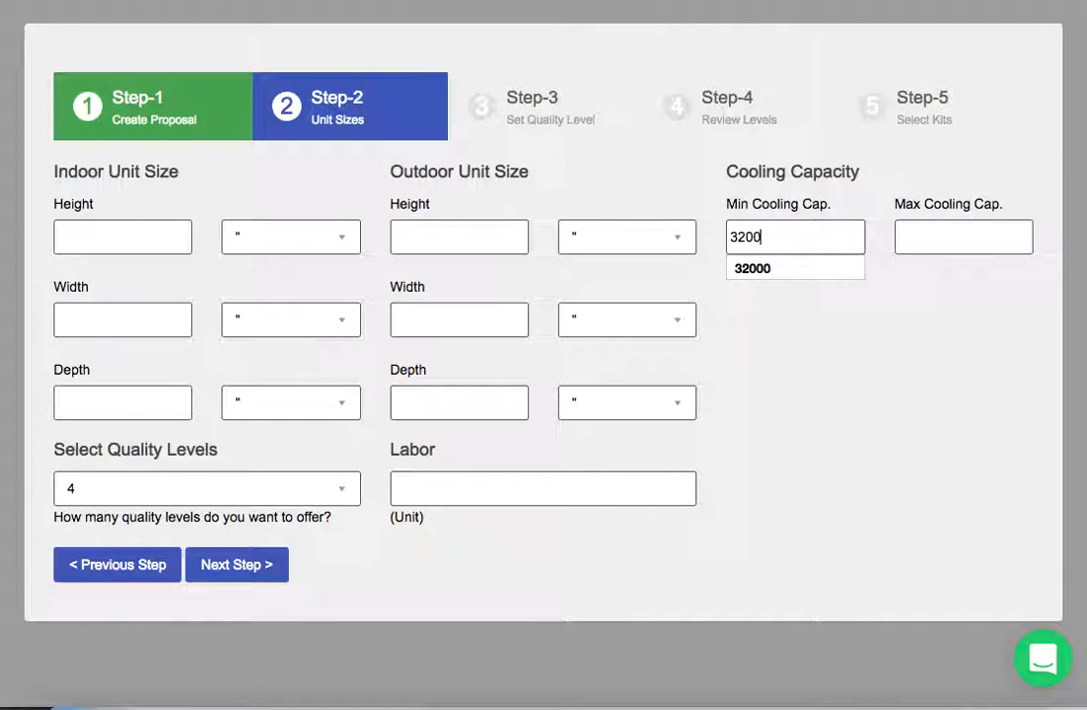
type("0")
key("Tab")
type("390")
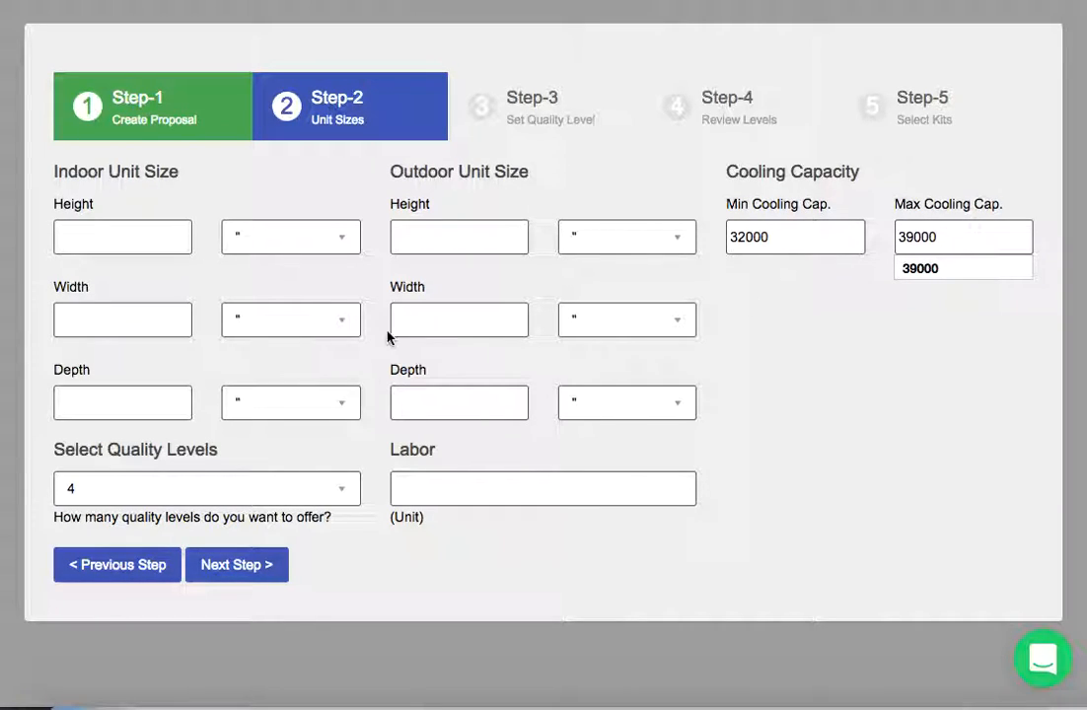
left_click(230, 288)
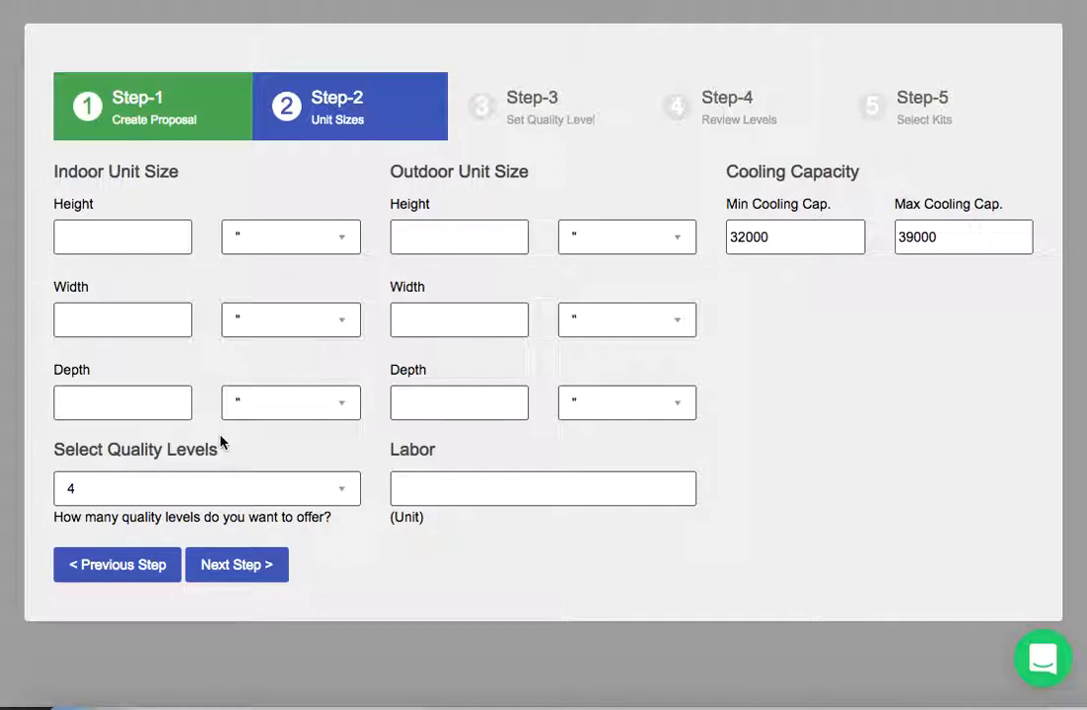
Set the labor to 16 and continue to the quality level settings.
left_click(341, 239)
left_click(338, 239)
left_click(443, 488)
type("16")
left_click(244, 565)
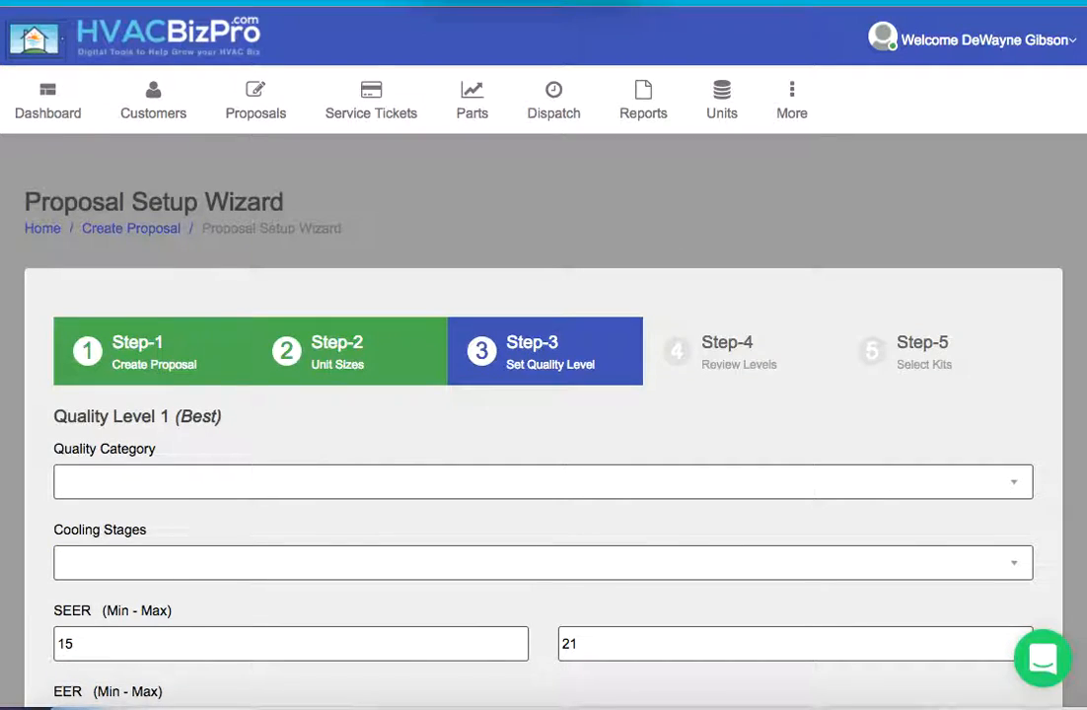
Set Quality Level 1 (Best) to the Infinity category with Inverter cooling stages.
scroll(522, 407, "down", 5)
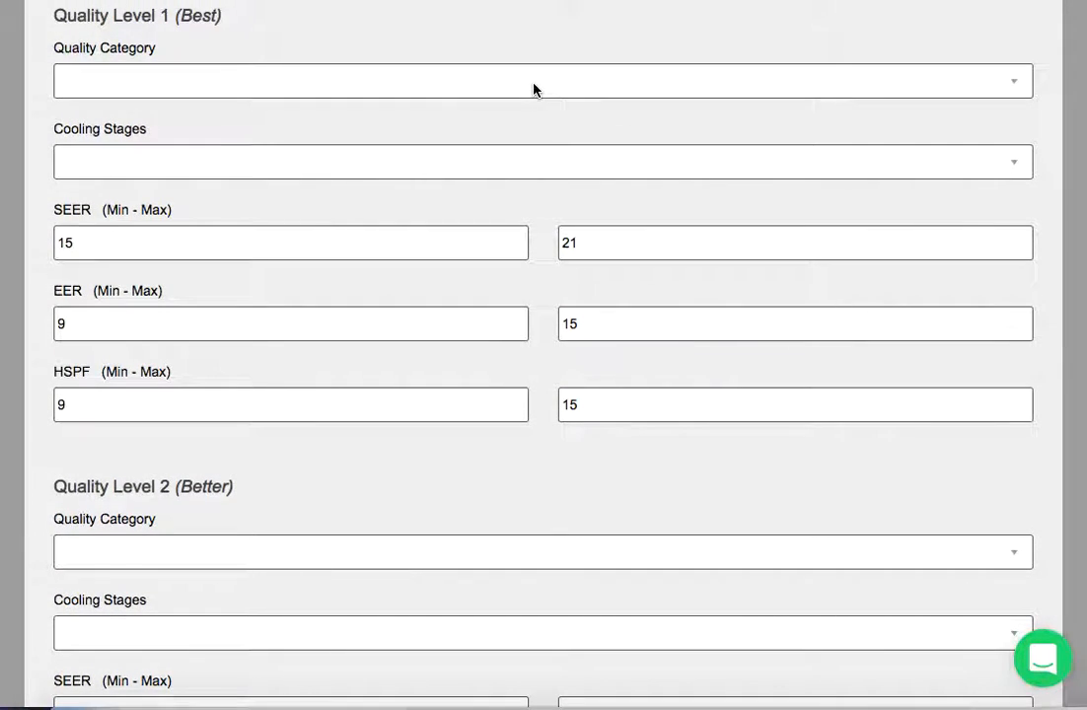
left_click(531, 84)
left_click(532, 135)
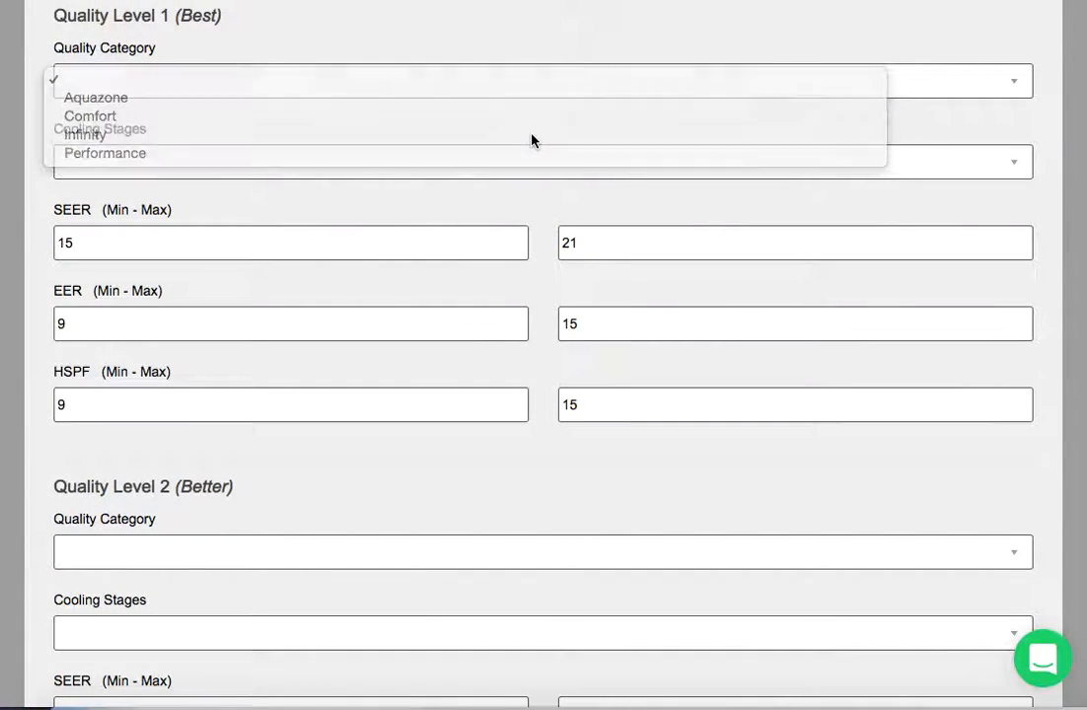
left_click(536, 162)
left_click(539, 215)
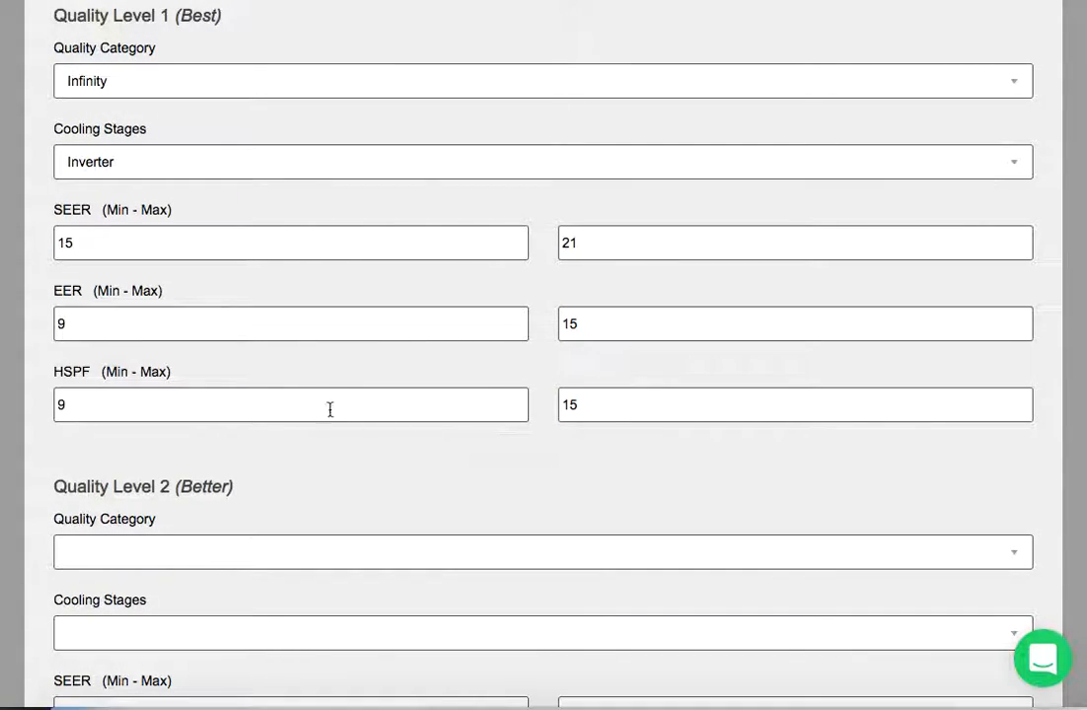
Set Quality Level 2 (Better) to the Infinity category and choose its cooling stages.
scroll(606, 450, "down", 5)
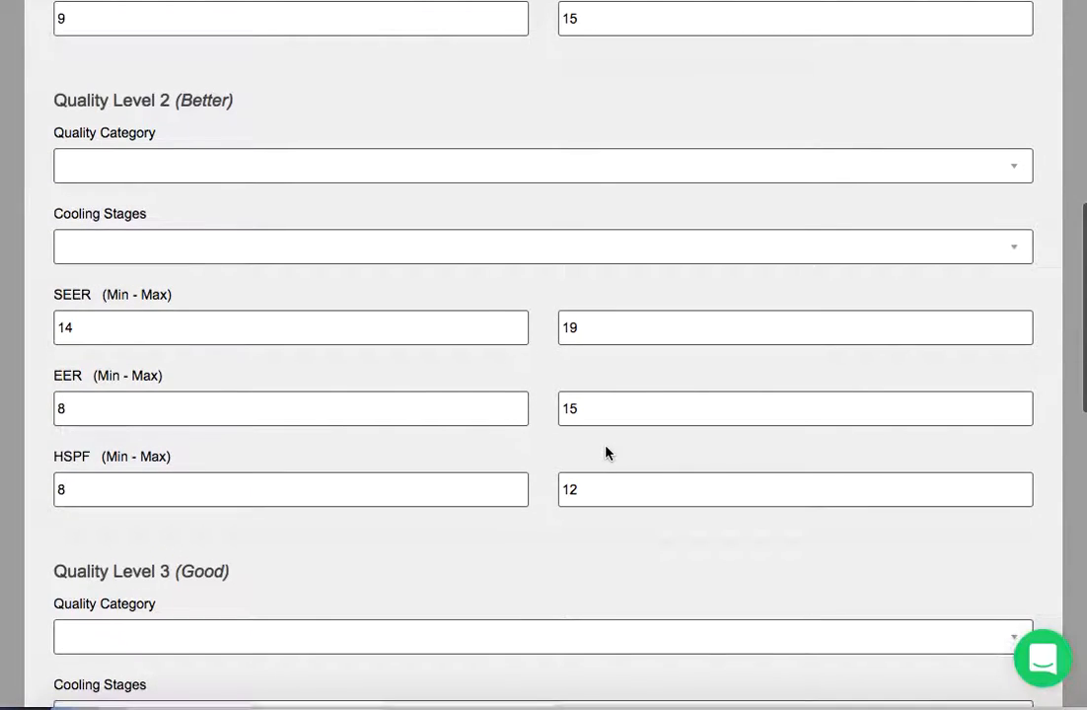
scroll(606, 451, "down", 1)
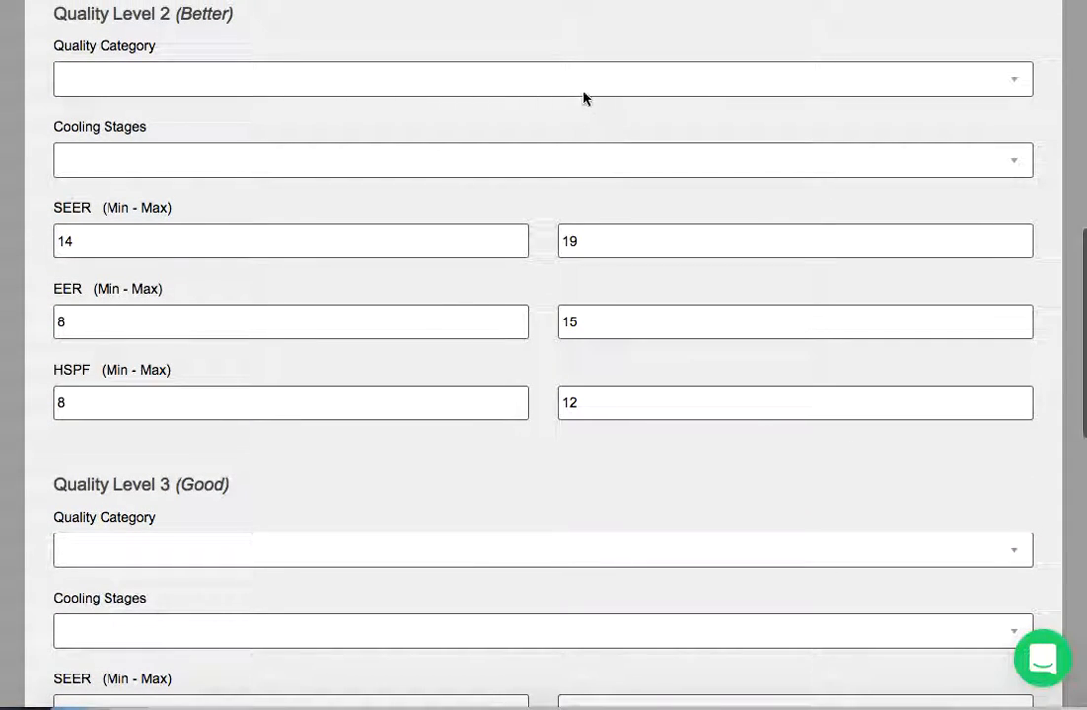
left_click(582, 88)
left_click(577, 133)
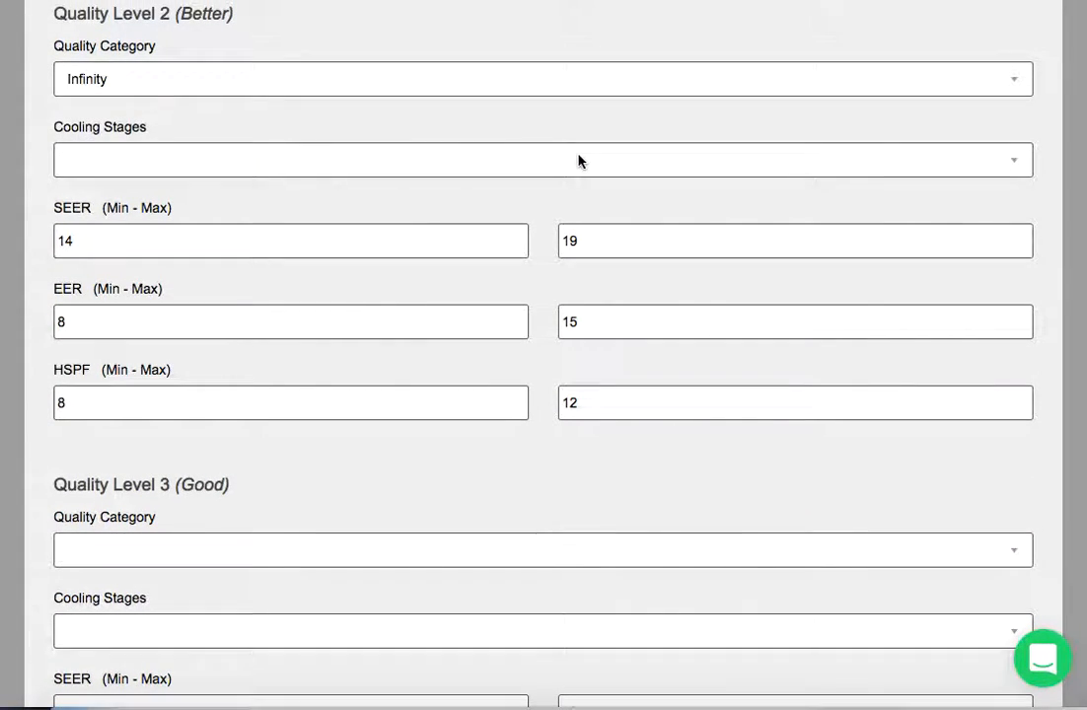
left_click(579, 160)
left_click(579, 218)
Set Quality Level 3 (Good) to the Performance category with Single Stage cooling.
scroll(579, 455, "down", 3)
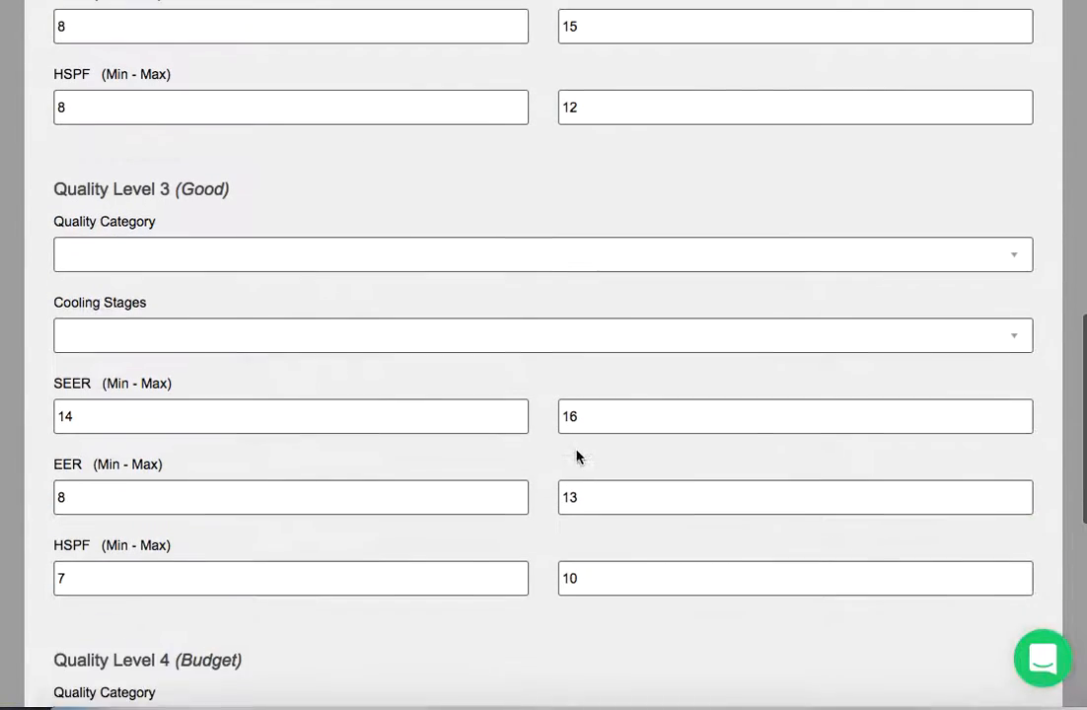
left_click(538, 247)
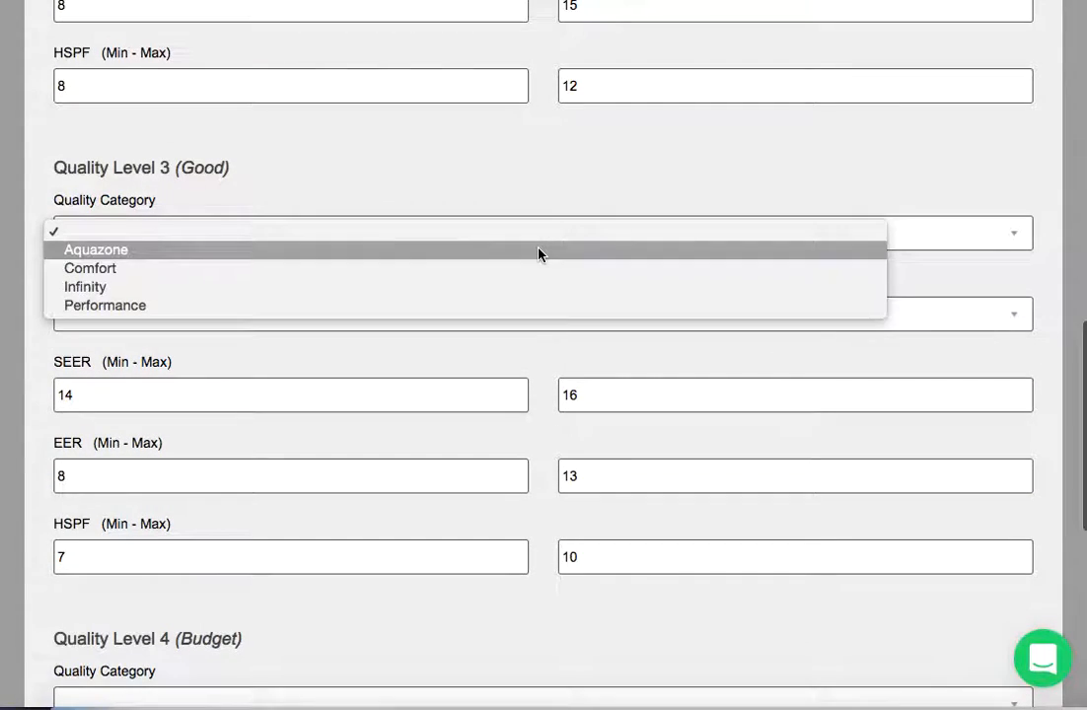
left_click(537, 312)
left_click(543, 320)
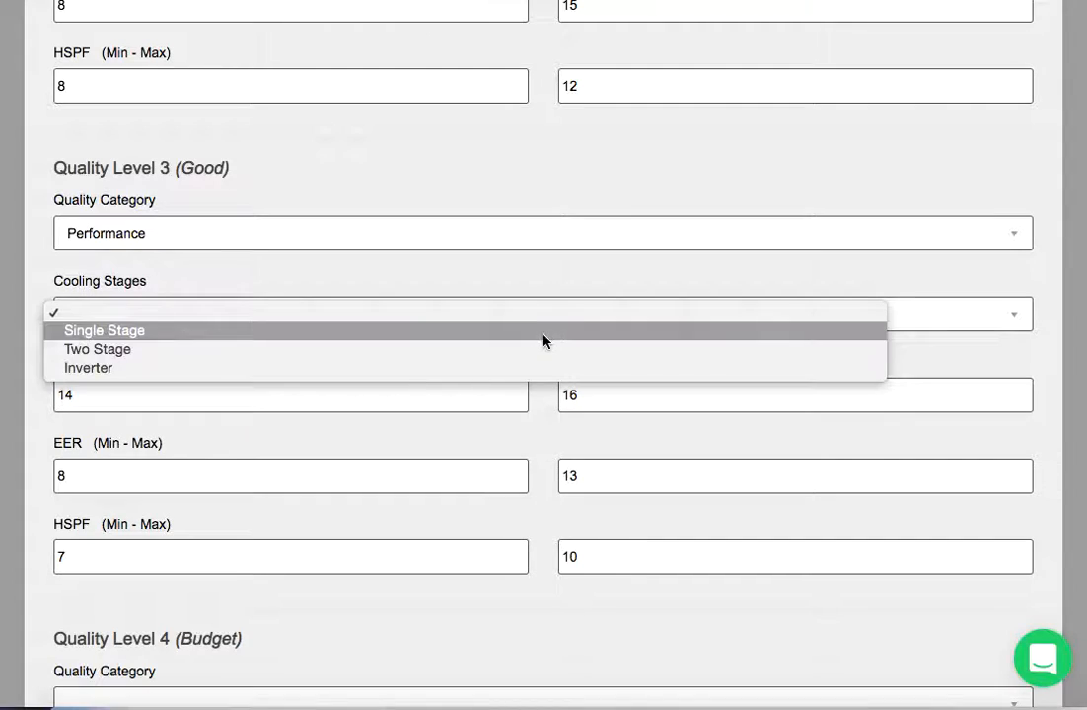
left_click(548, 336)
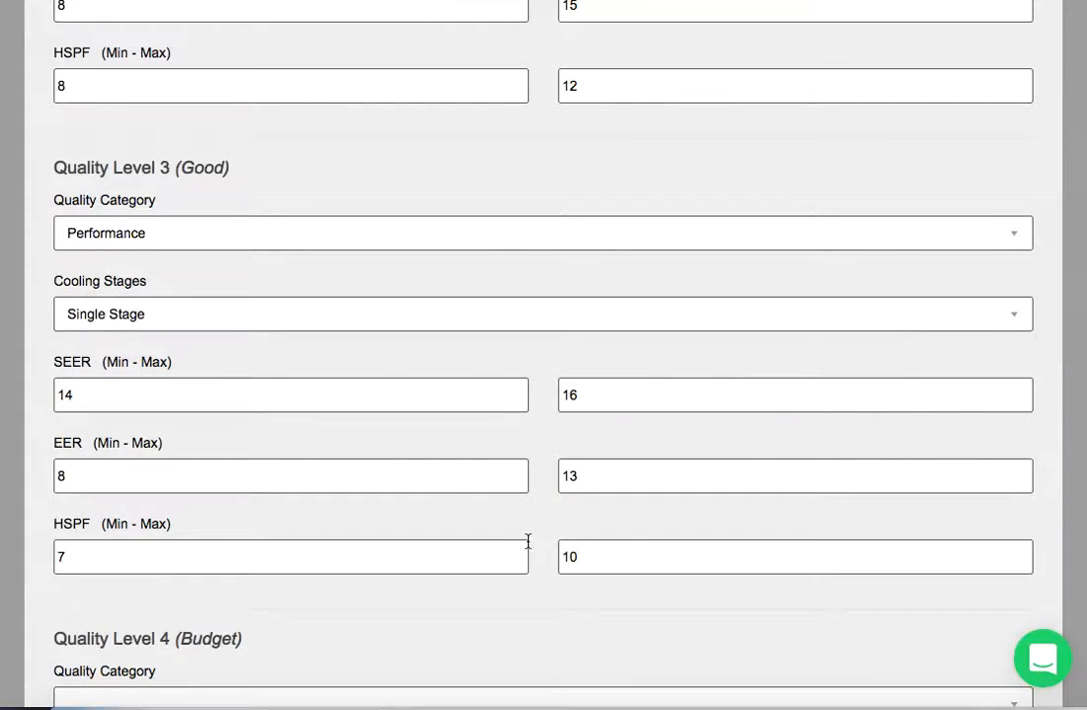
Set Quality Level 4 (Budget) to the Comfort category, choose its cooling stages, and continue to the level review.
scroll(527, 541, "down", 5)
left_click(508, 331)
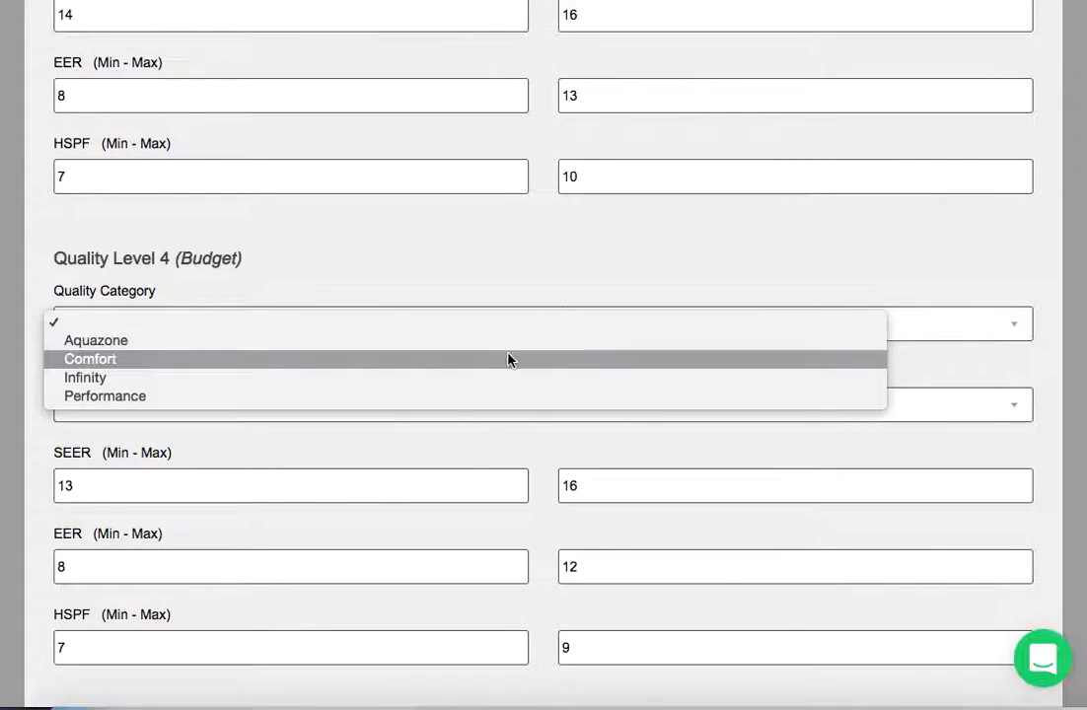
left_click(508, 358)
left_click(516, 406)
left_click(517, 424)
scroll(517, 419, "down", 3)
left_click(237, 520)
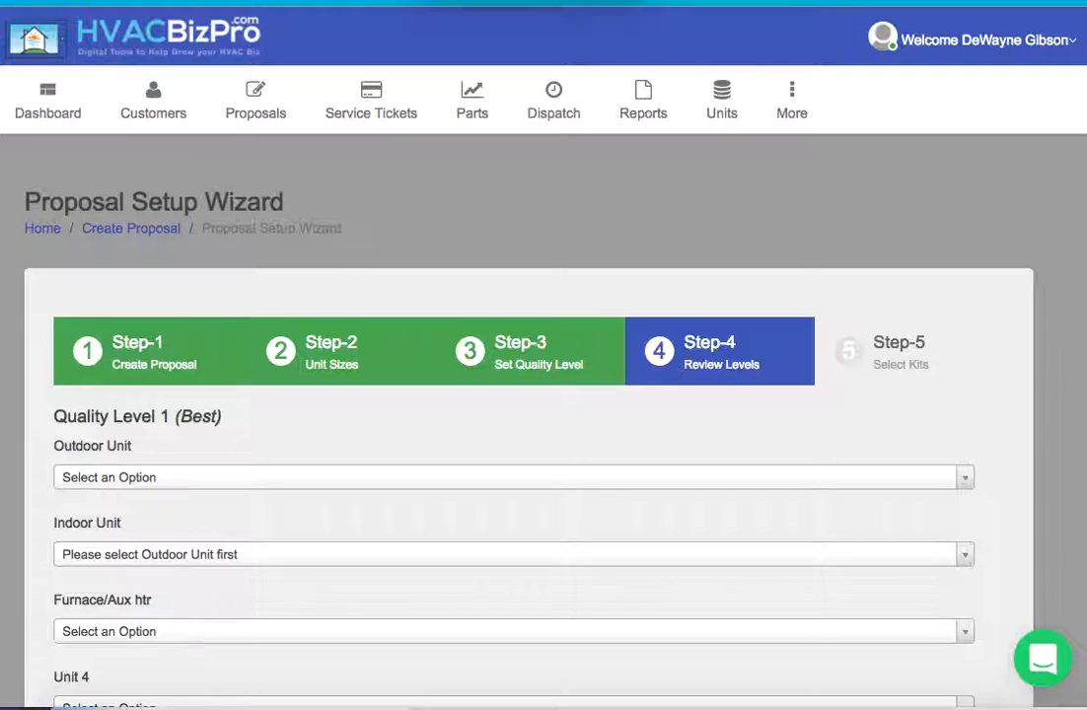
scroll(485, 485, "down", 3)
scroll(487, 485, "up", 1)
scroll(485, 485, "down", 1)
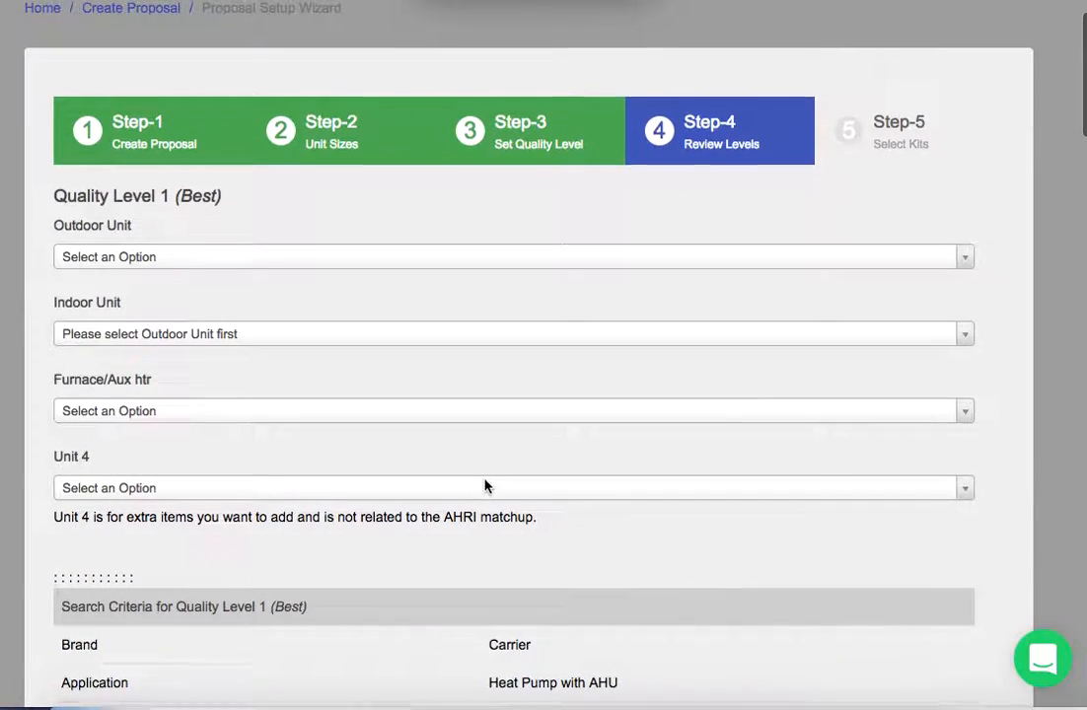
scroll(485, 486, "down", 1)
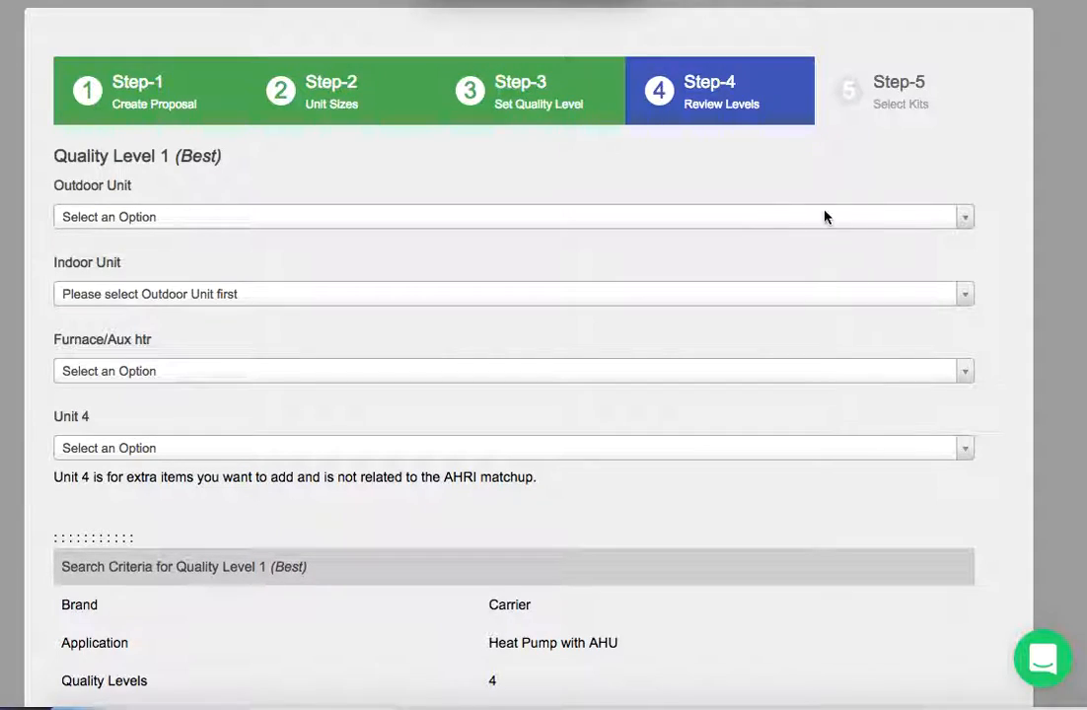
For Quality Level 1 (Best), choose outdoor unit 25VNA036A003 and indoor unit FE4ANF005L00.
left_click(960, 219)
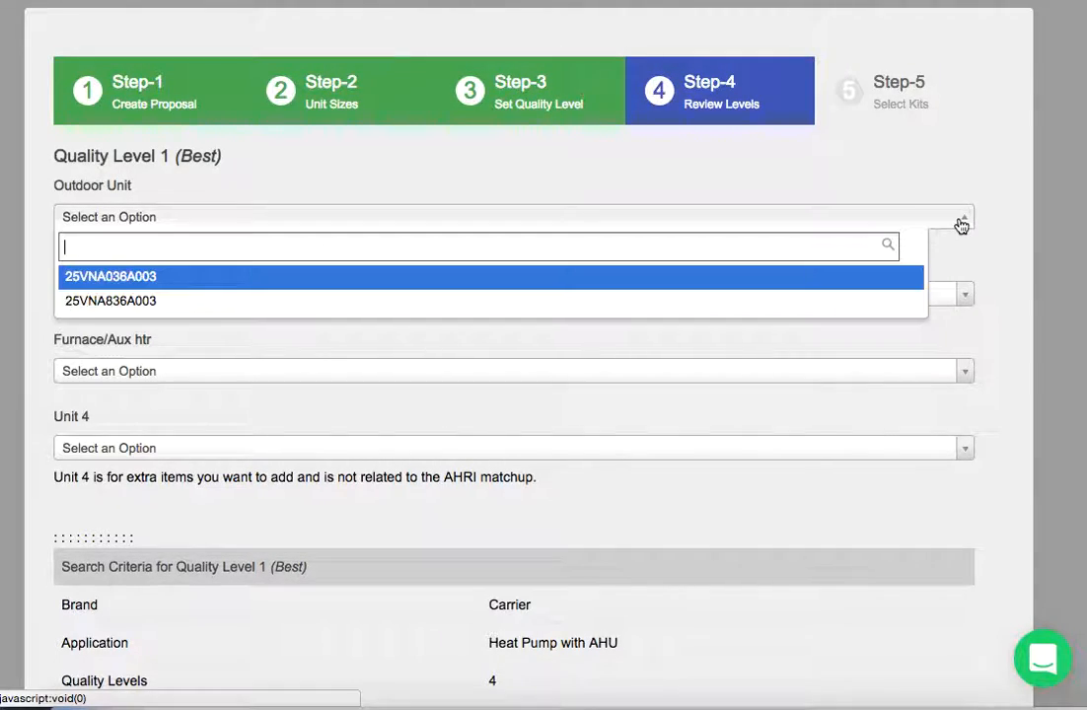
left_click(313, 277)
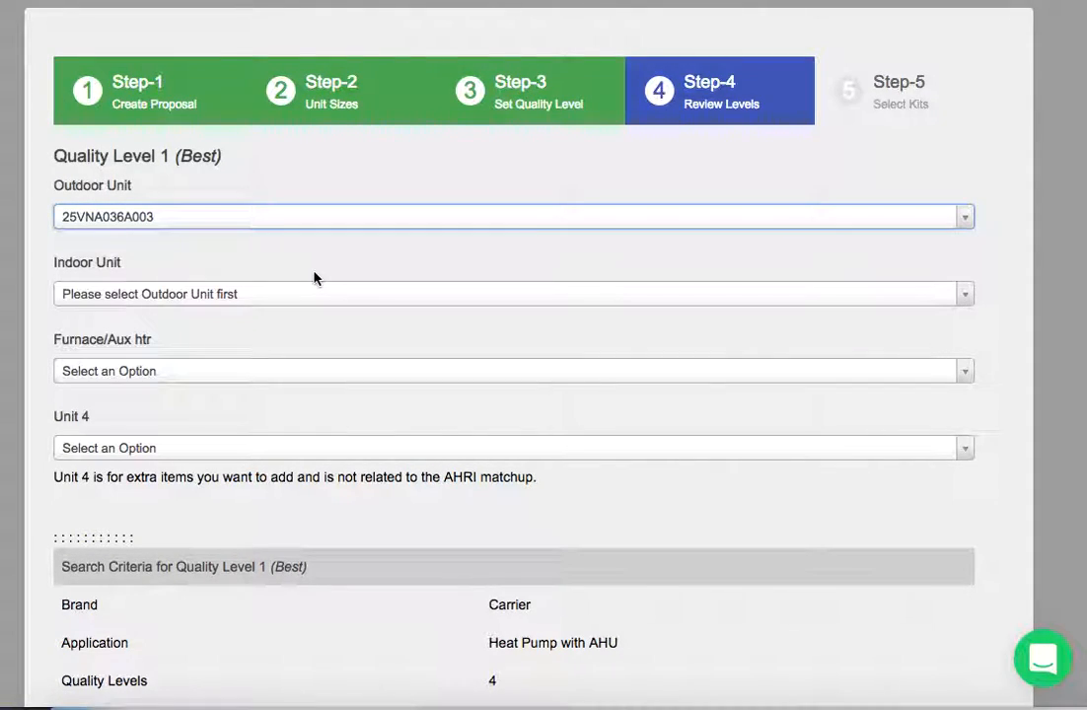
left_click(384, 296)
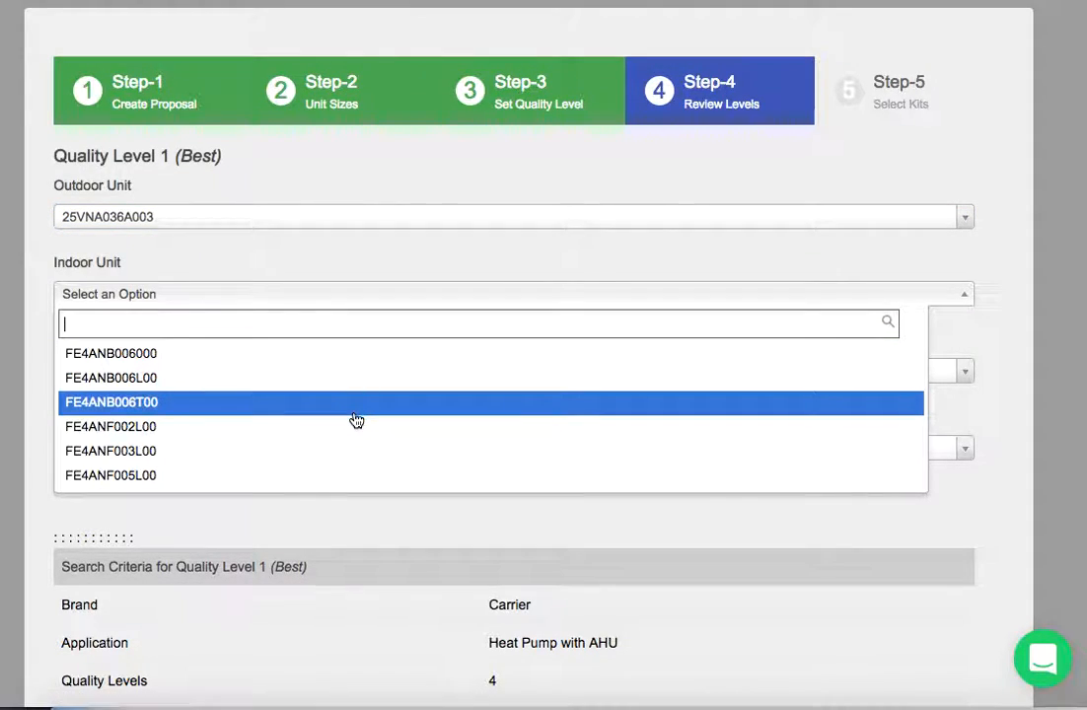
left_click(356, 478)
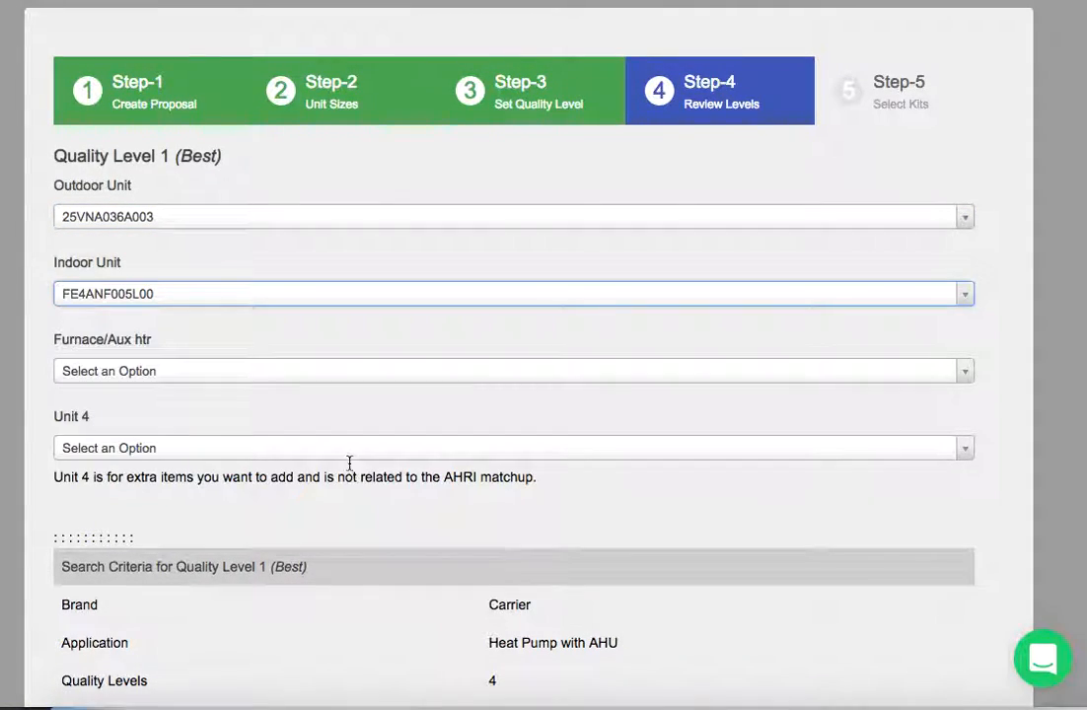
Find the KFCEH heaters and set the Quality Level 1 furnace/auxiliary heater to KFCEH0501N05.
left_click(280, 375)
type("kfceh")
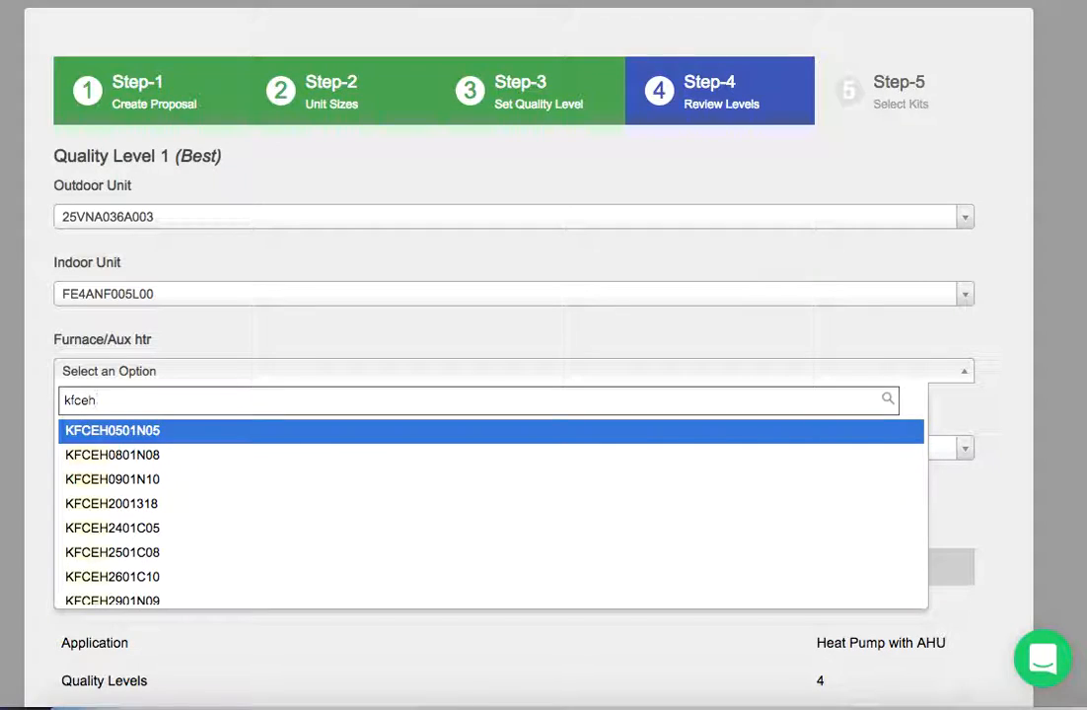
left_click(281, 437)
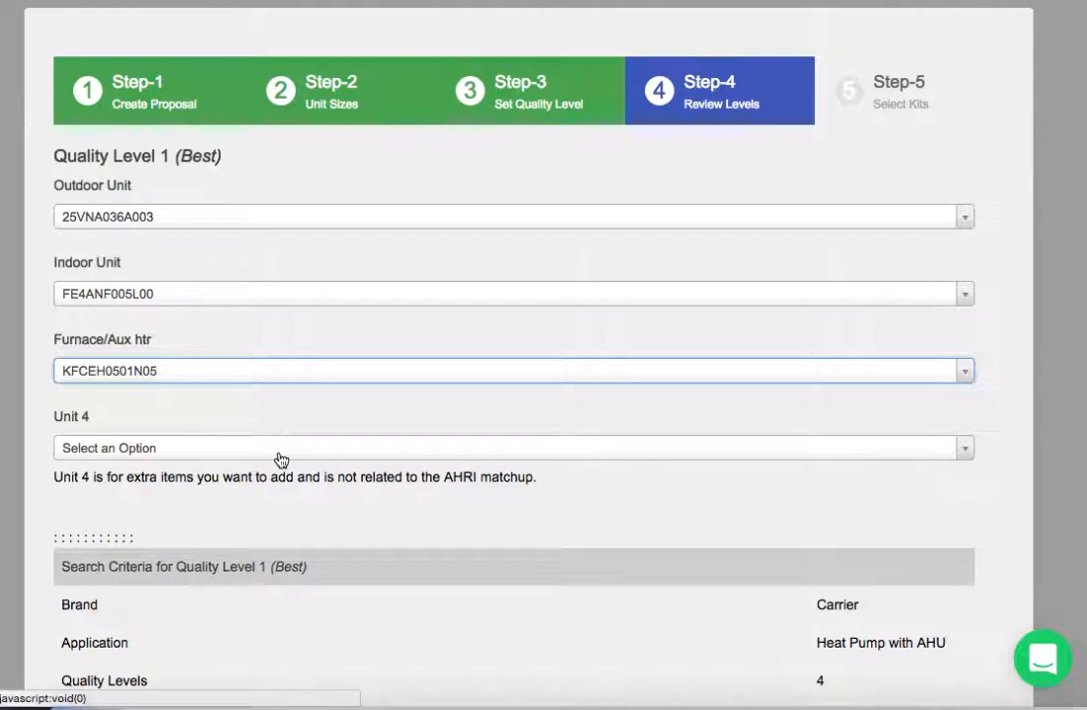
Add SYSTXCCITN01 as Unit 4 of Quality Level 1 and check the level's AHRI matchup details.
left_click(281, 456)
type("sys")
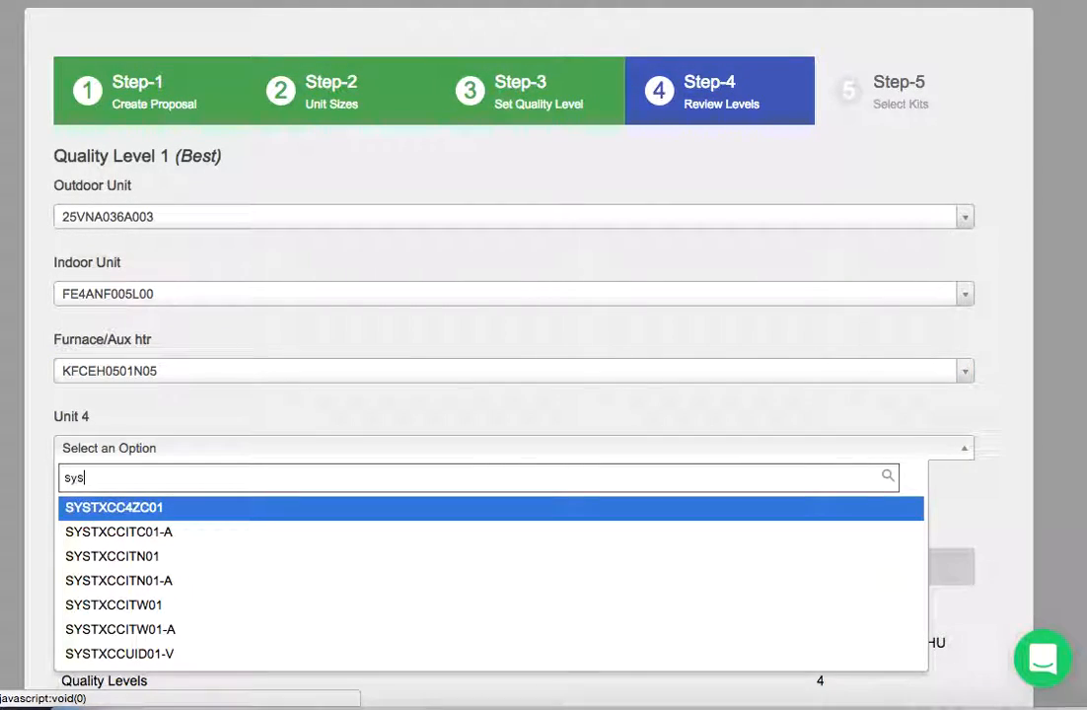
left_click(279, 555)
scroll(277, 555, "down", 6)
scroll(277, 555, "down", 3)
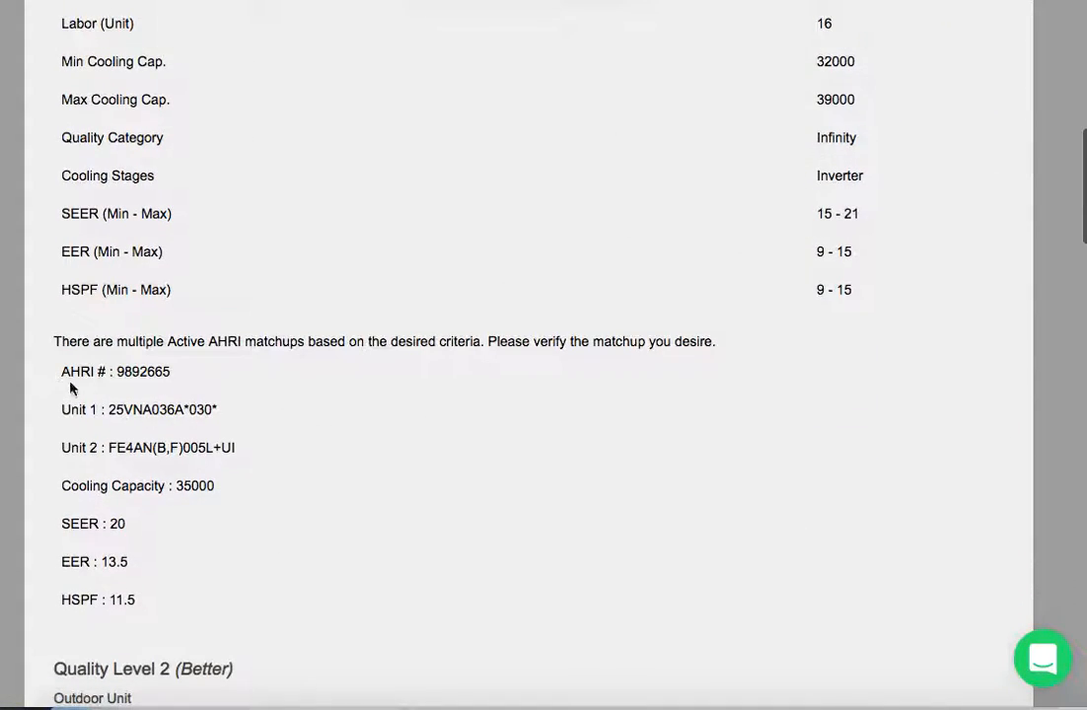
left_click_drag(62, 367, 211, 604)
scroll(212, 609, "down", 8)
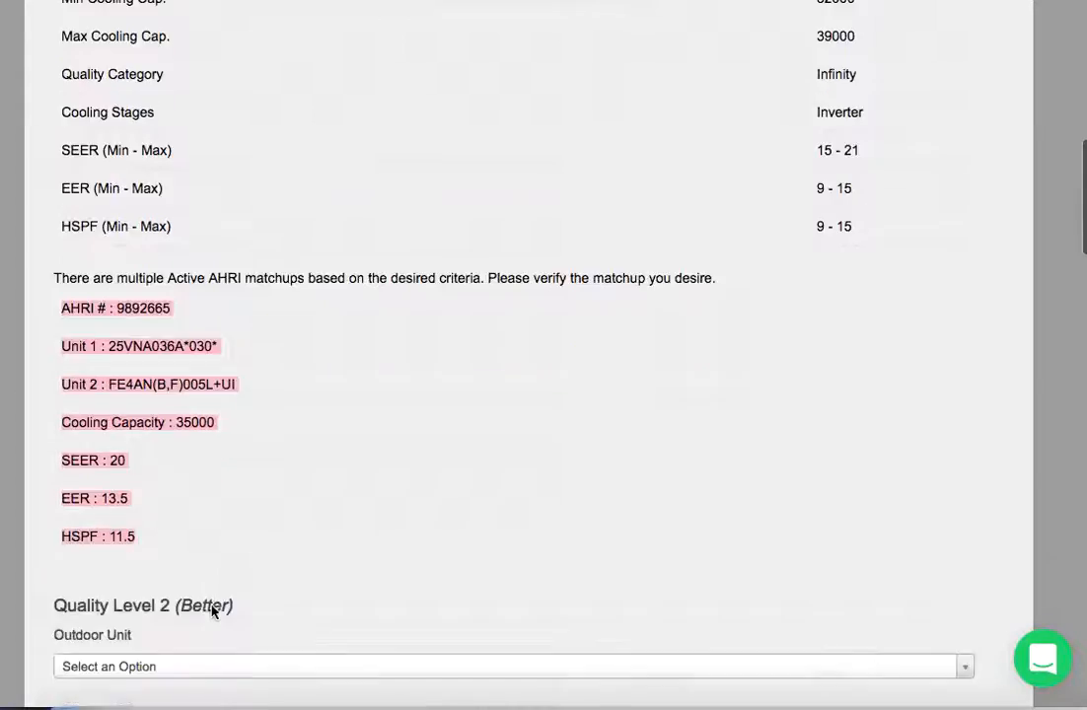
For Quality Level 2 (Better), choose outdoor unit 25VNA836A003 and indoor unit FE4ANF005L00.
scroll(211, 607, "down", 5)
left_click(272, 102)
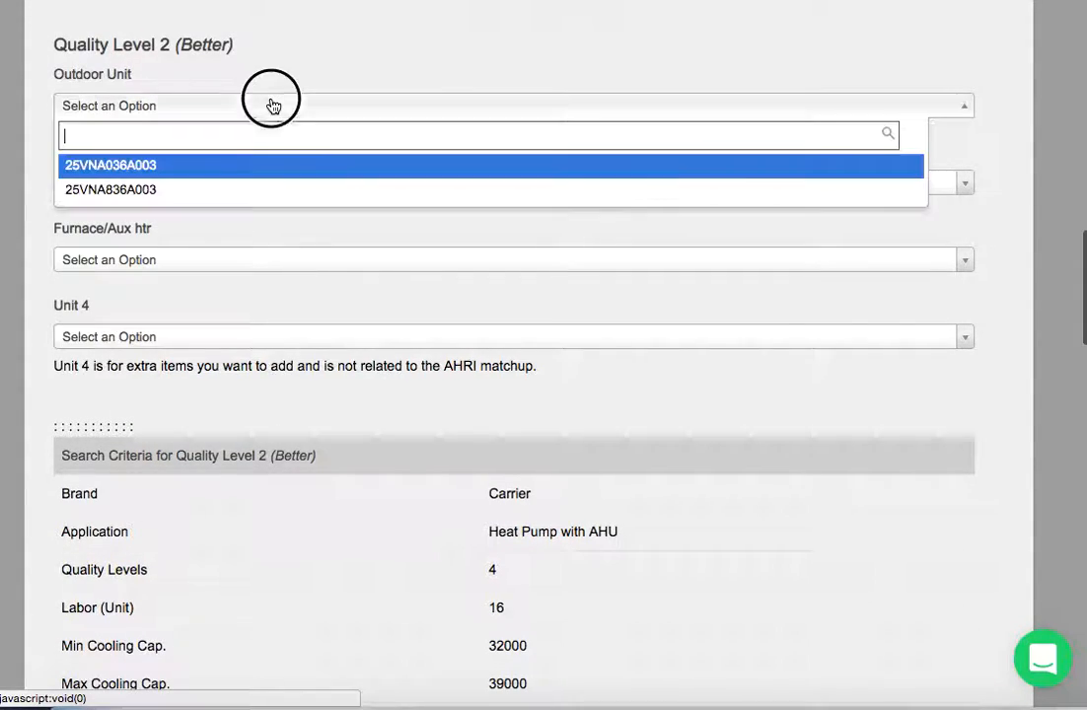
left_click(261, 193)
left_click(294, 187)
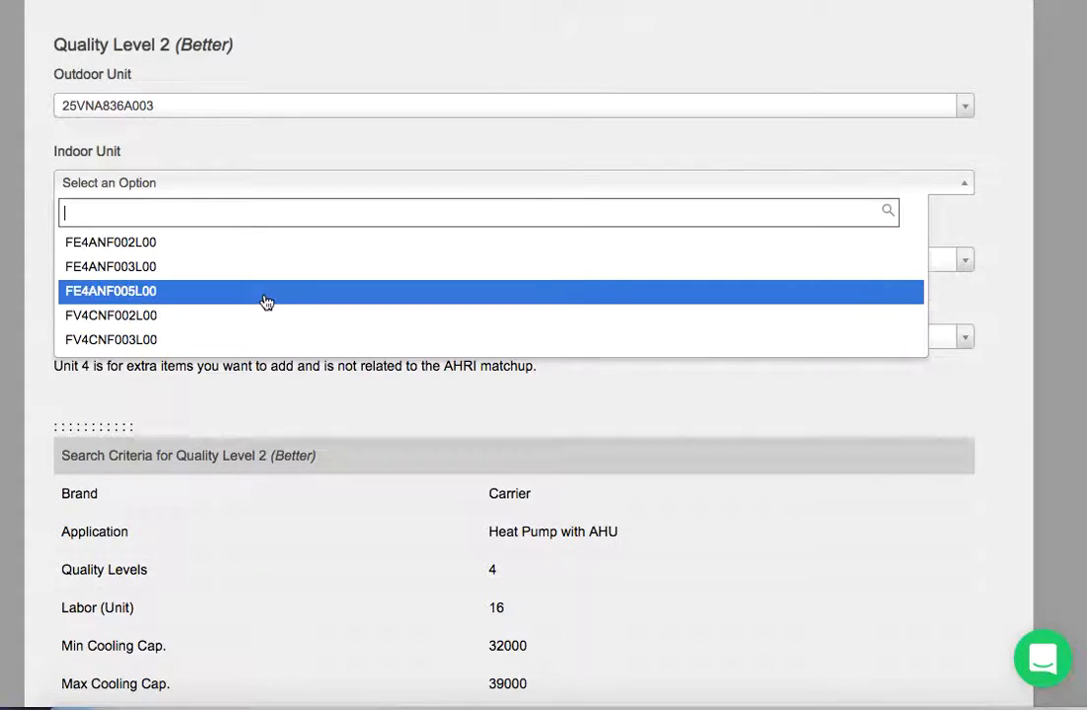
left_click(265, 299)
Set the Quality Level 2 furnace/auxiliary heater to KFCEH0501N05.
left_click(323, 264)
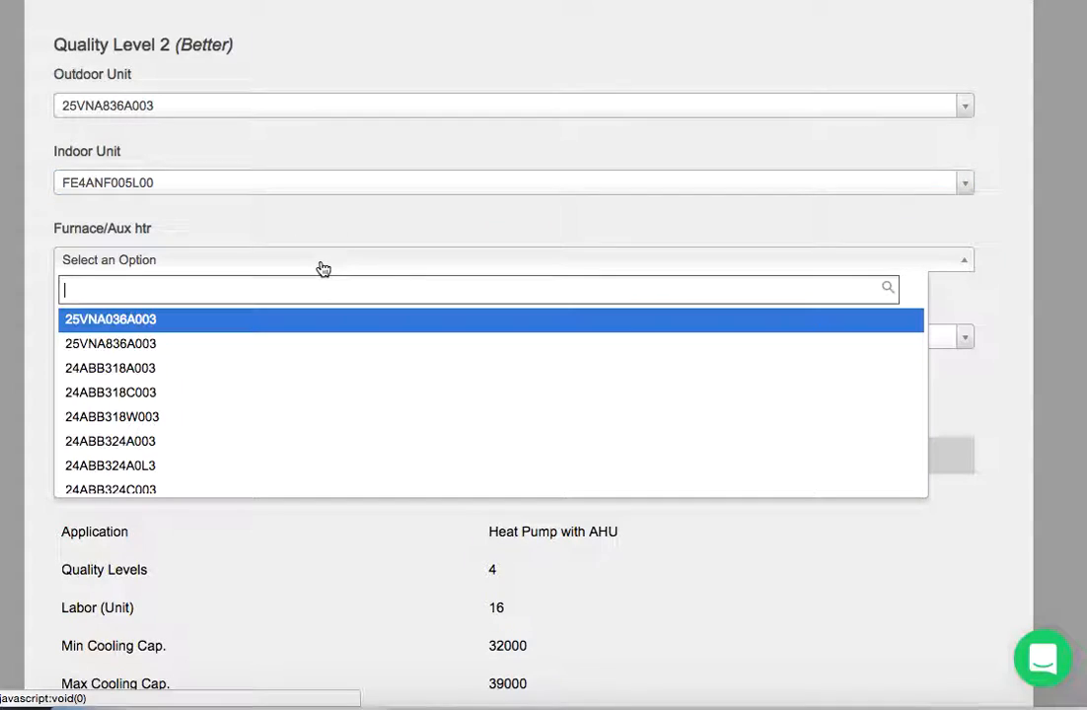
left_click(316, 317)
left_click(310, 262)
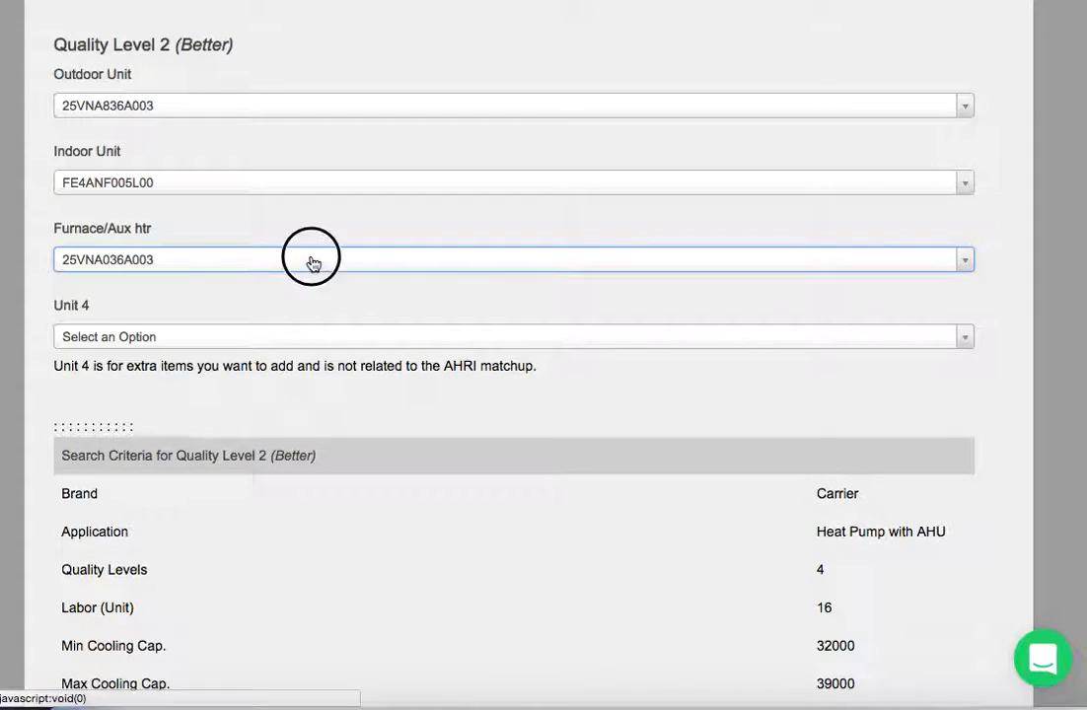
type("kfceh")
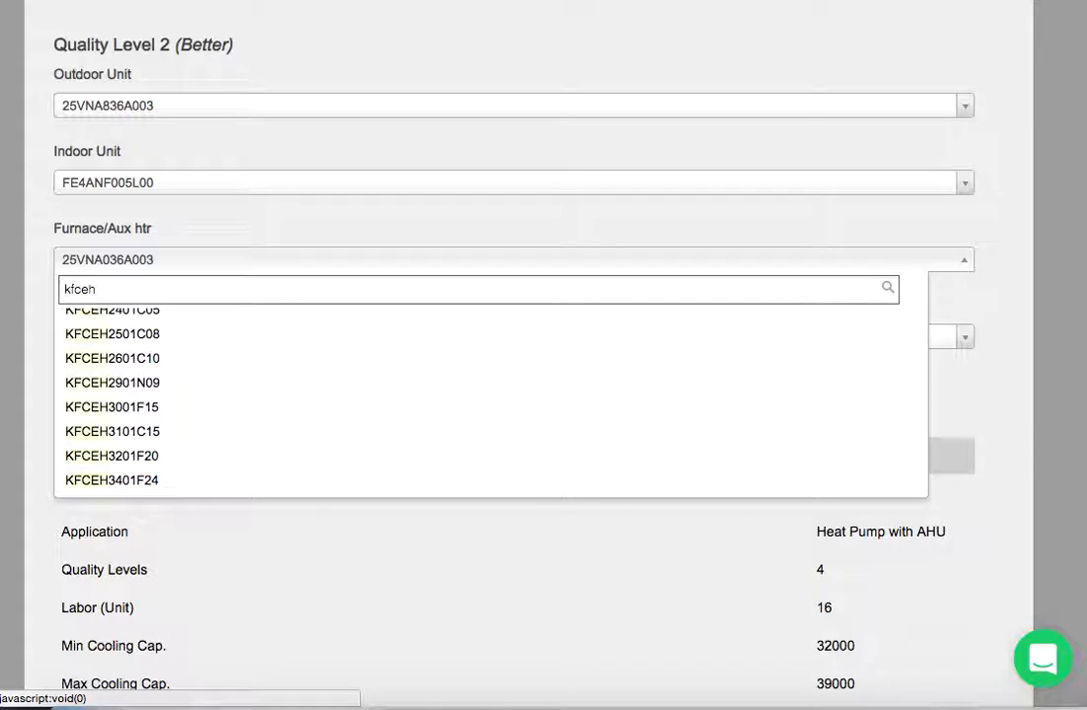
scroll(543, 394, "up", 2)
scroll(301, 489, "up", 2)
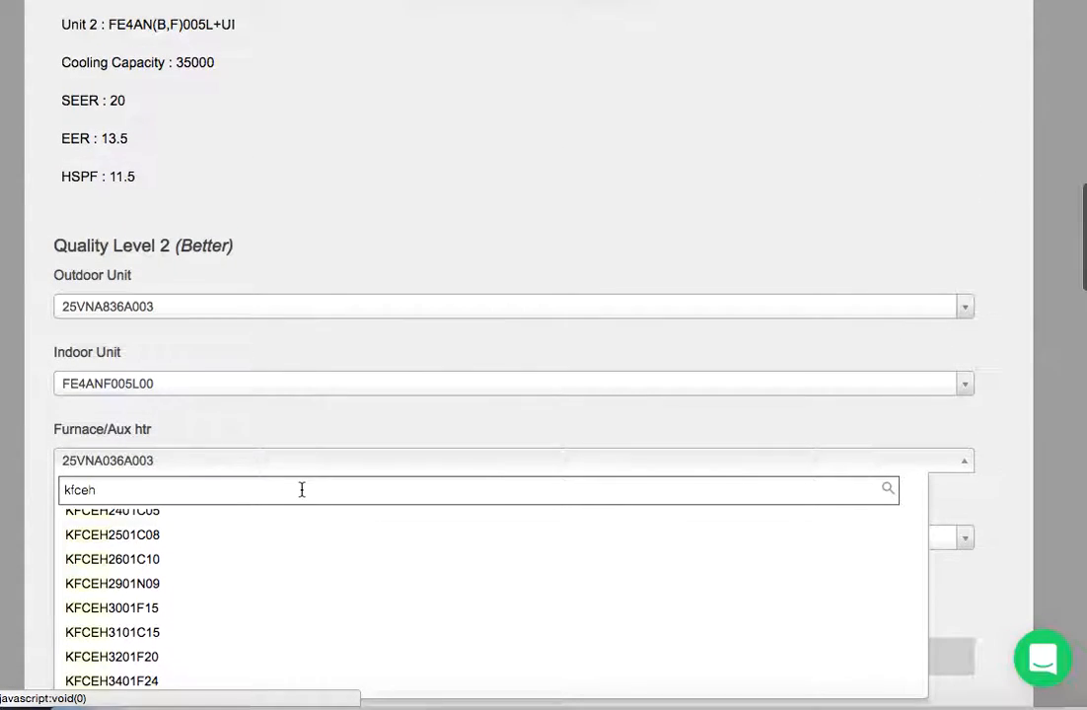
scroll(304, 497, "down", 3)
scroll(293, 574, "up", 5)
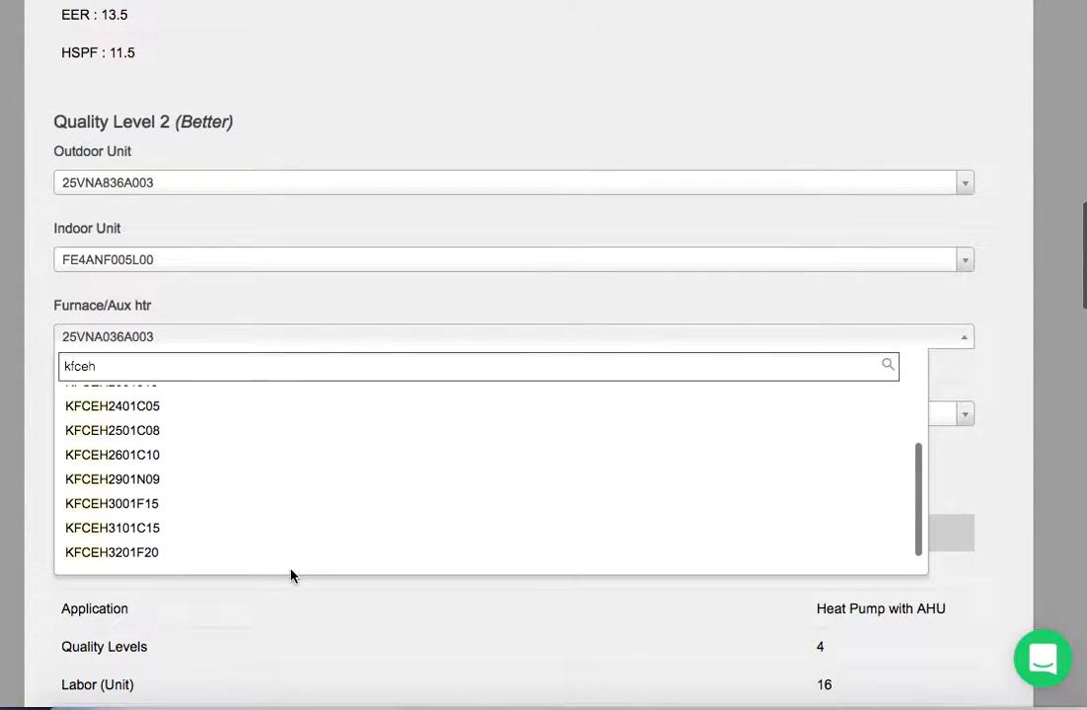
left_click(245, 634)
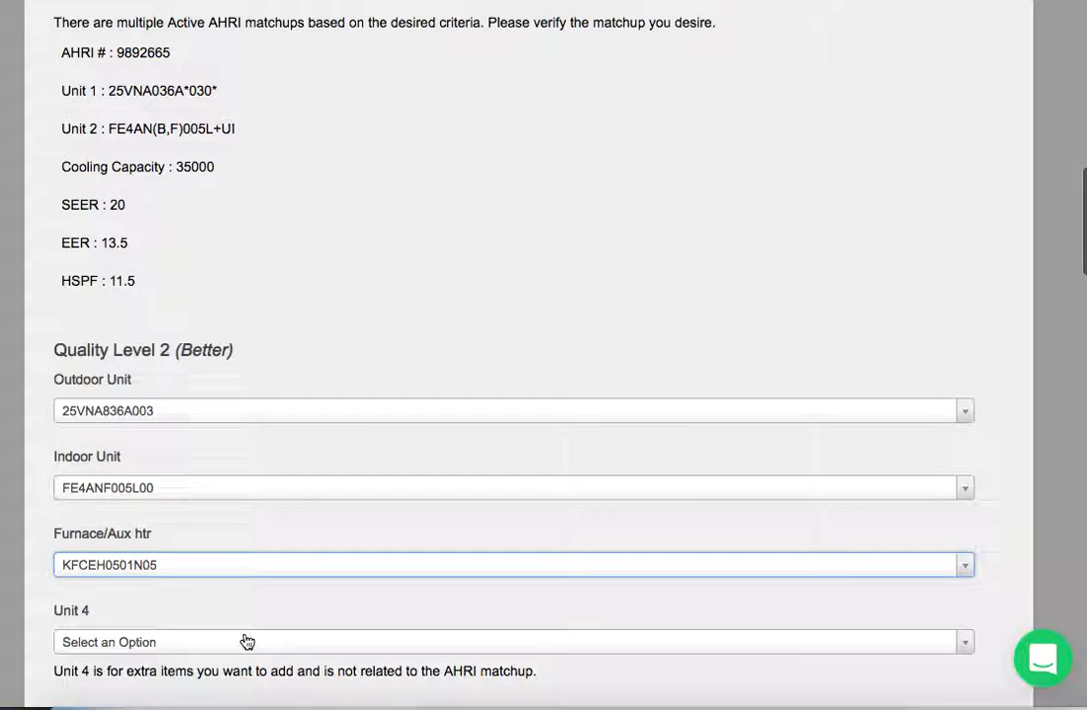
Add SYSTXCCITN01 as Unit 4 of Quality Level 2 and check the level's AHRI matchup details.
scroll(244, 641, "down", 4)
left_click(282, 424)
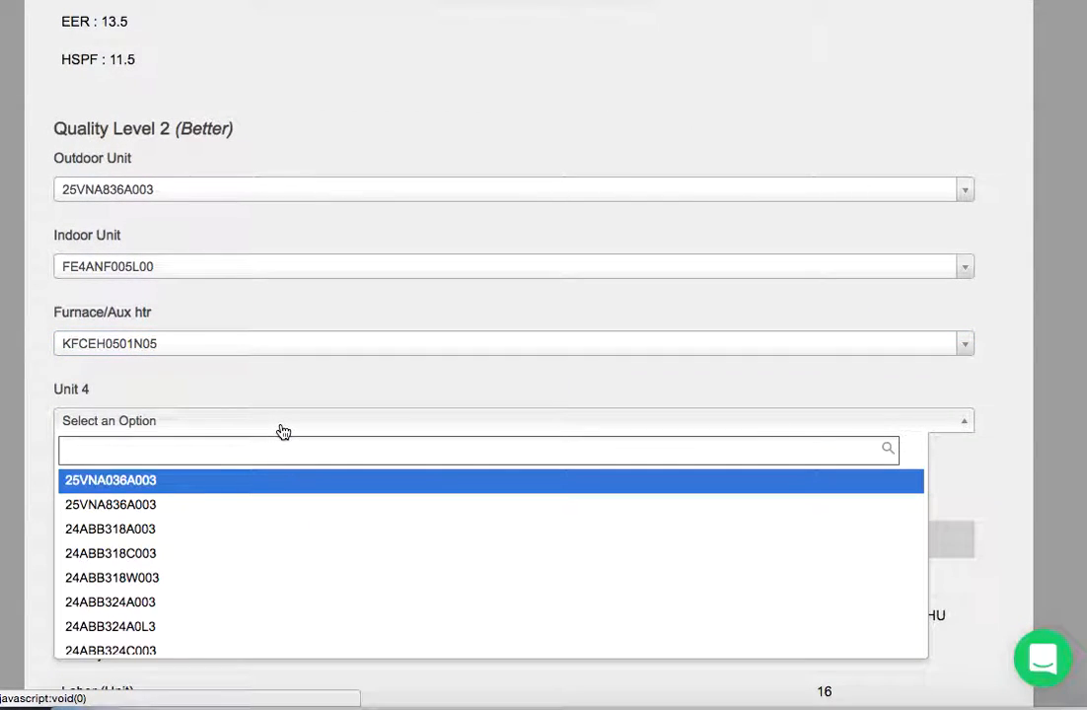
type("sys")
left_click(291, 530)
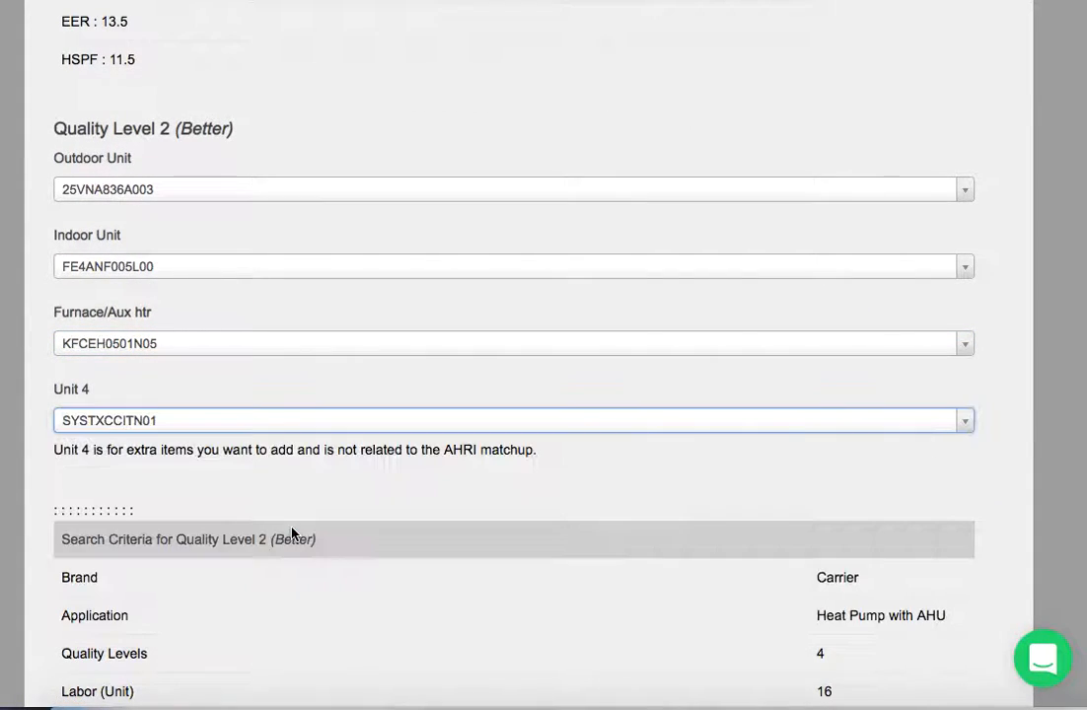
scroll(290, 533, "down", 15)
scroll(291, 530, "down", 7)
scroll(291, 531, "up", 5)
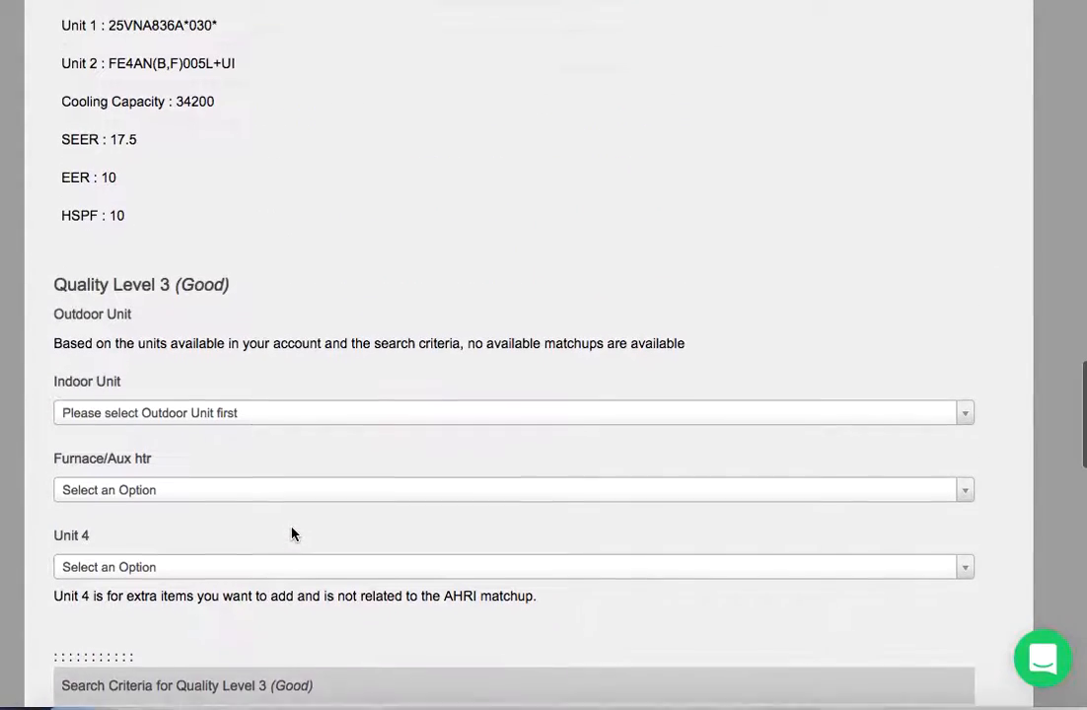
left_click_drag(104, 59, 155, 242)
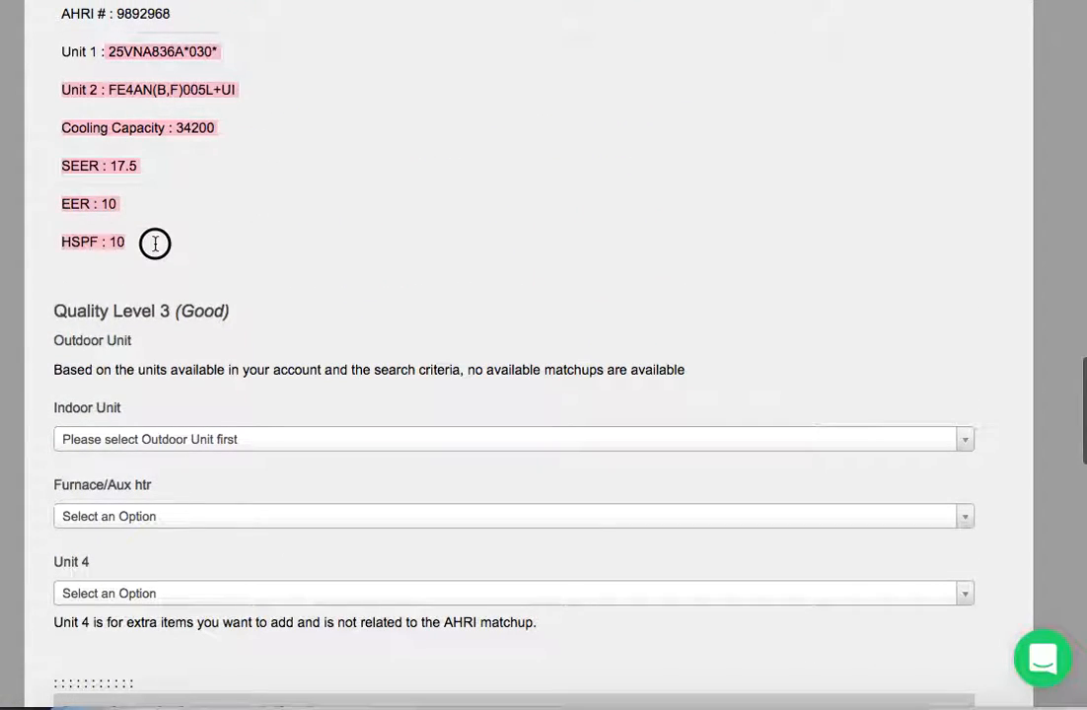
Check which outdoor and indoor units are offered for Quality Level 3 (Good).
scroll(155, 247, "down", 5)
left_click(225, 116)
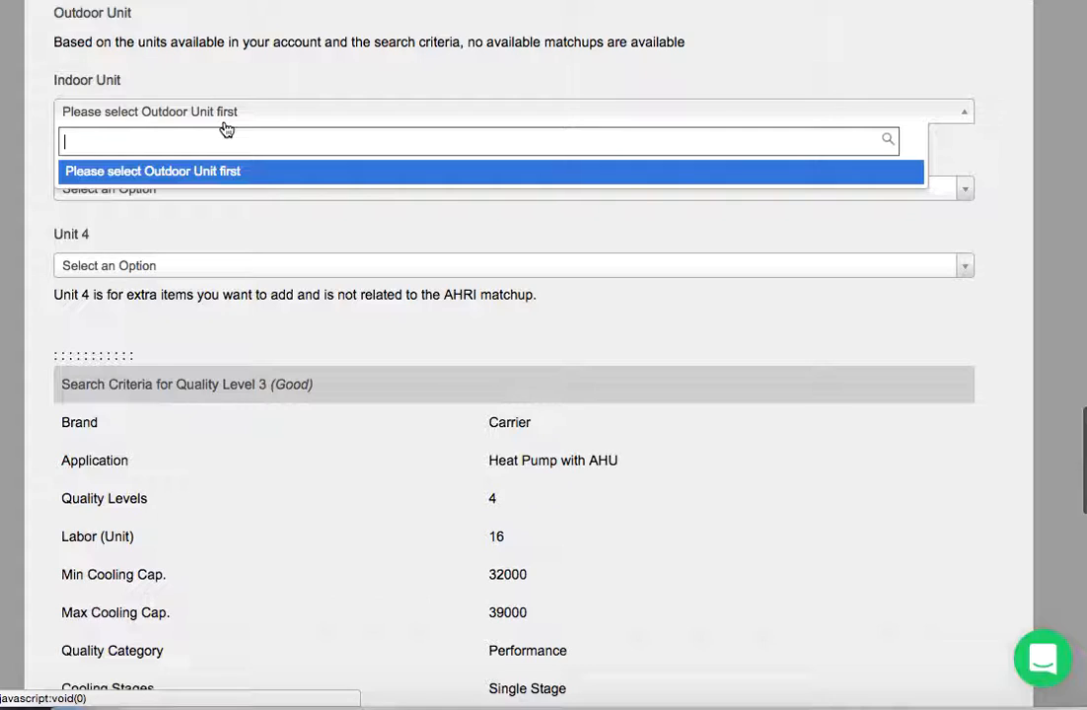
left_click(292, 112)
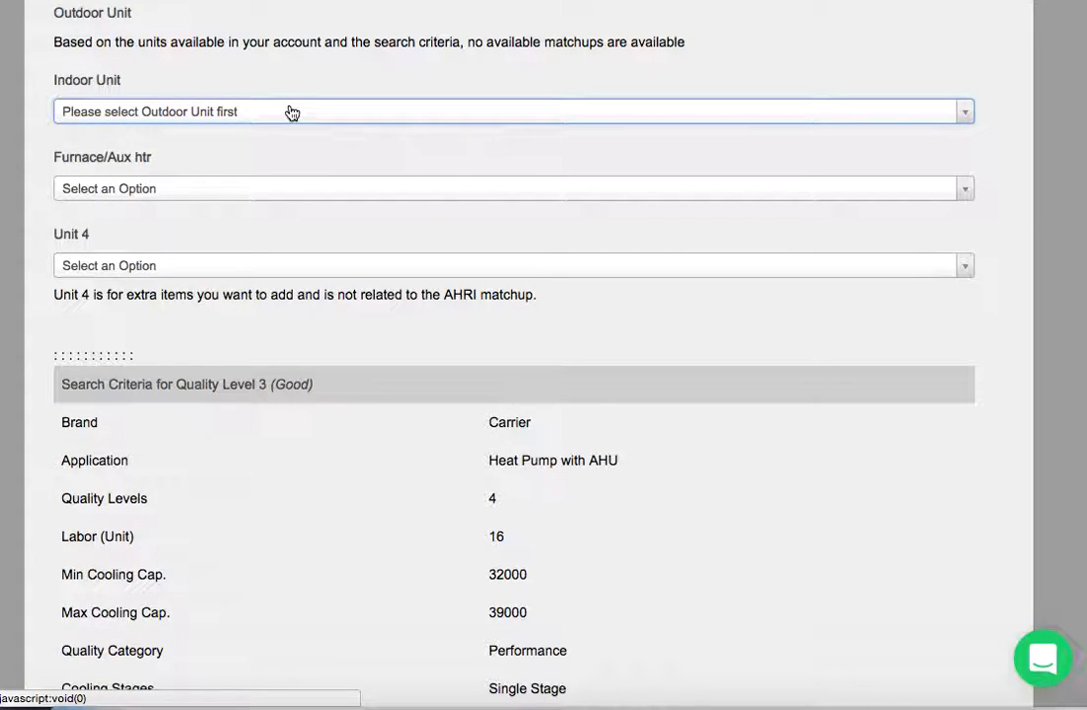
scroll(289, 111, "up", 3)
For Quality Level 4 (Budget), choose outdoor unit 25HCE436A003 and indoor unit FV4CNF002L00.
scroll(289, 111, "down", 10)
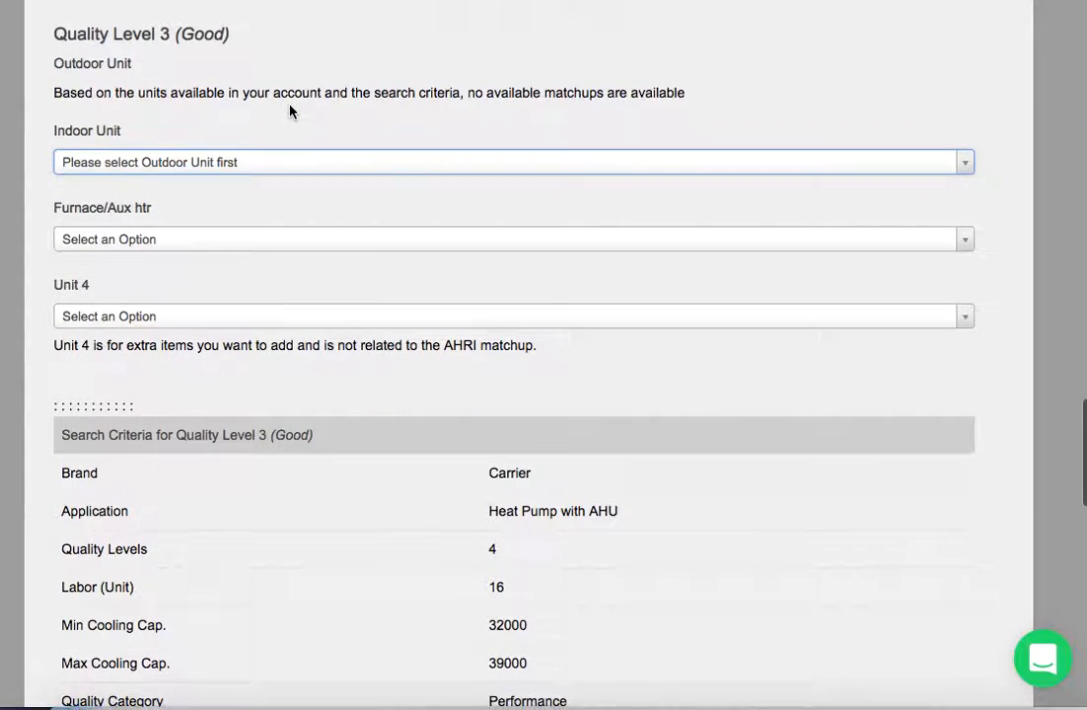
scroll(289, 112, "down", 5)
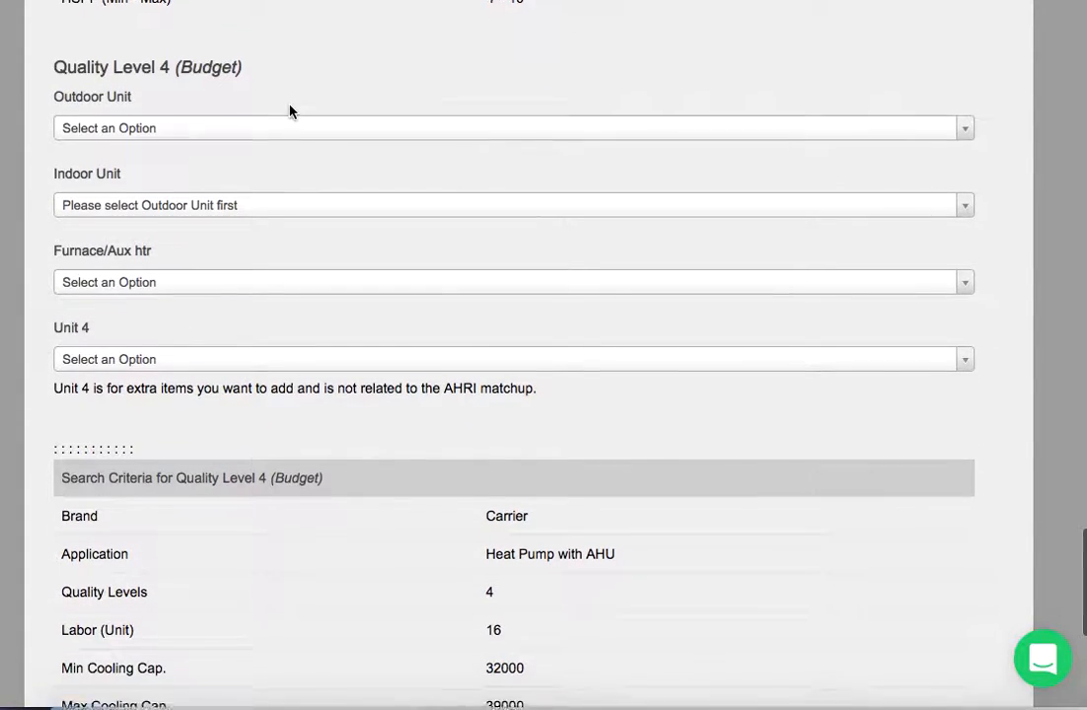
left_click(296, 117)
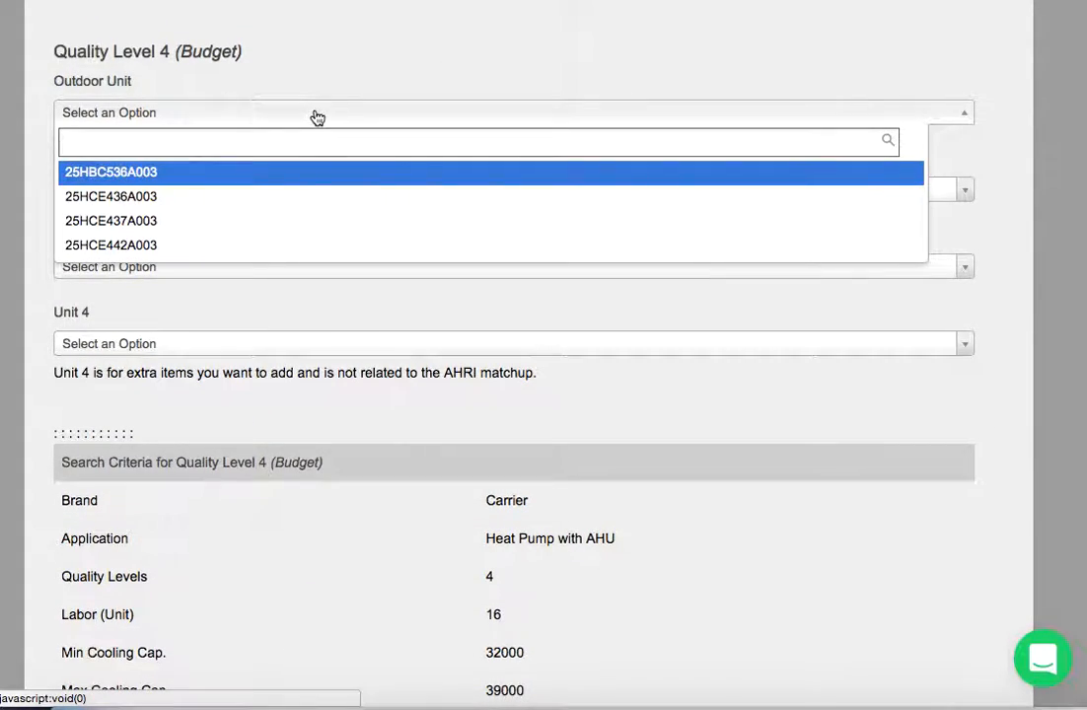
left_click(296, 198)
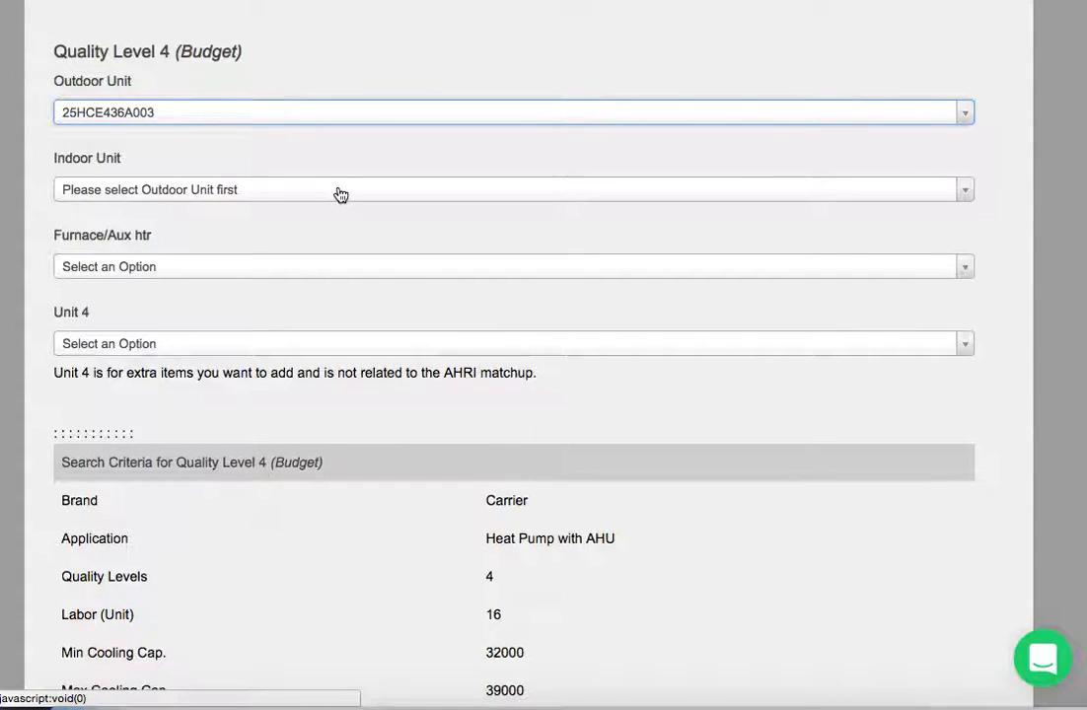
left_click(338, 193)
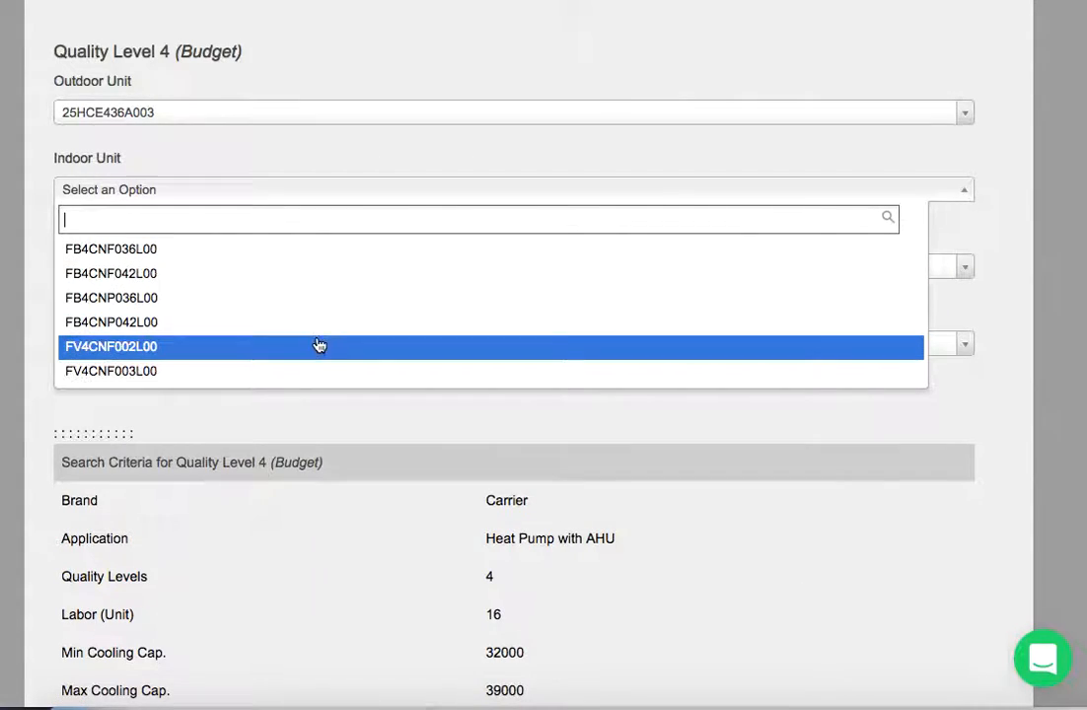
scroll(318, 350, "down", 2)
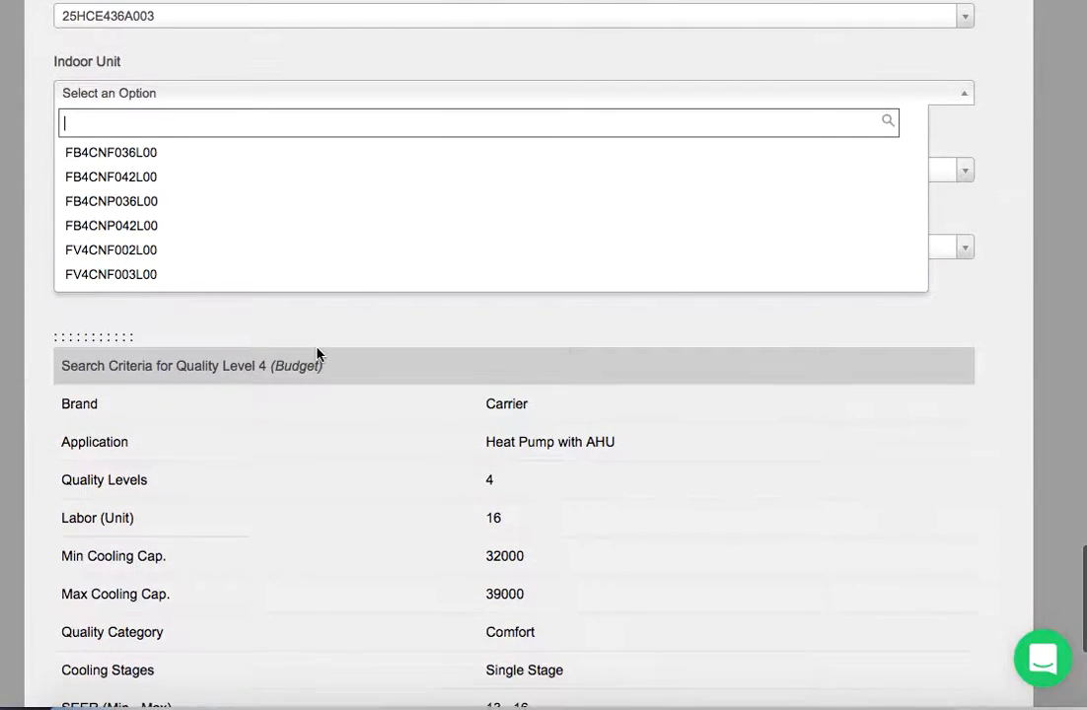
left_click(306, 251)
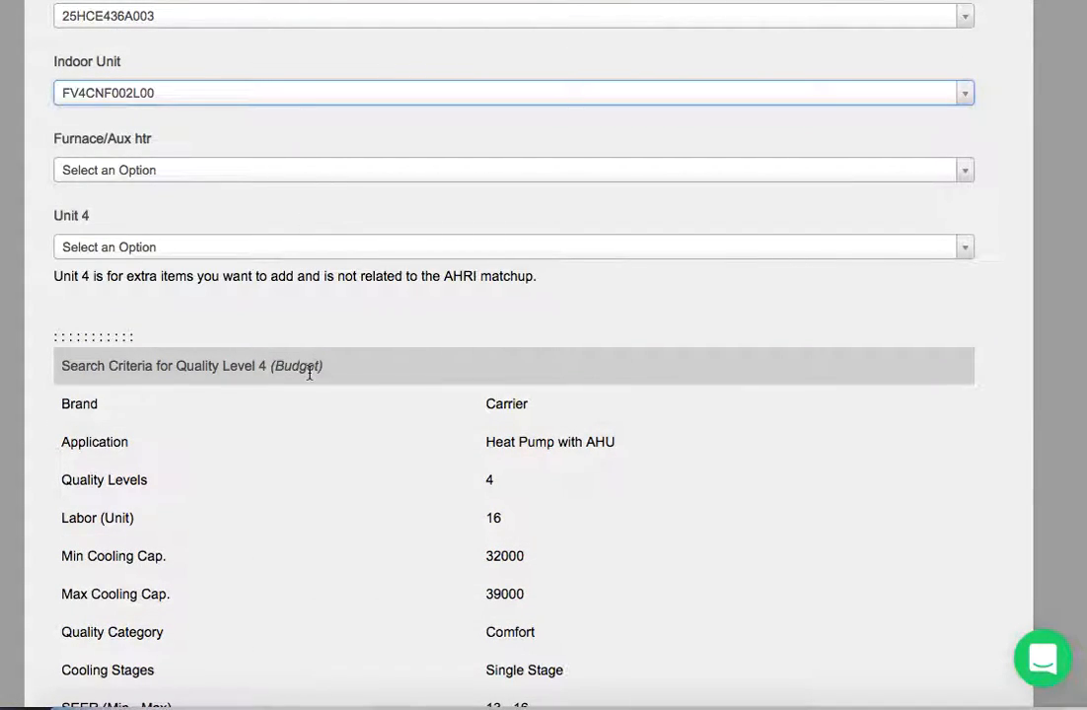
Complete Quality Level 4 with KFCEH0501N05 as the furnace/auxiliary heater and TP-NHP01 as Unit 4.
left_click(313, 172)
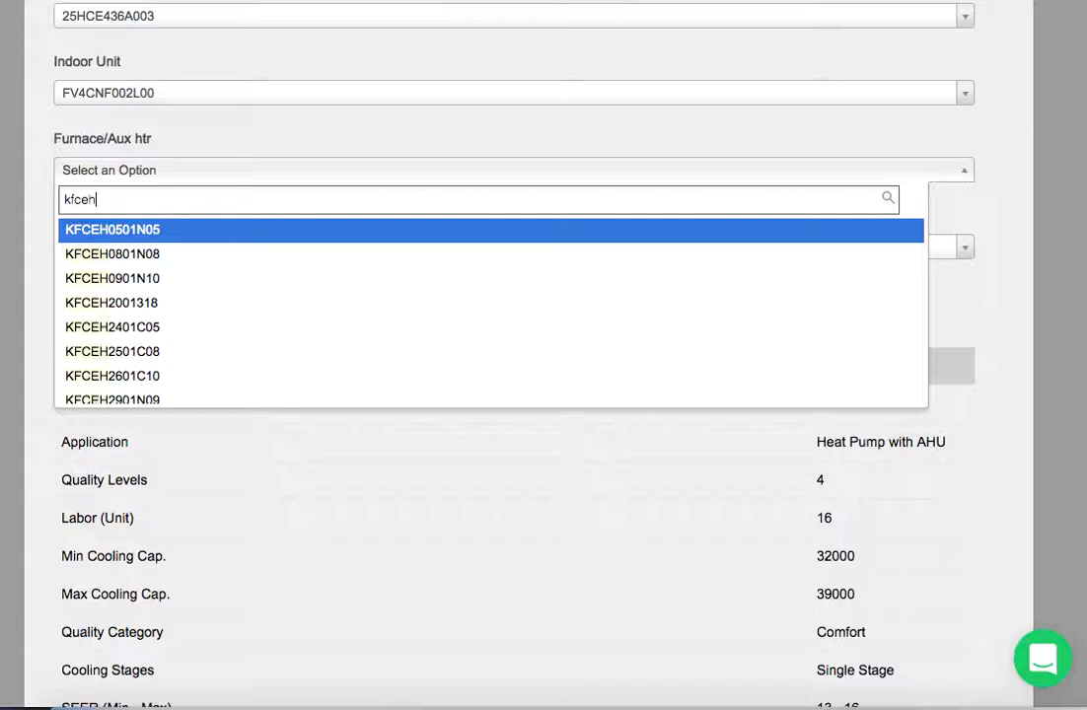
left_click(322, 227)
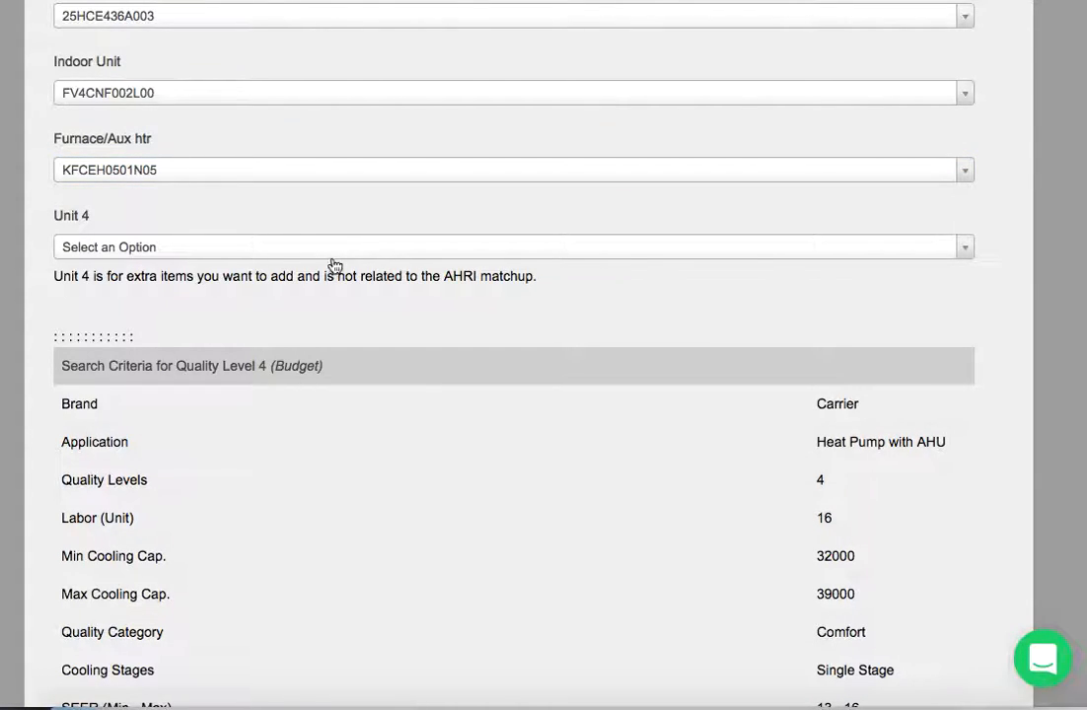
left_click(332, 252)
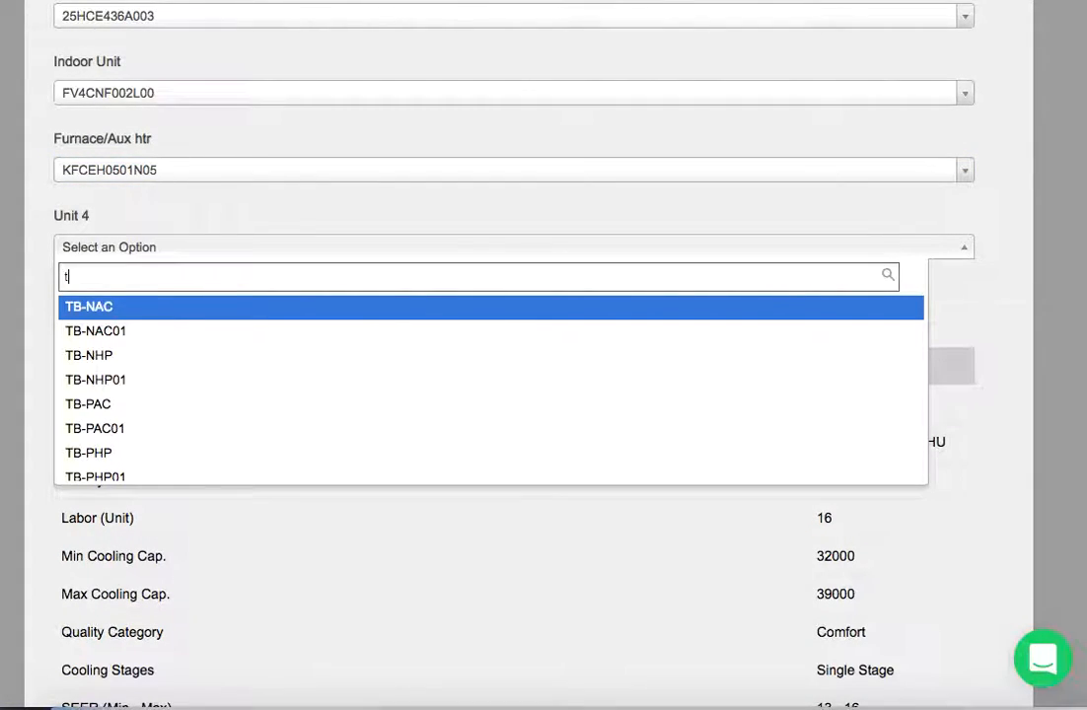
key("BackSpace")
type("tp")
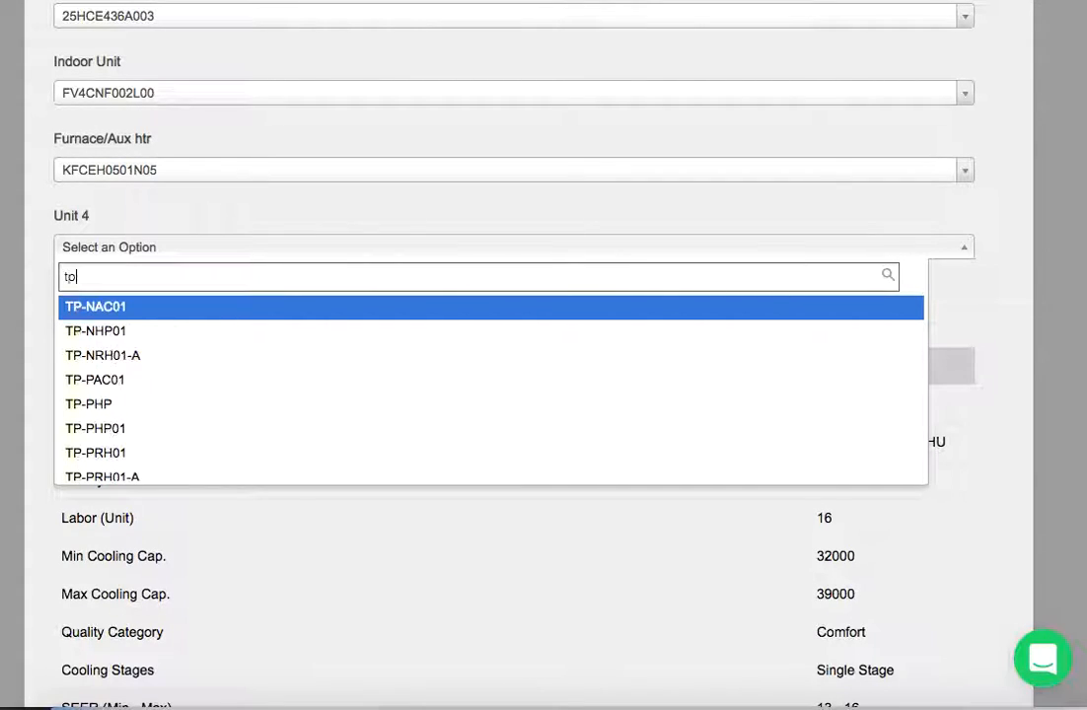
left_click(268, 337)
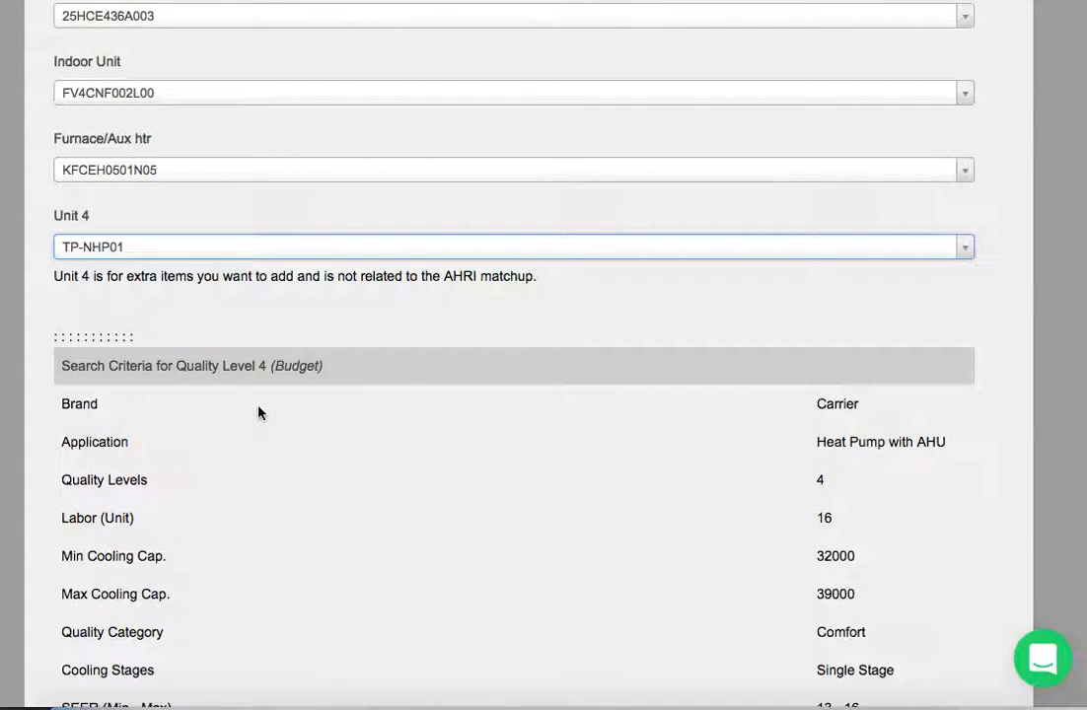
Continue to the special kits and add the Heat Pump Materials Kit and the 3/8 x 7/8 - 50' line set to all quality levels.
scroll(258, 412, "down", 10)
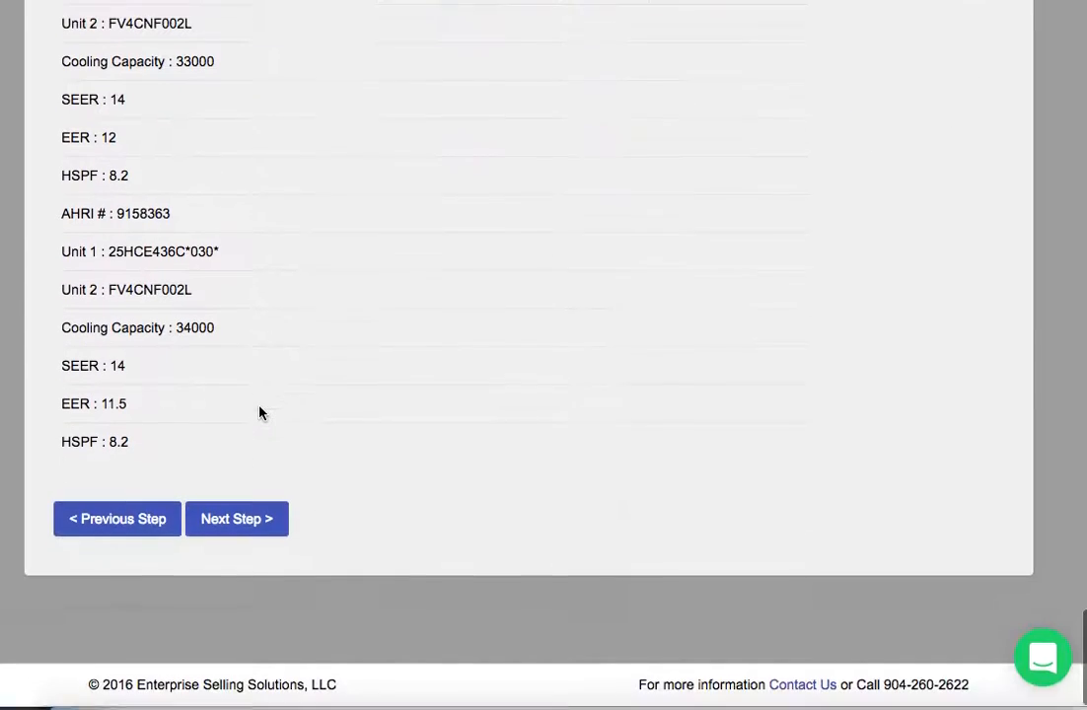
left_click(242, 521)
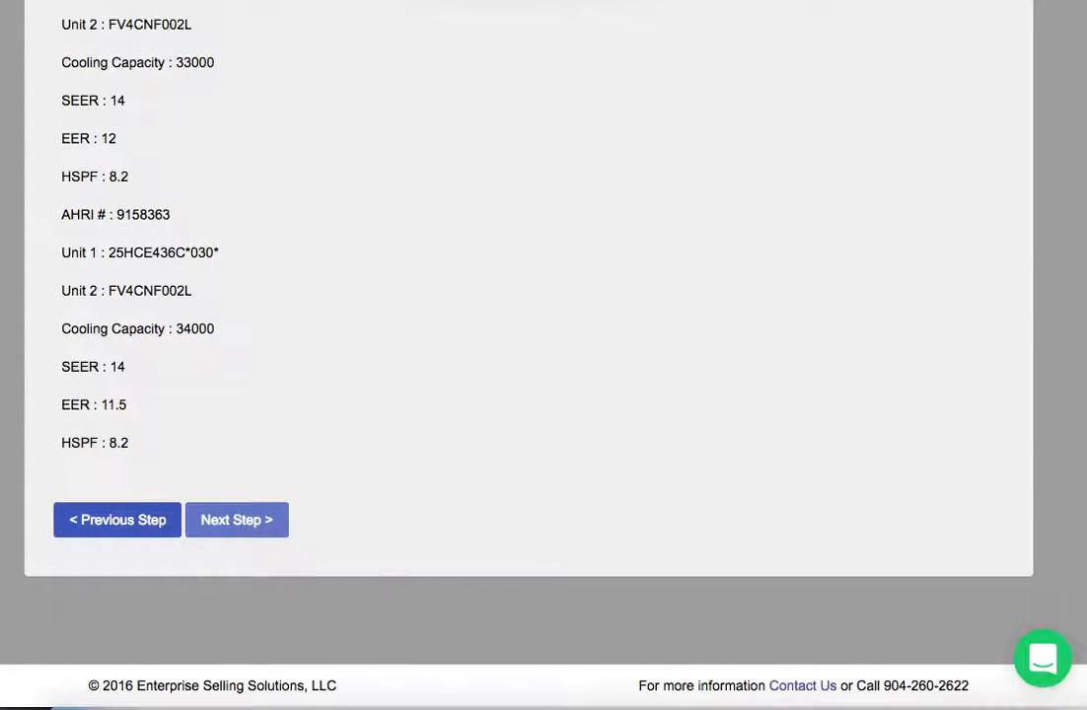
scroll(302, 247, "down", 4)
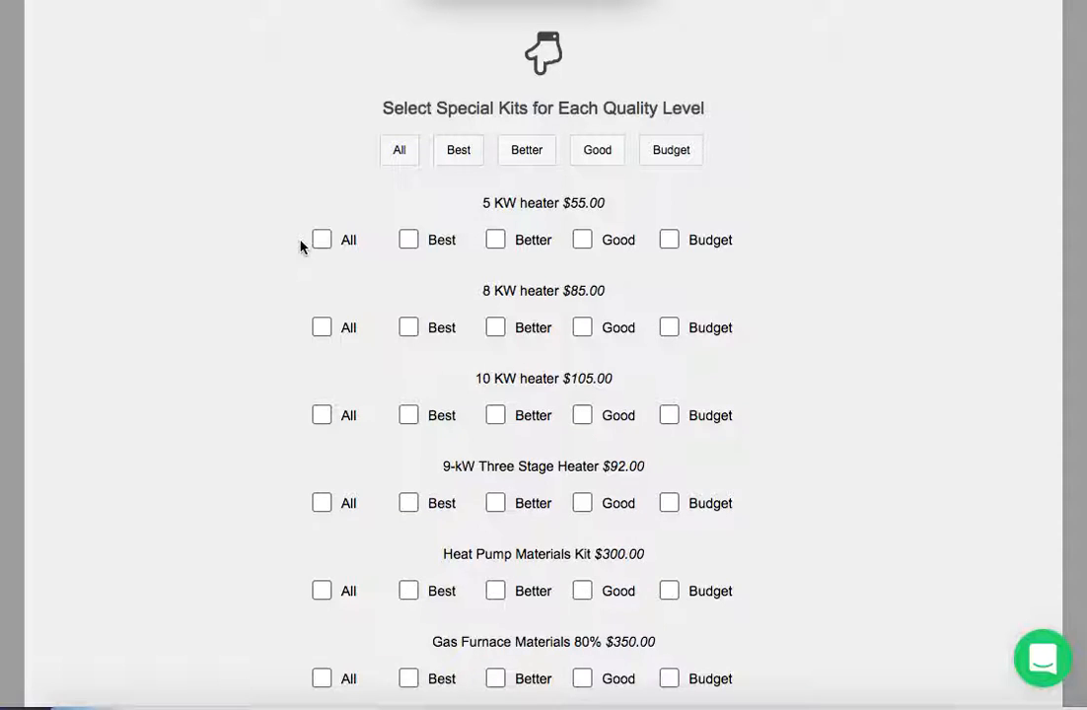
scroll(302, 247, "down", 1)
scroll(302, 247, "down", 2)
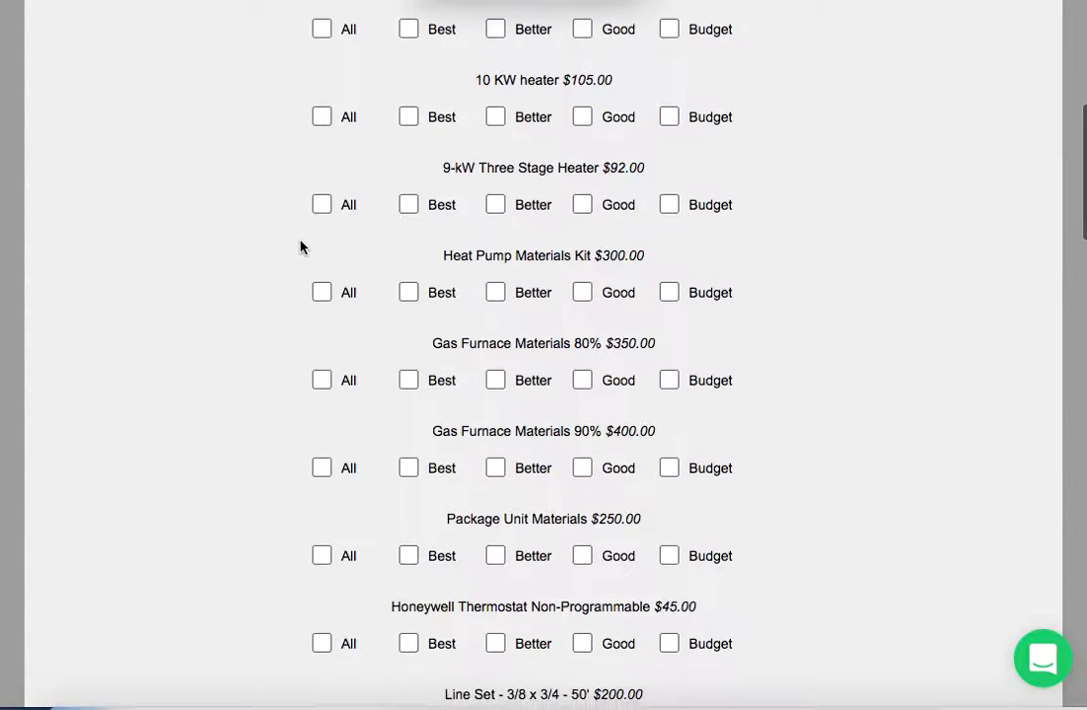
left_click(321, 290)
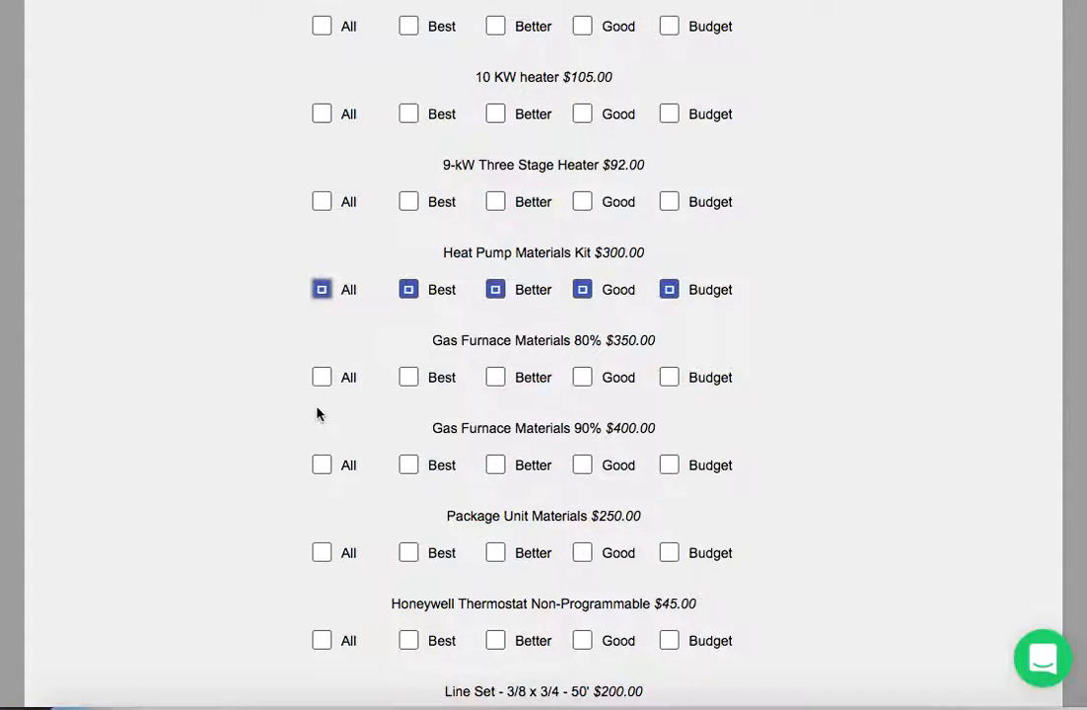
scroll(316, 414, "down", 5)
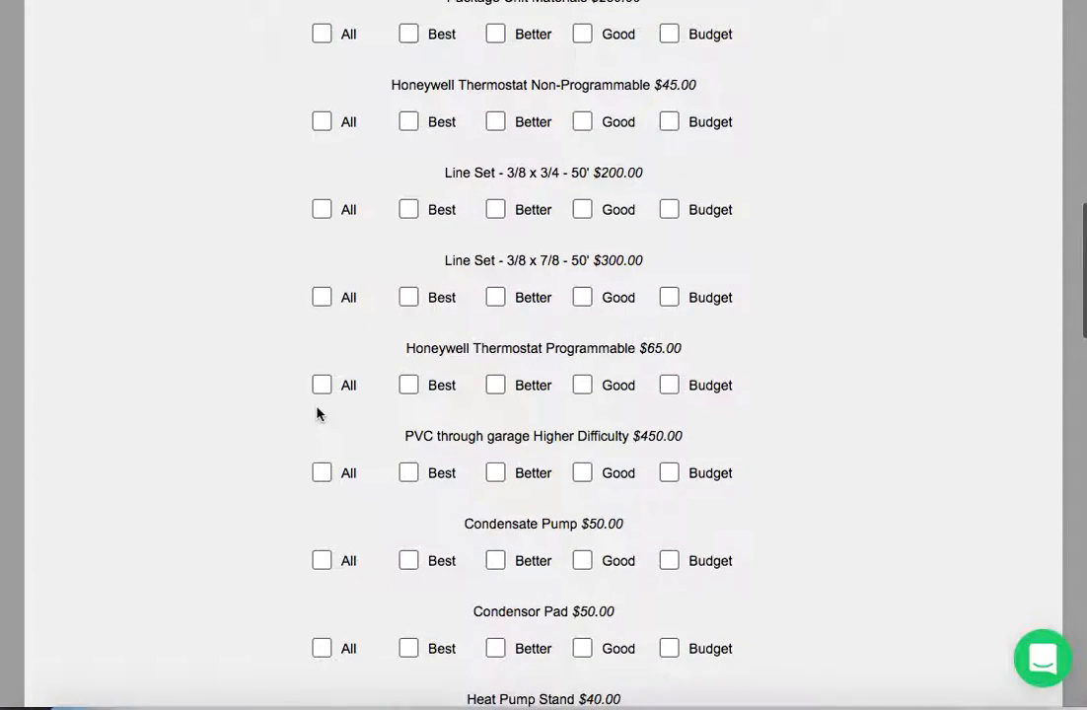
left_click(321, 297)
scroll(323, 301, "down", 3)
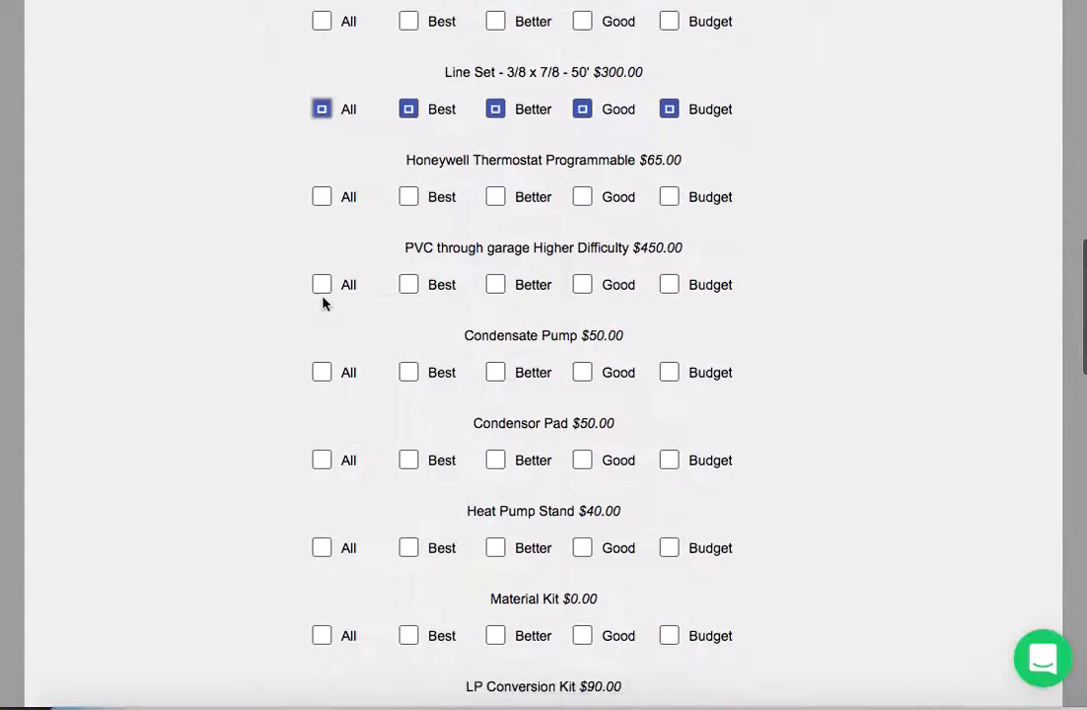
Create a template as well, titled "3.0 Ton Heat Pump 2-18" plus the user's surname, and proceed to editing the proposal.
scroll(322, 302, "down", 5)
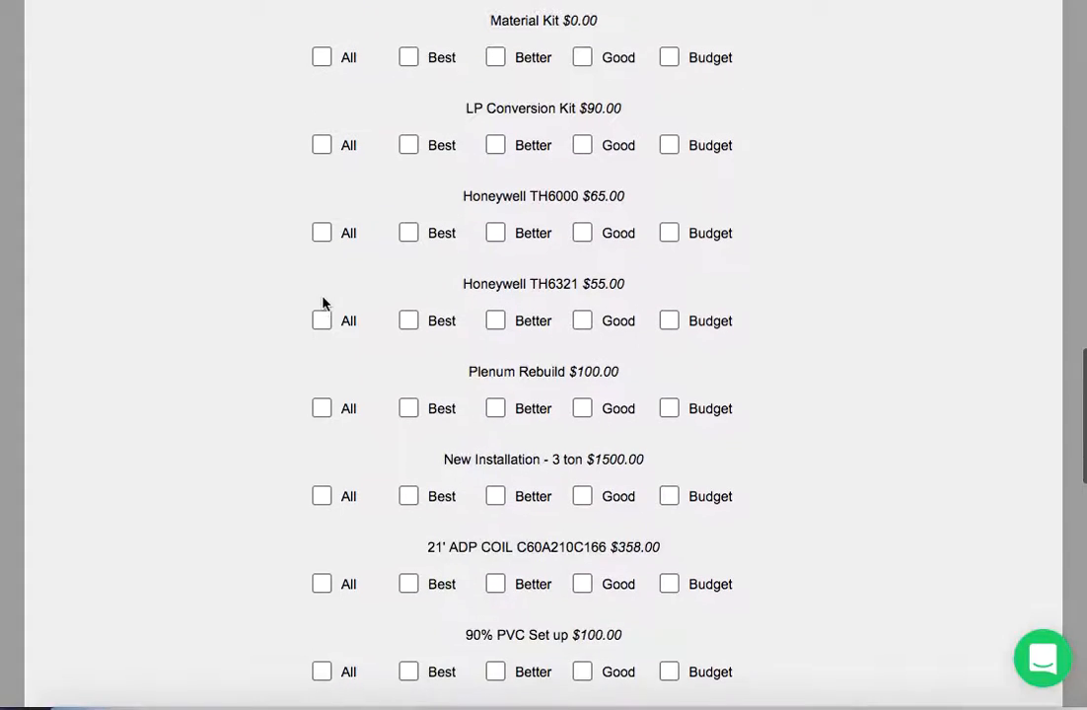
scroll(322, 301, "down", 8)
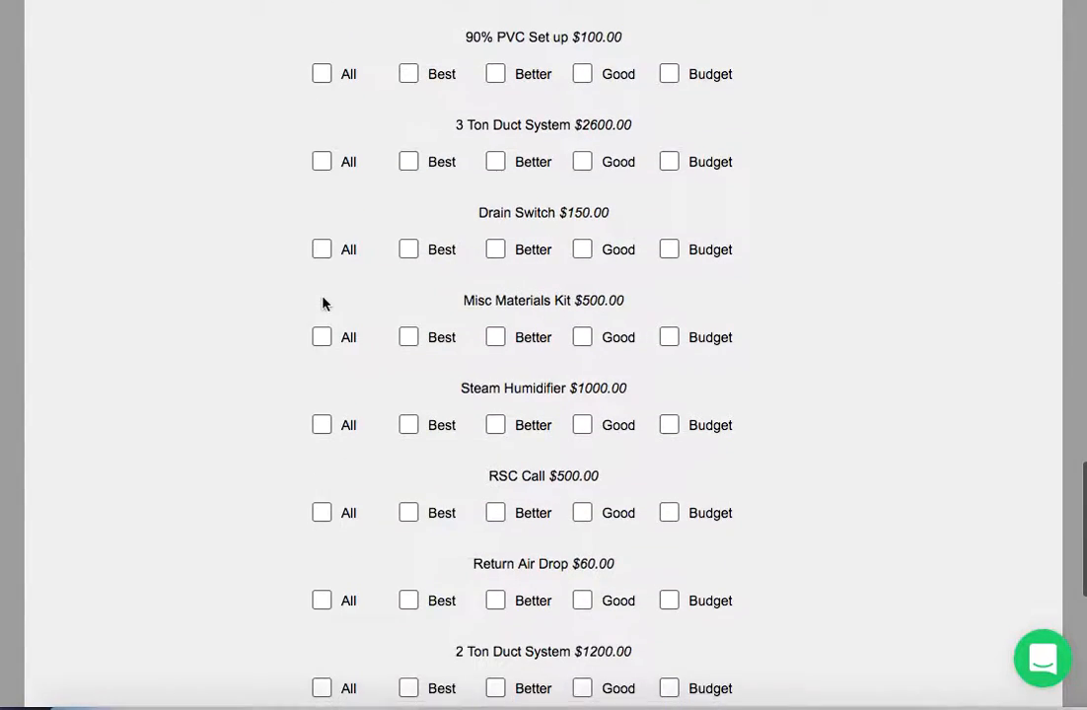
scroll(322, 302, "down", 3)
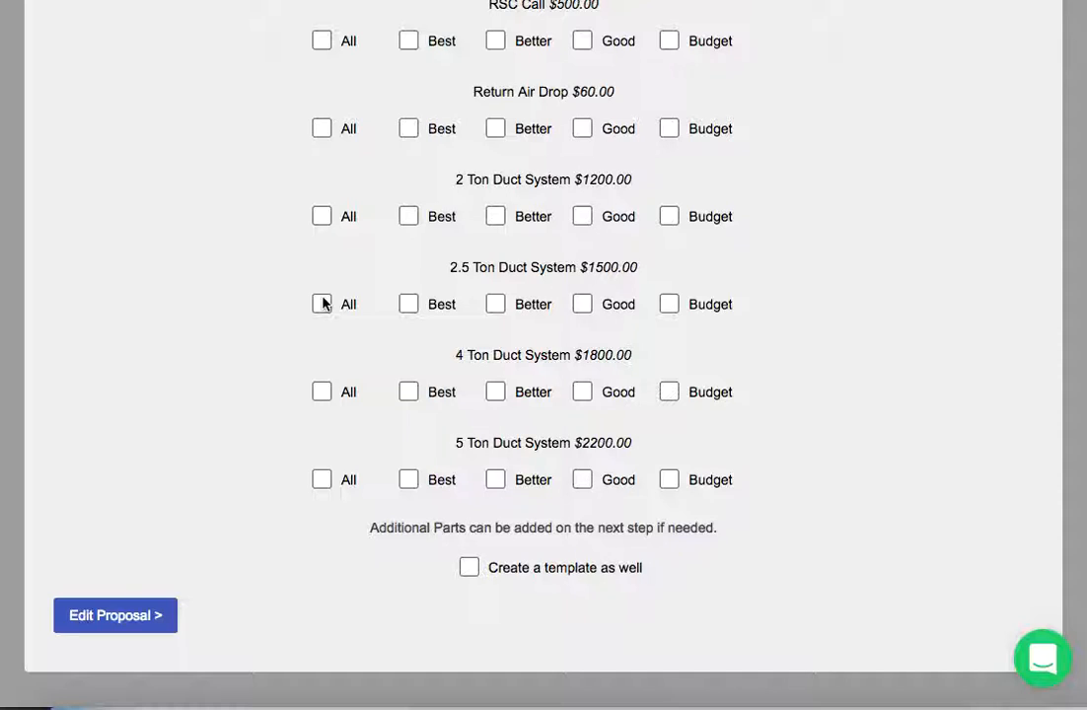
left_click(469, 569)
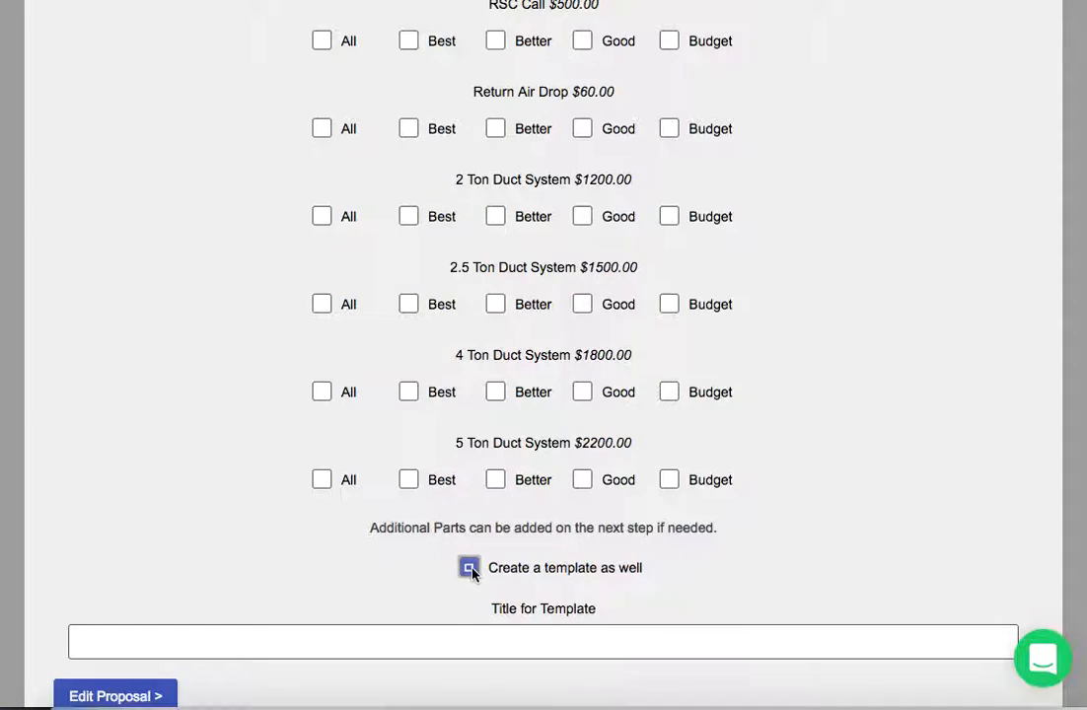
left_click(450, 642)
type("3.0 Ton")
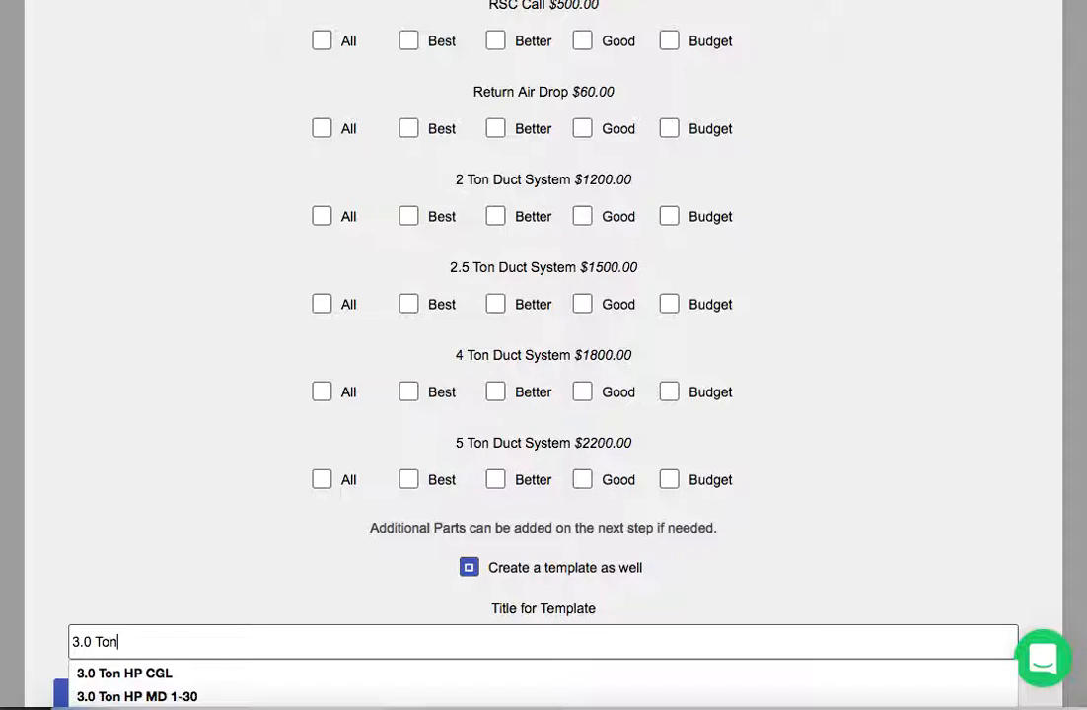
type(" He at Pump 2-18 Gibson")
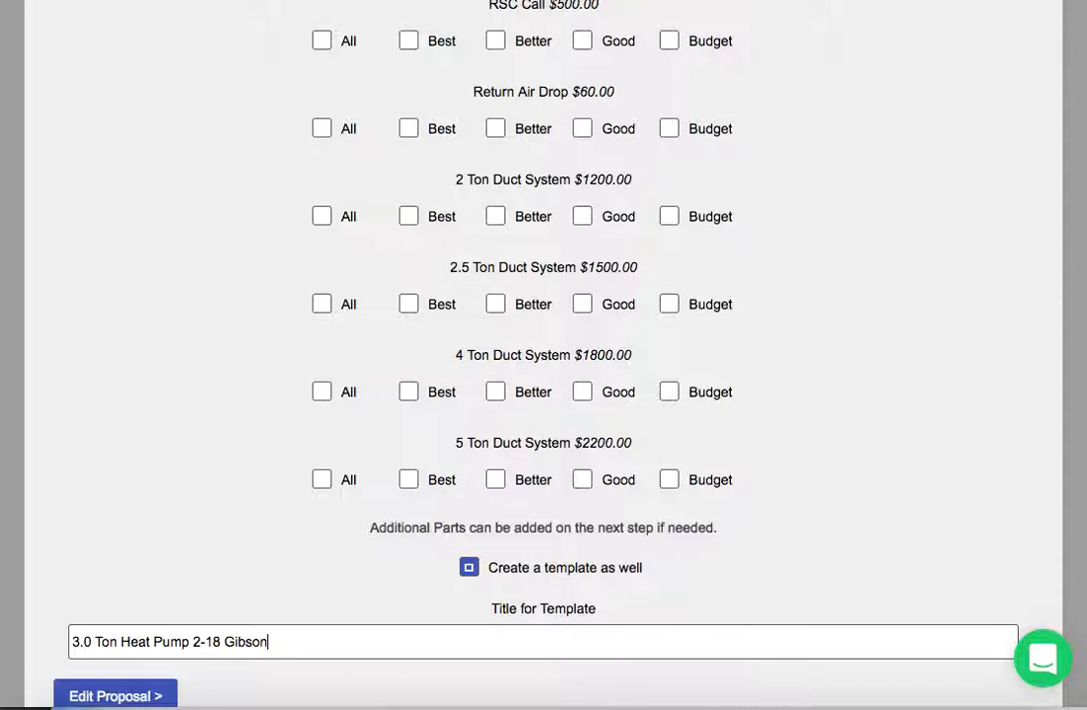
scroll(389, 522, "down", 3)
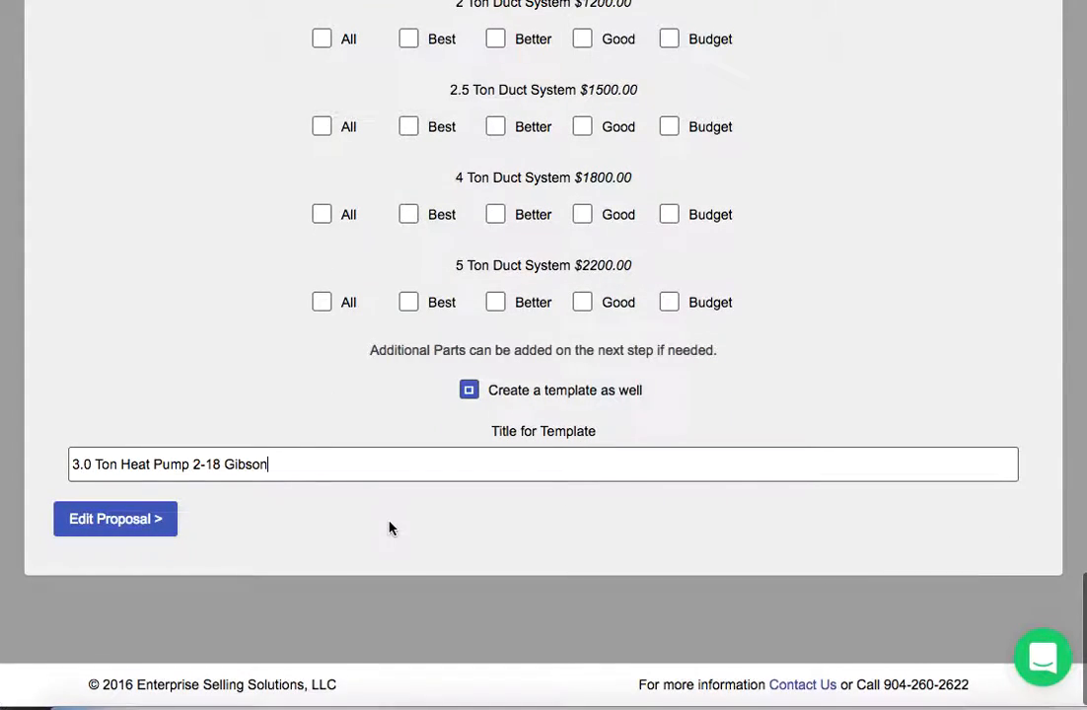
left_click(125, 518)
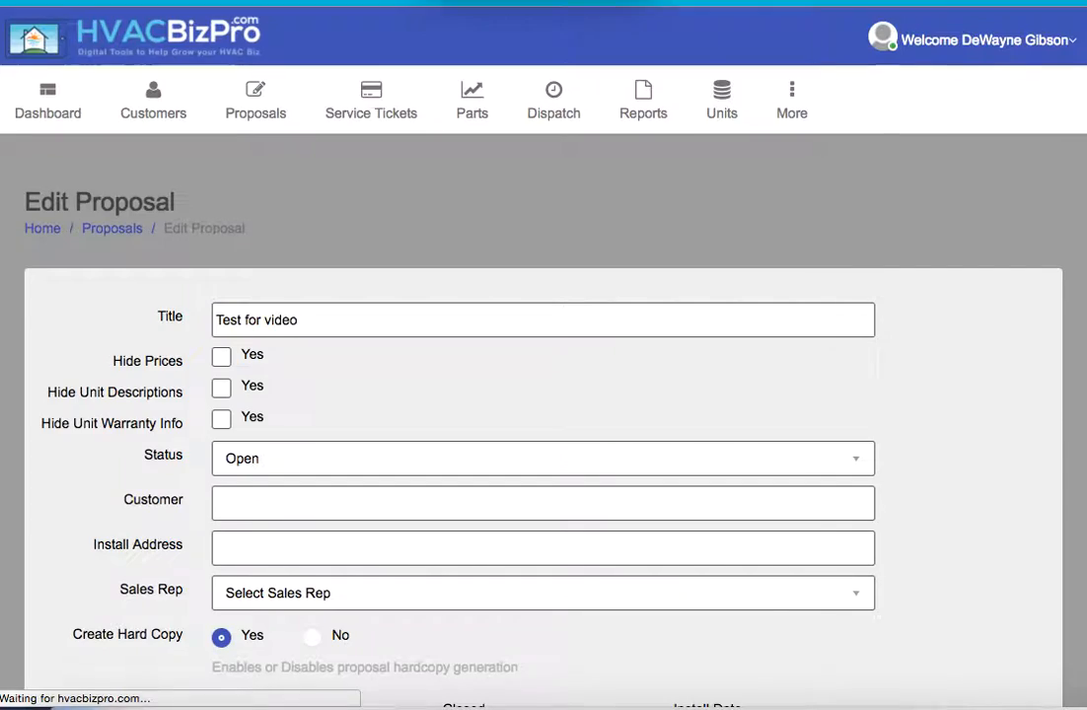
Assign the customer by looking up their street number and picking the first match, and check the sales rep choices.
left_click(807, 220)
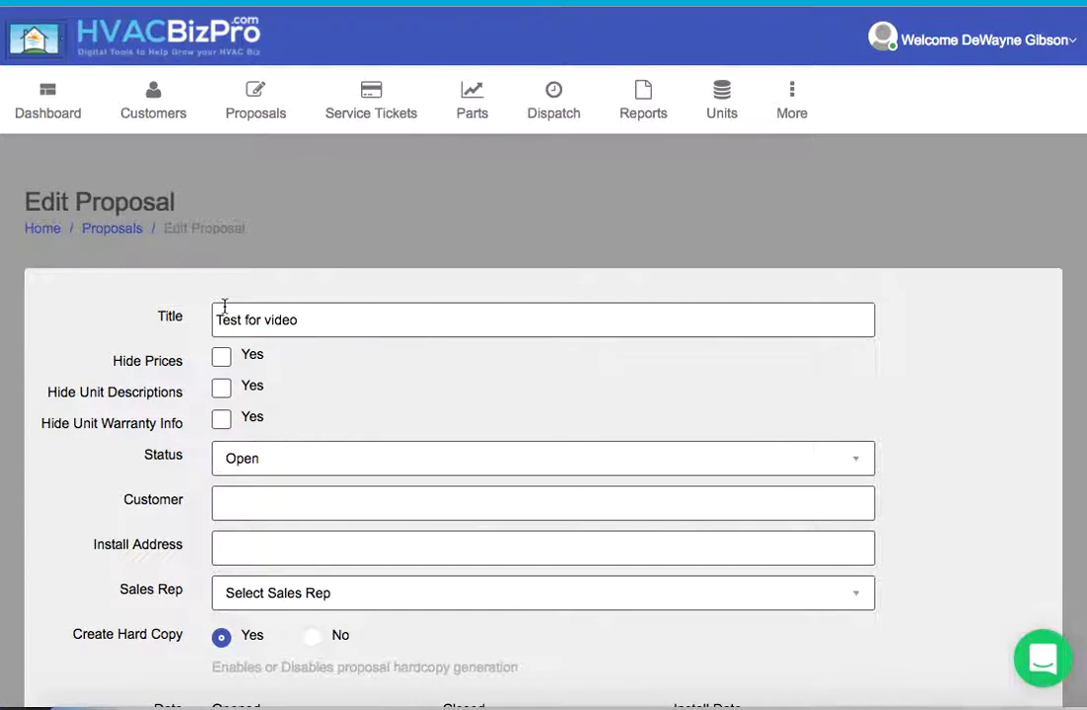
scroll(222, 306, "down", 3)
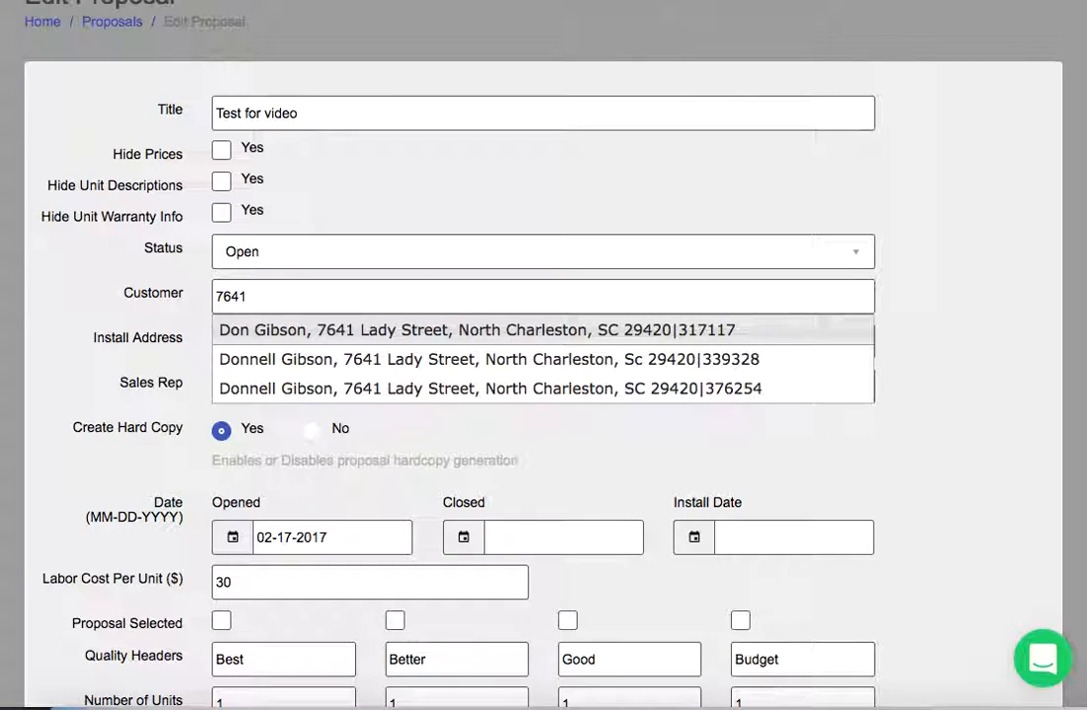
left_click(293, 331)
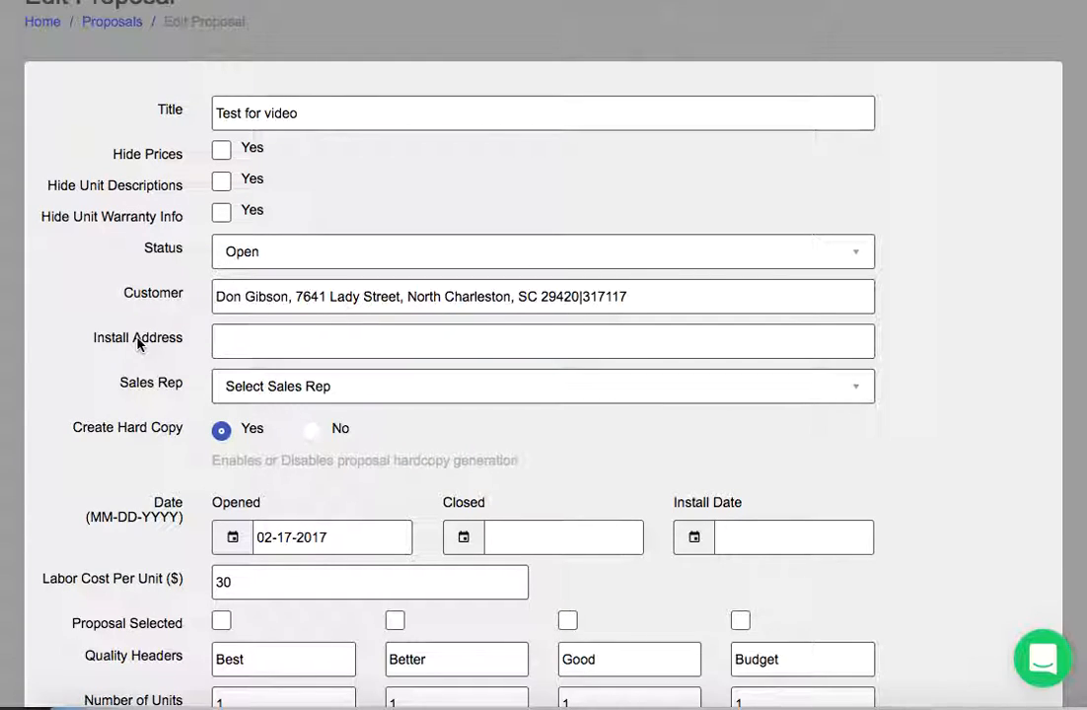
scroll(295, 414, "down", 3)
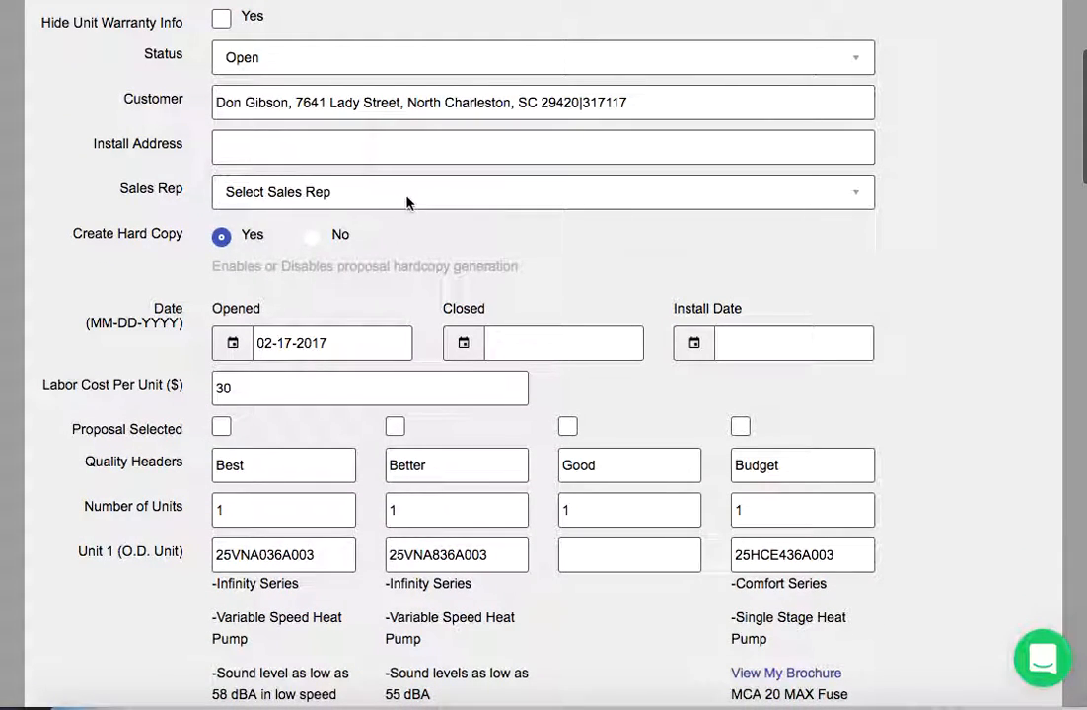
left_click(407, 202)
left_click(389, 252)
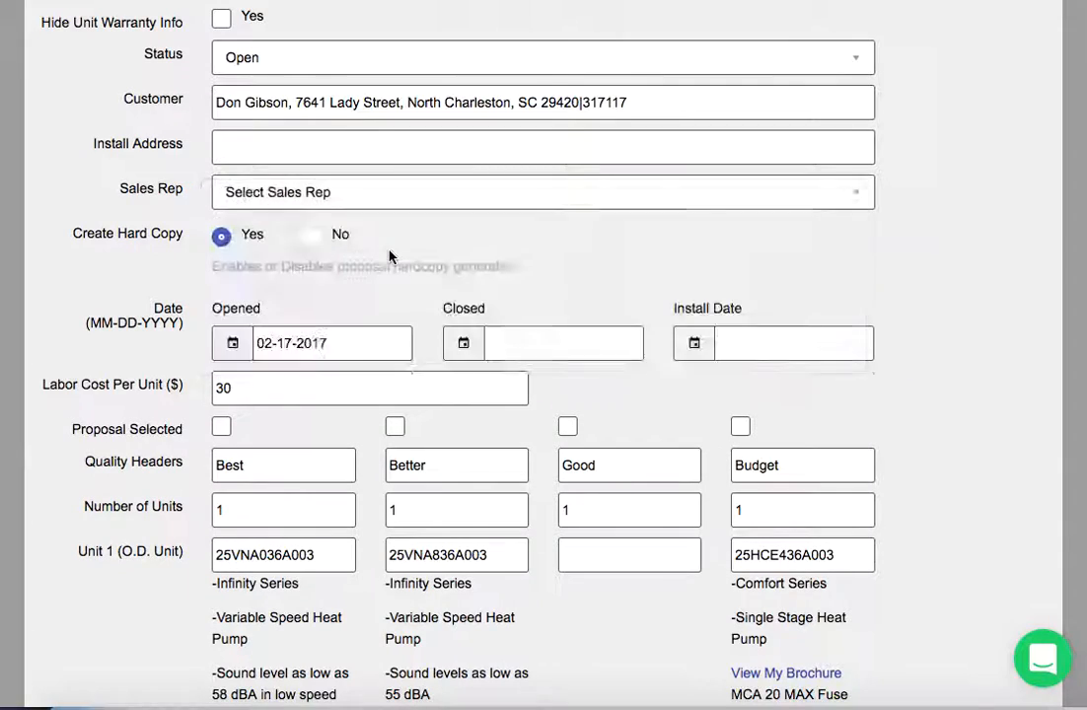
Fill the Good level with 25HCC542A003 as the outdoor unit and FX4DNF043L00 as the coil/air handler.
scroll(138, 305, "down", 5)
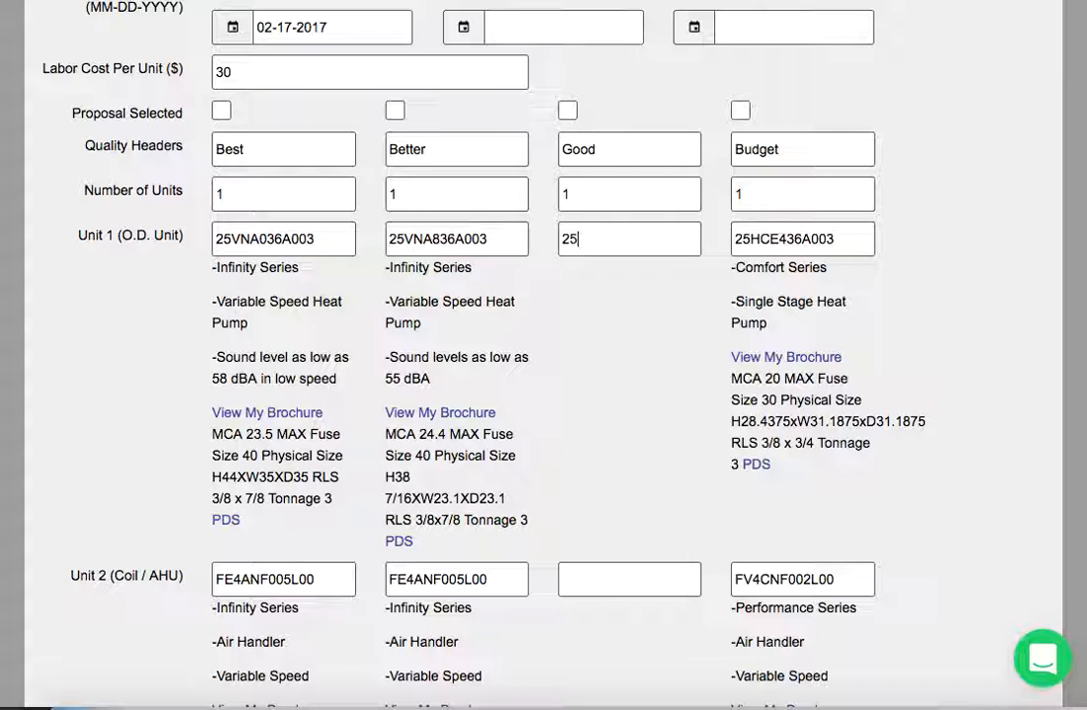
type("hcc")
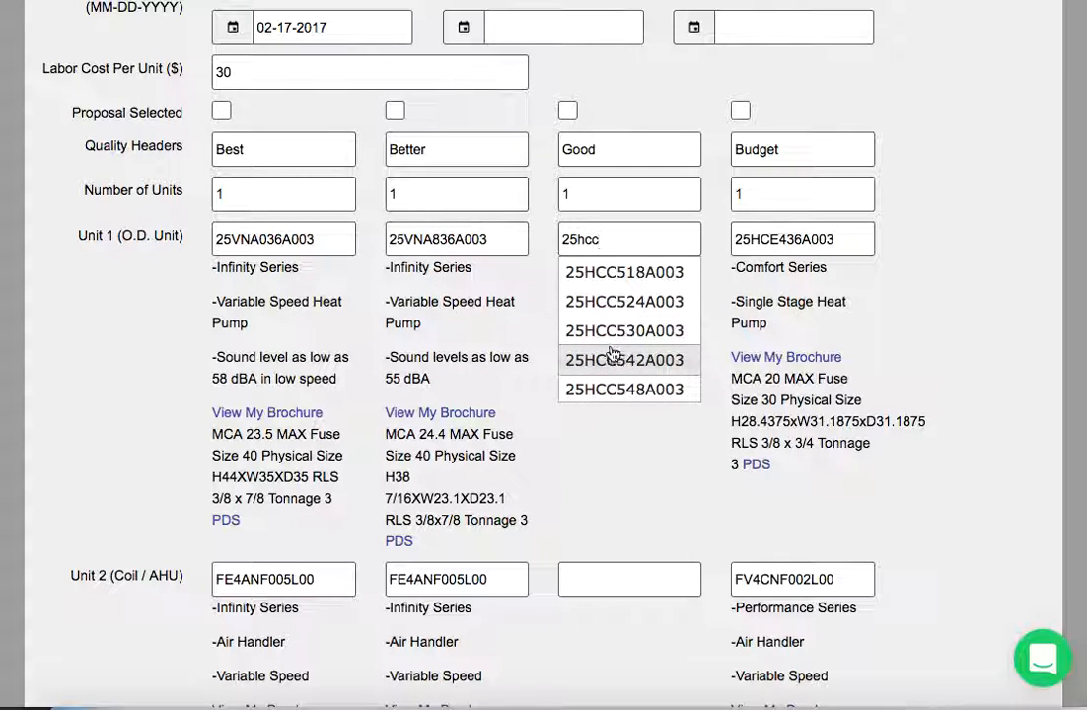
left_click(611, 358)
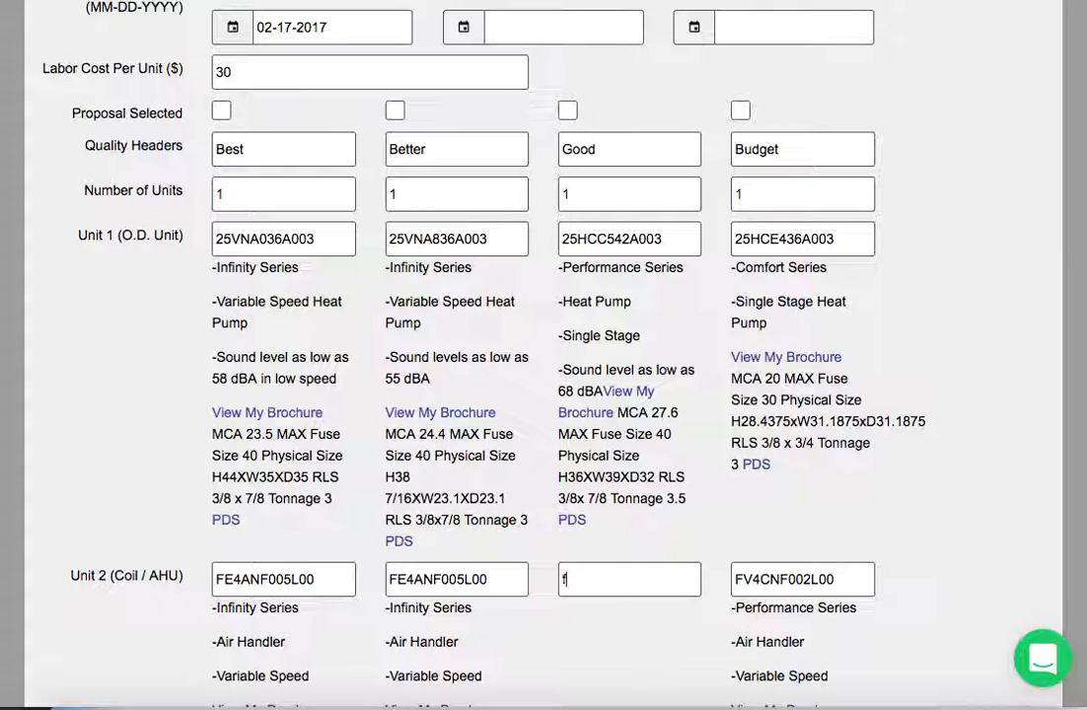
scroll(593, 604, "down", 2)
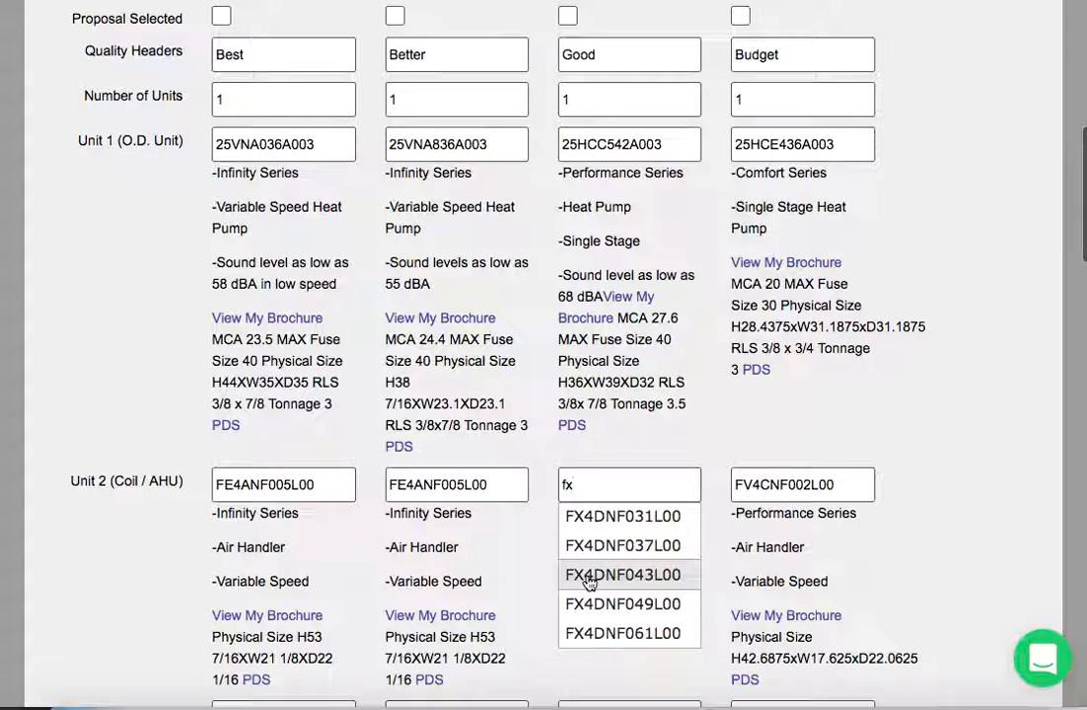
left_click(588, 577)
Expand the AHRI details and load the AHRI numbers for the Best, Better and Budget levels.
scroll(941, 547, "down", 6)
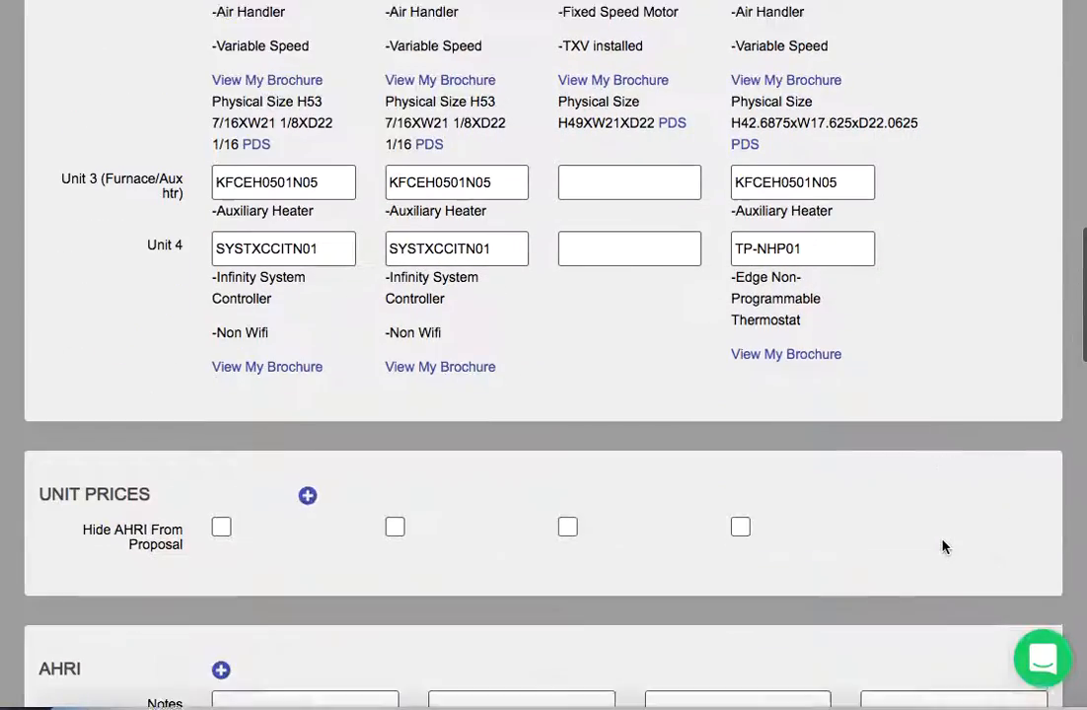
scroll(941, 545, "down", 3)
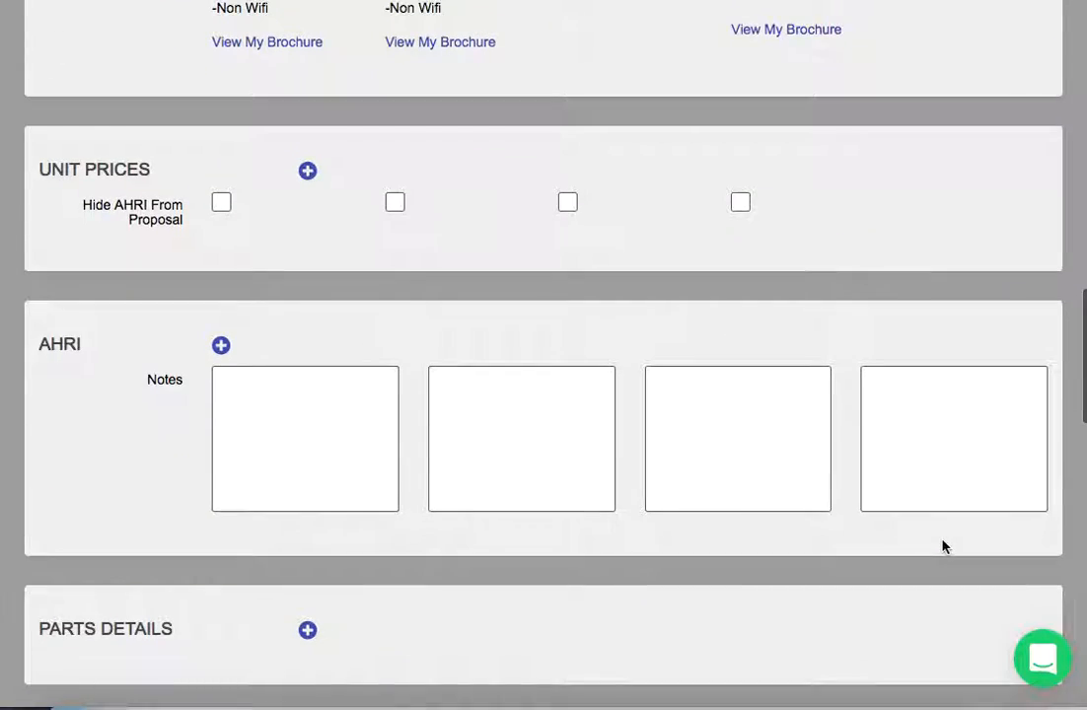
left_click(221, 347)
left_click(325, 390)
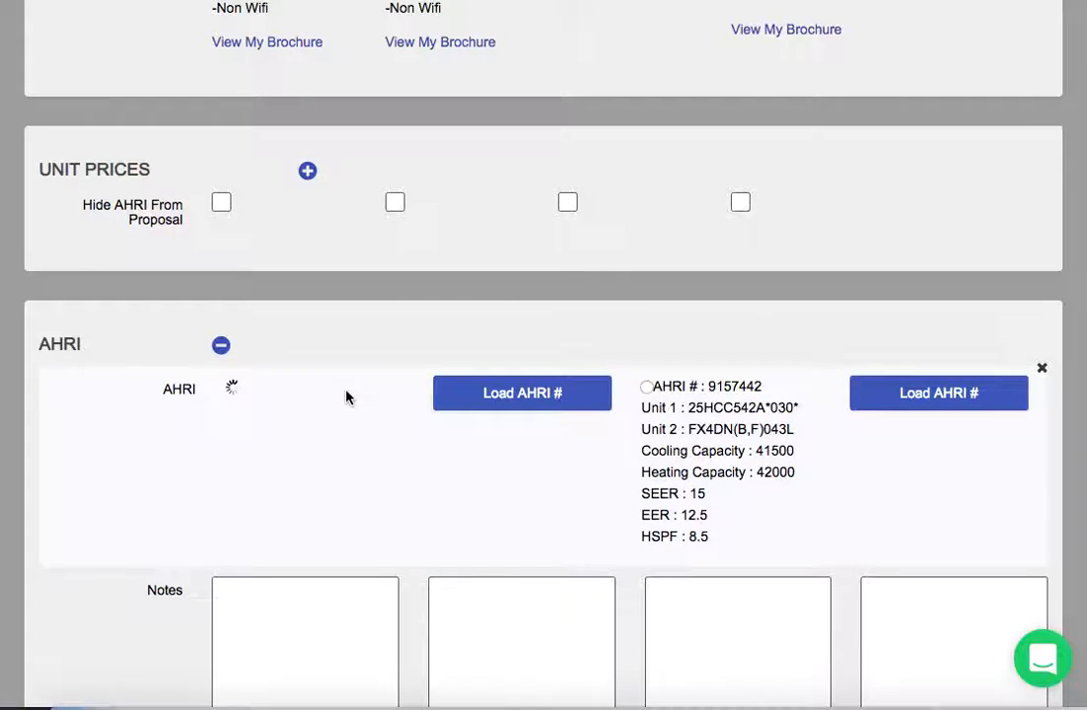
left_click(553, 389)
left_click(936, 392)
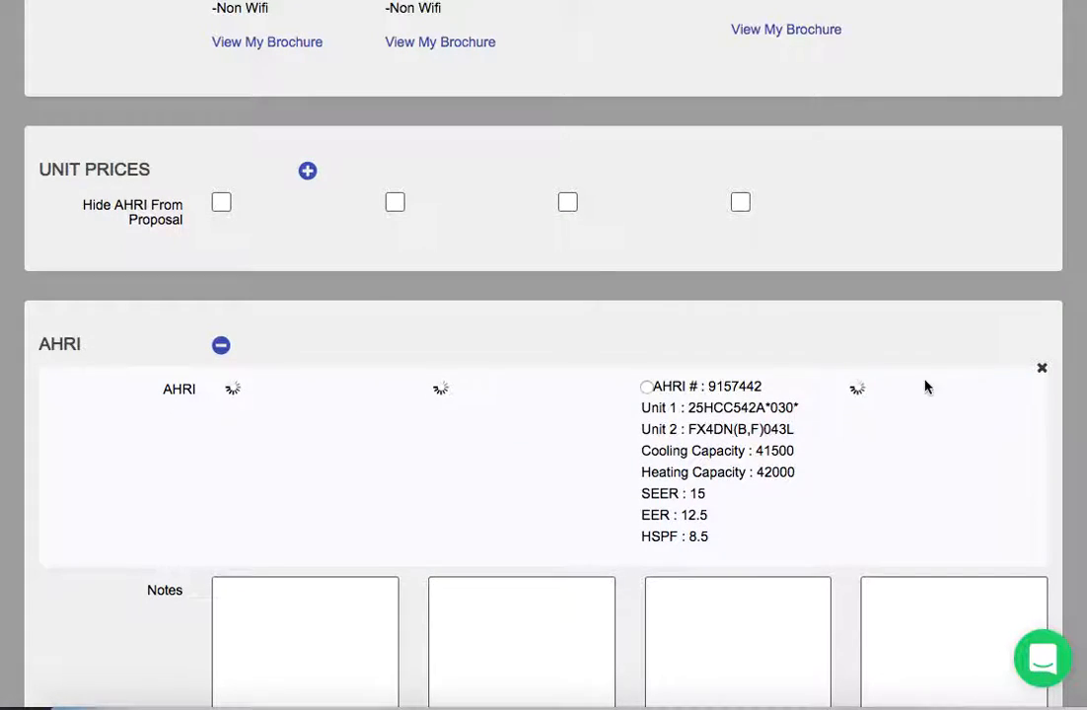
Select AHRI matchups 9157442 for Good, 9892665 for Best, 9892968 for Better and 9661113 for Budget.
left_click(646, 388)
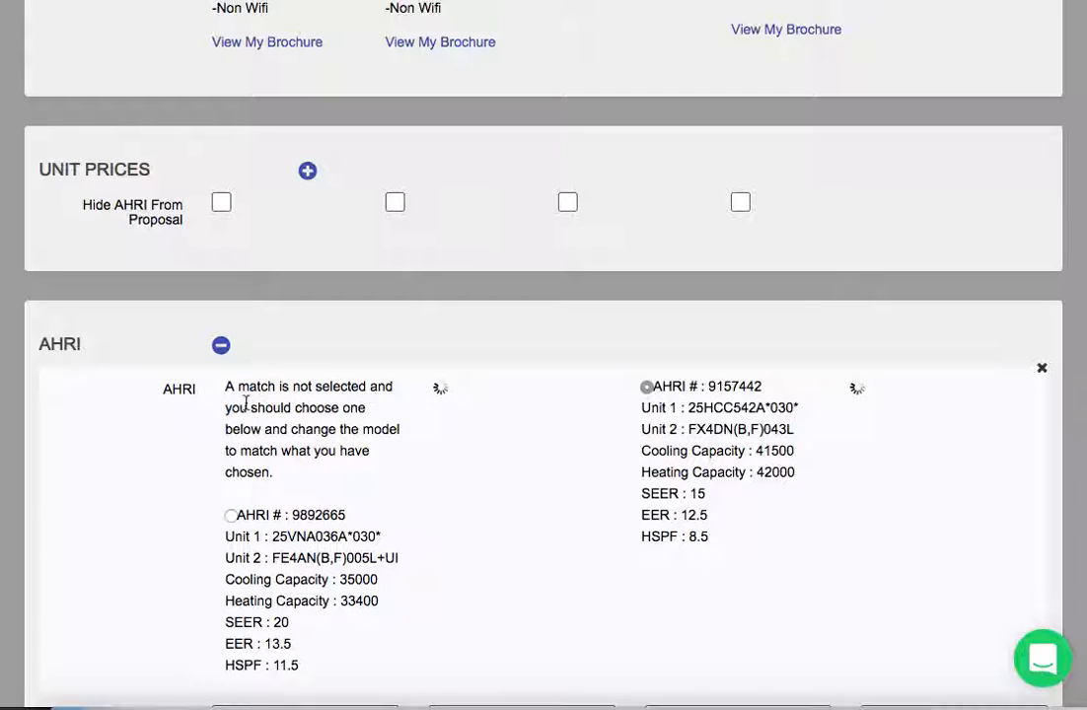
left_click(232, 515)
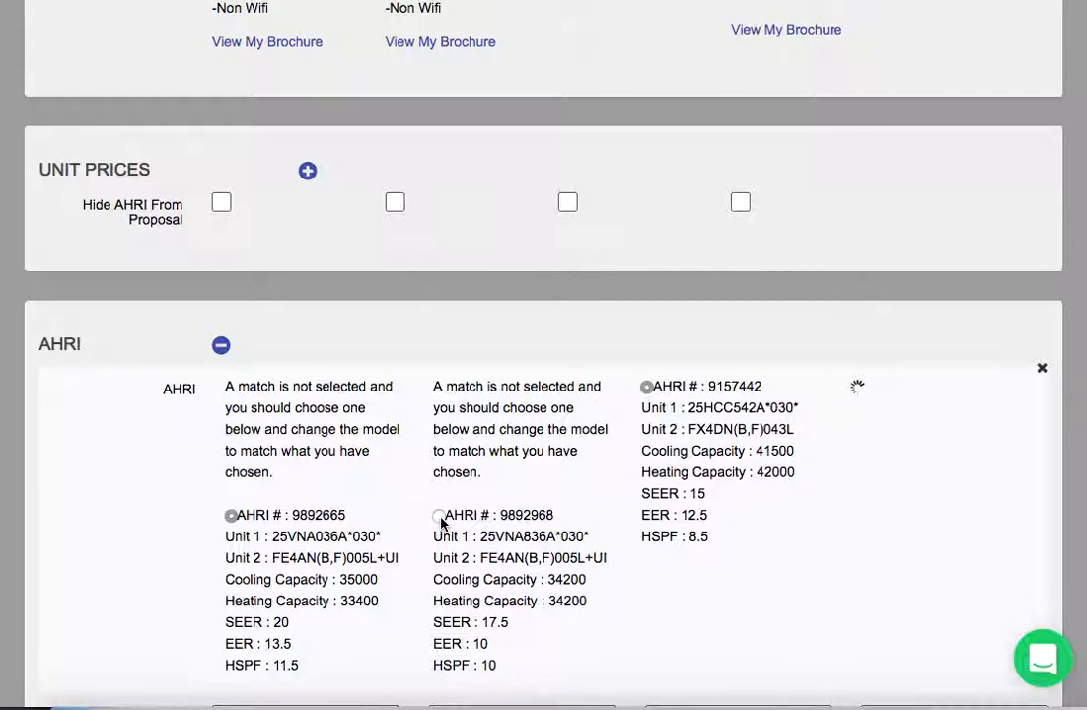
left_click(439, 516)
scroll(837, 613, "down", 3)
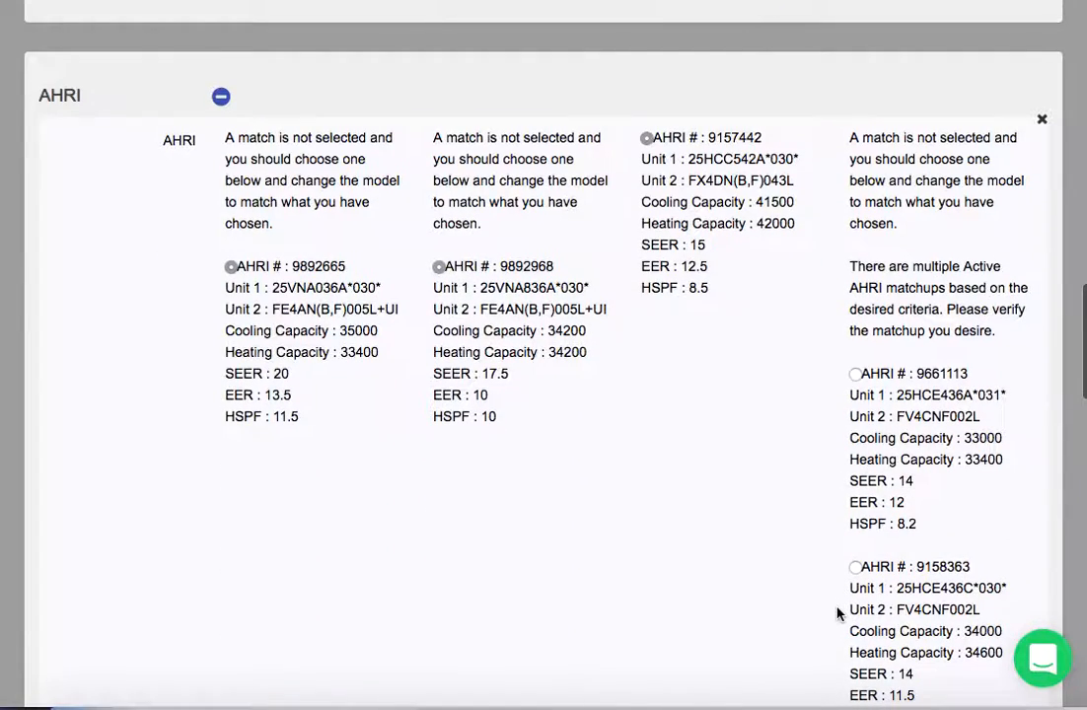
scroll(858, 380, "up", 8)
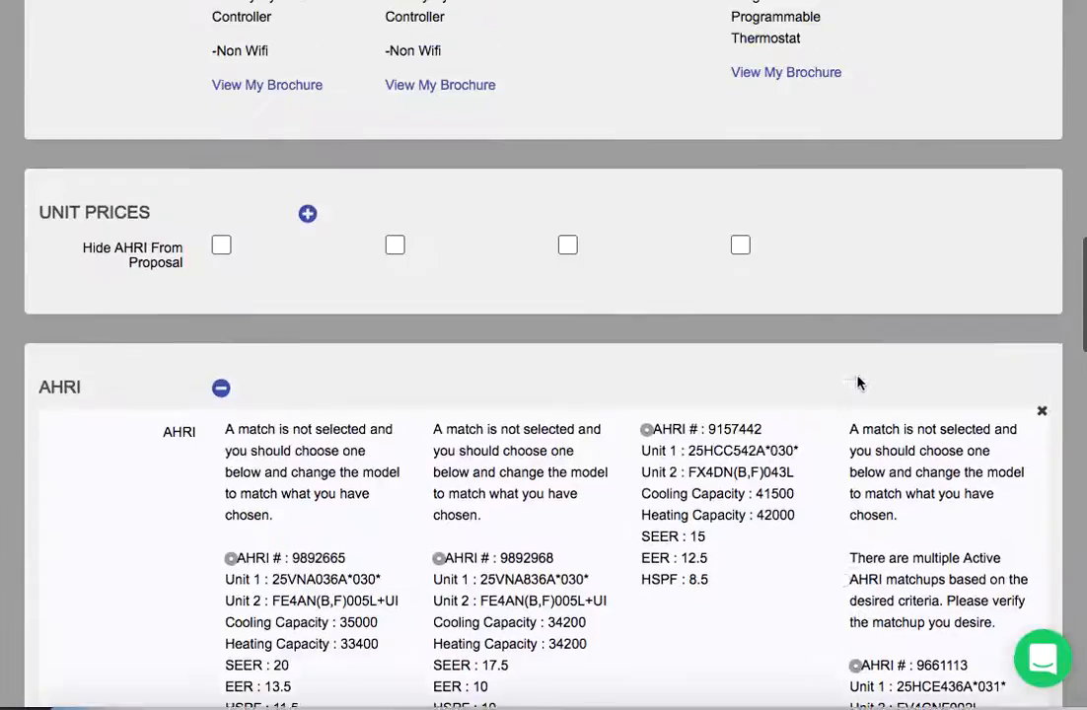
Review the rest of the proposal down to the financing terms and notes, and save it.
scroll(858, 381, "down", 15)
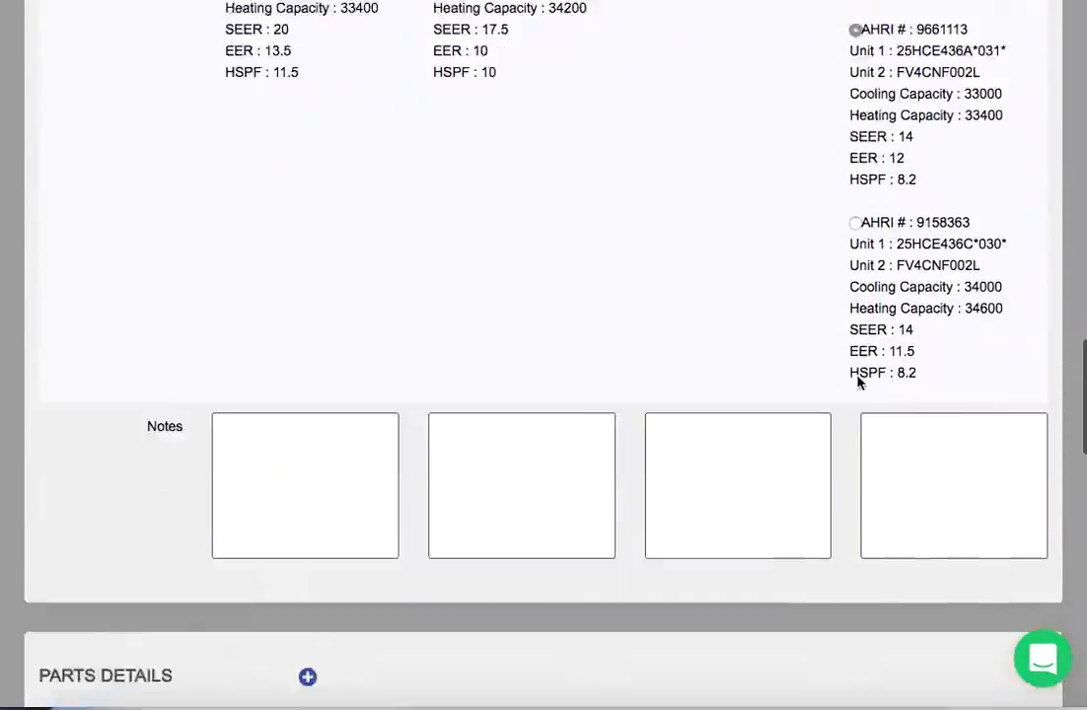
scroll(855, 381, "up", 2)
scroll(856, 380, "down", 10)
scroll(856, 380, "down", 10)
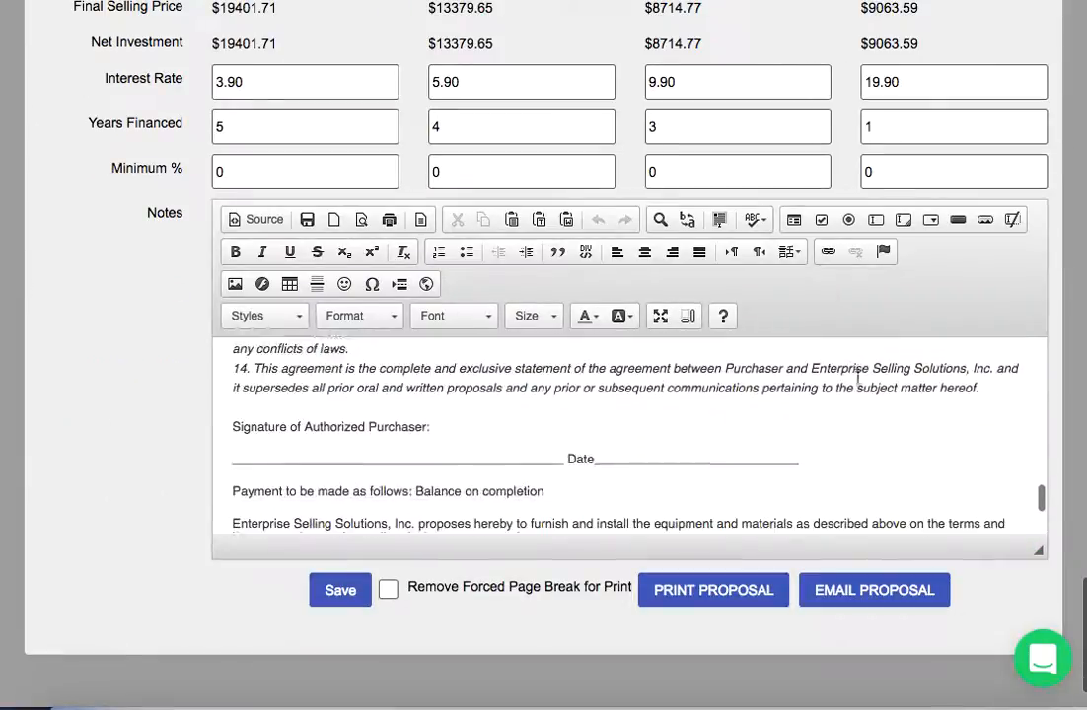
left_click(340, 592)
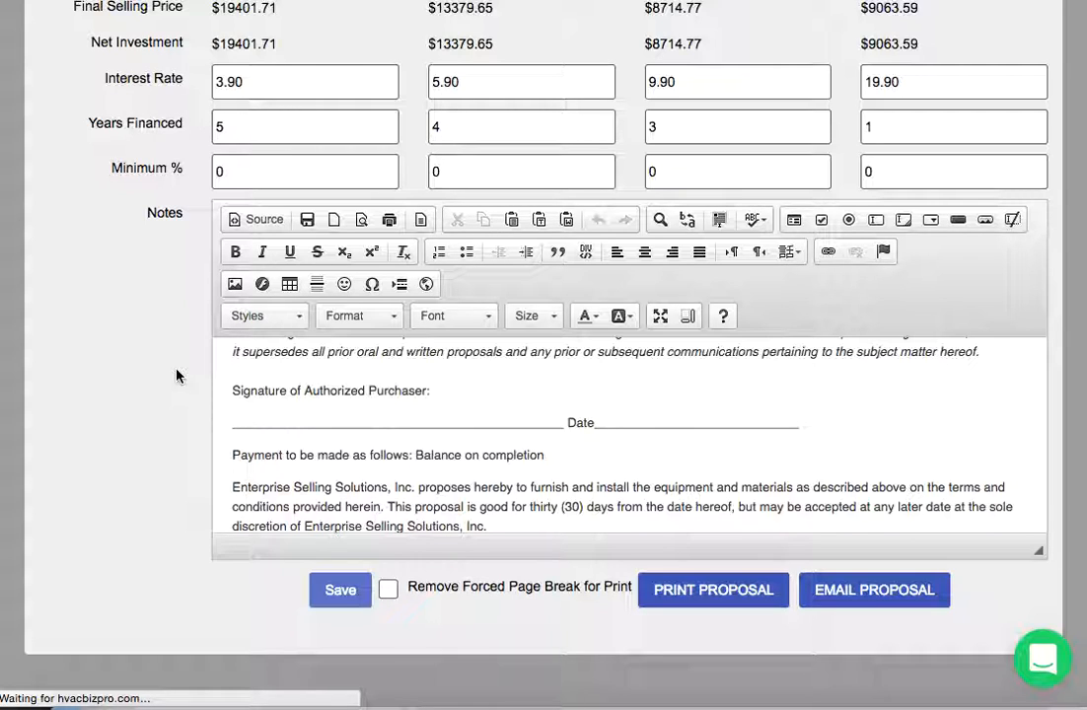
Dismiss the quality category warning and examine the special and common parts listed for each level.
scroll(178, 375, "down", 2)
scroll(179, 376, "down", 5)
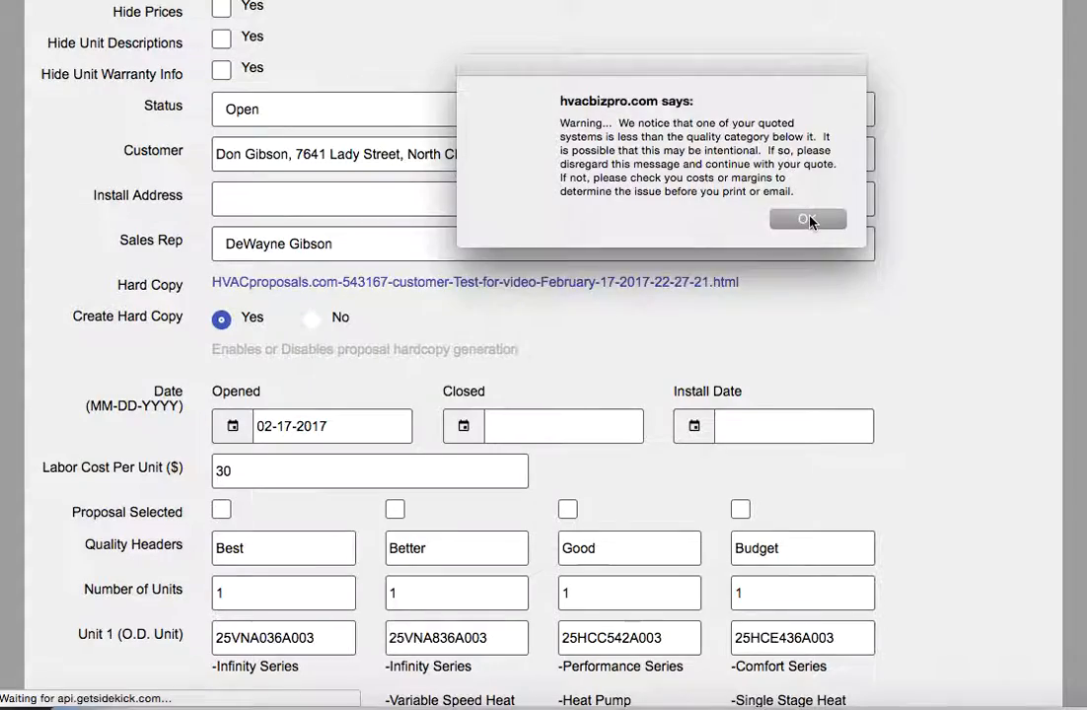
left_click(808, 220)
scroll(112, 544, "down", 10)
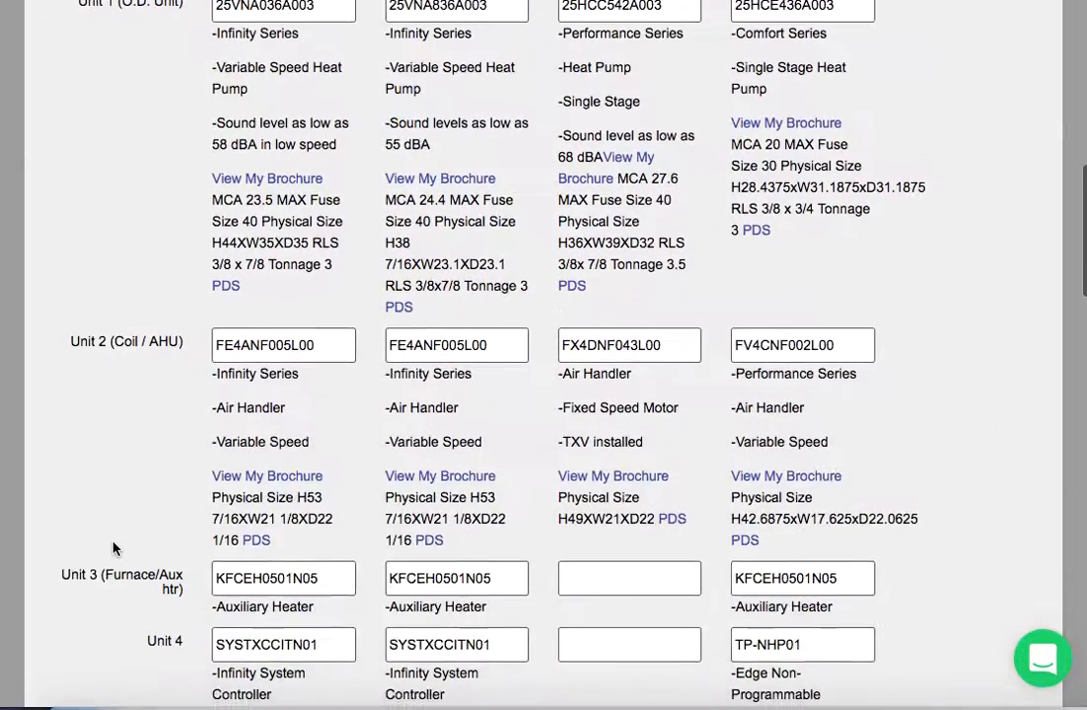
scroll(113, 548, "down", 12)
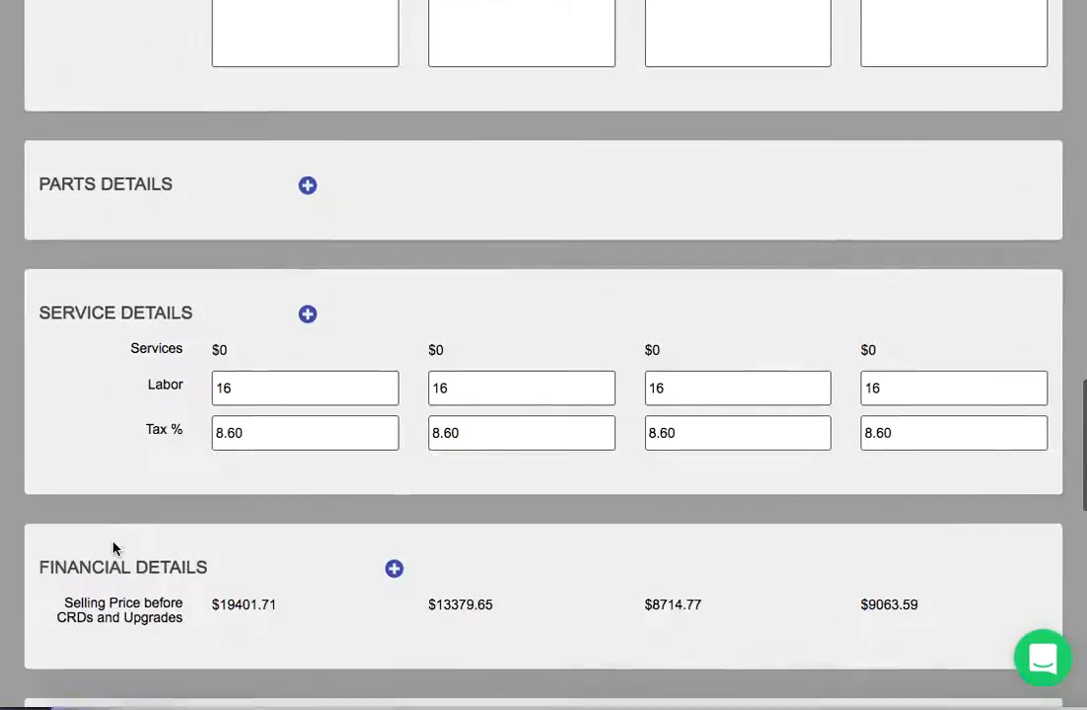
scroll(113, 548, "down", 3)
scroll(112, 548, "up", 2)
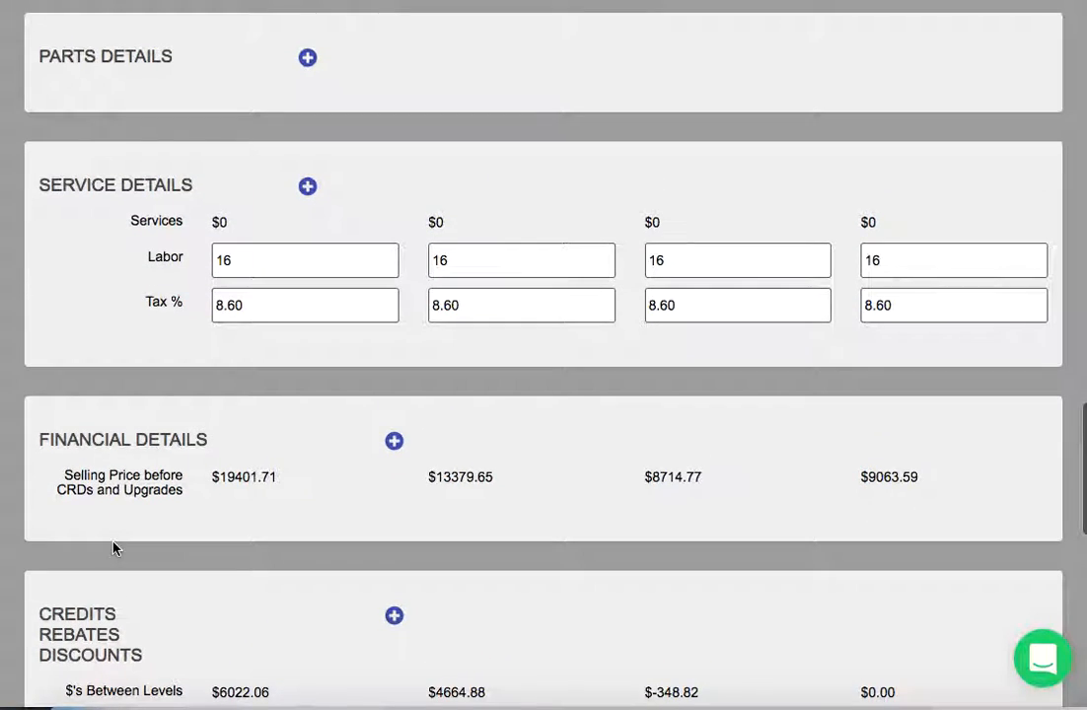
left_click(308, 58)
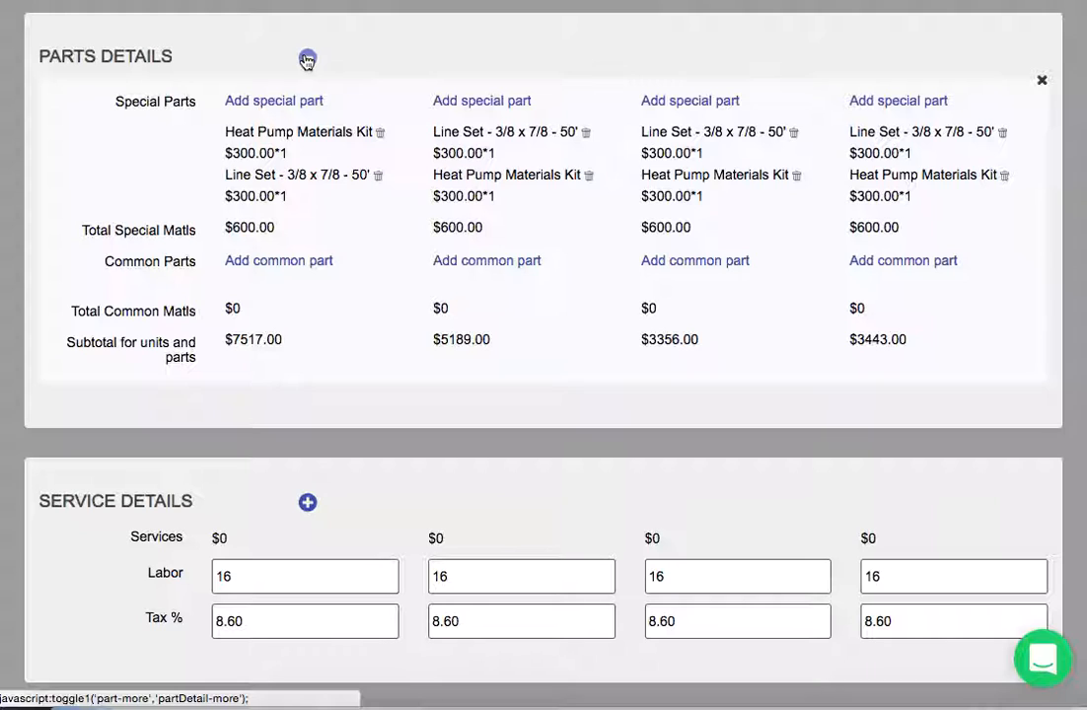
left_click(308, 58)
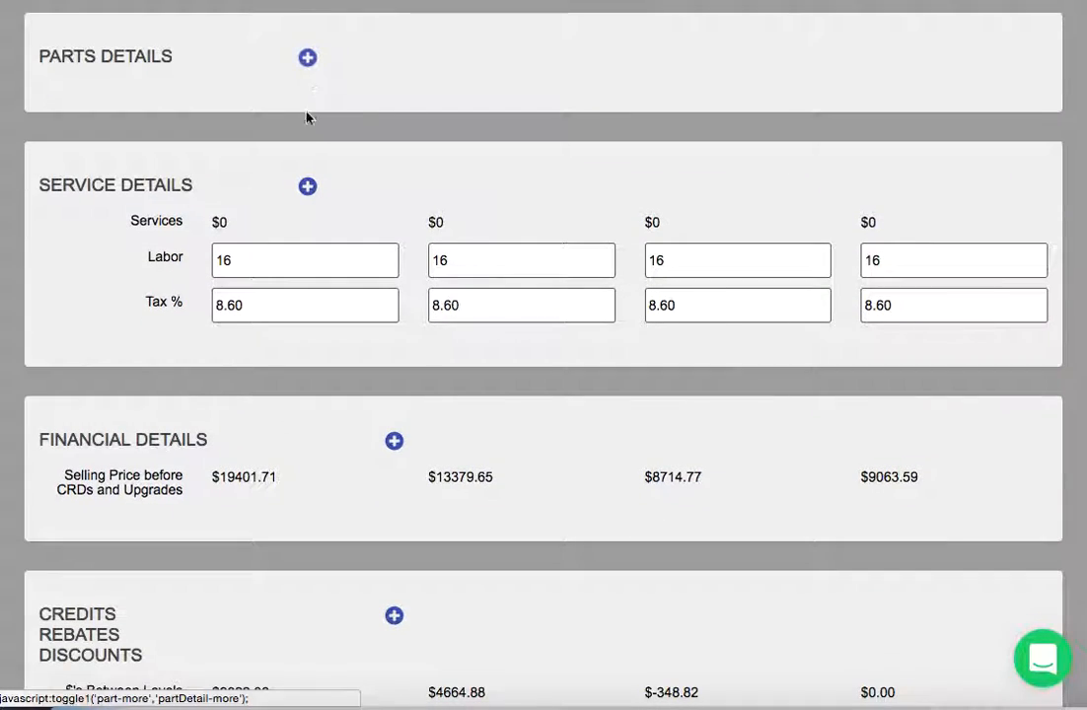
Examine the included services and the financial details, including margins, commissions and buydown rates, for each level.
left_click(307, 188)
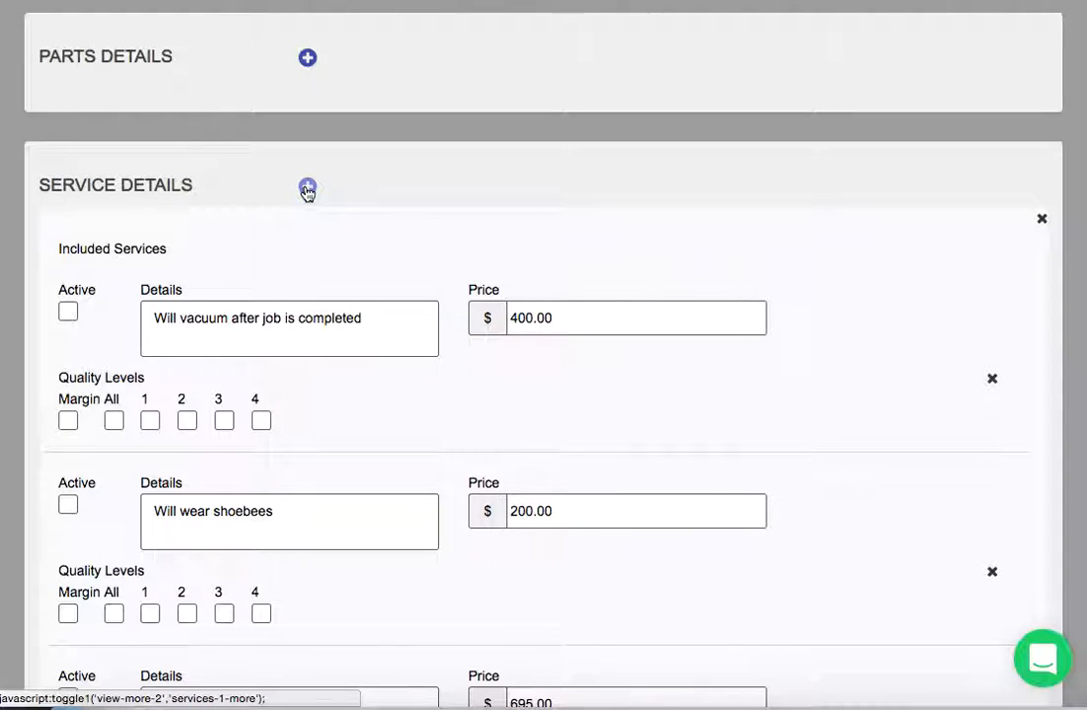
left_click(307, 187)
scroll(305, 191, "down", 3)
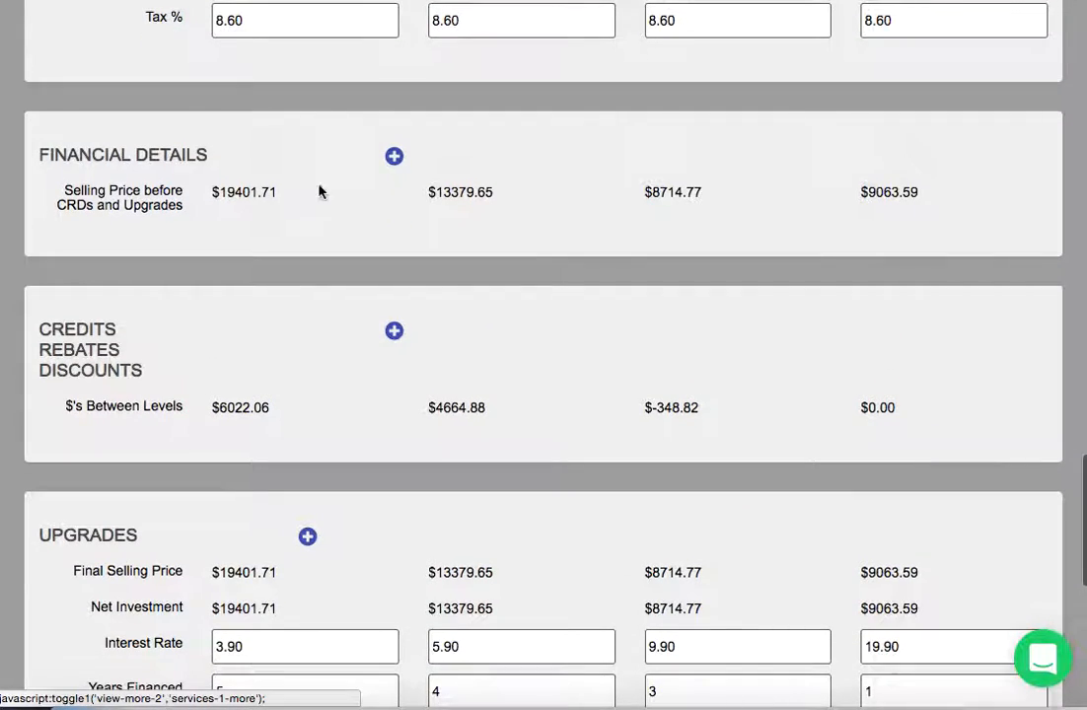
left_click(394, 159)
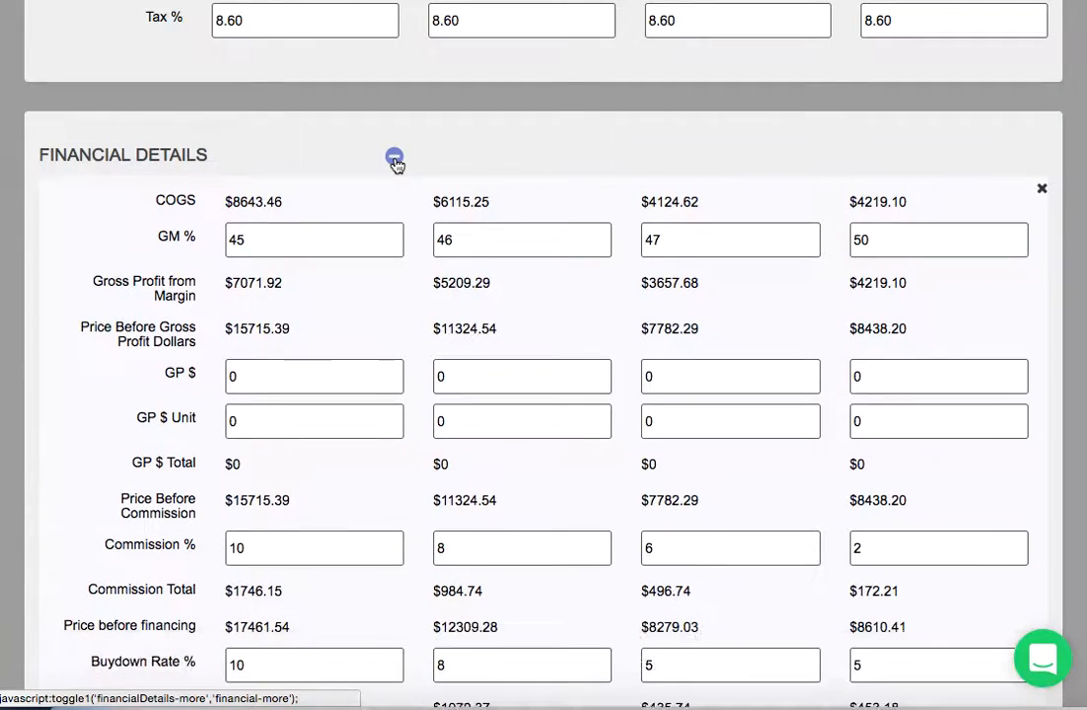
scroll(138, 389, "down", 3)
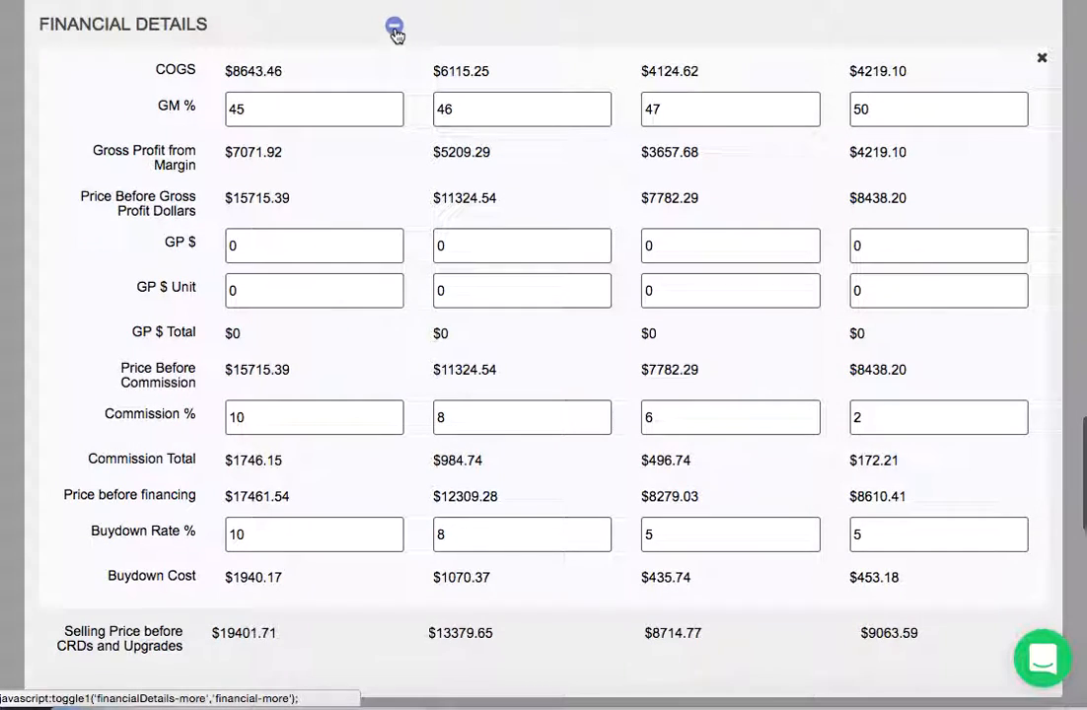
left_click(395, 28)
Activate the CARRIER COOL CASH rebate of $1100.00 for quality level 1 in the credits, rebates and discounts.
left_click(394, 201)
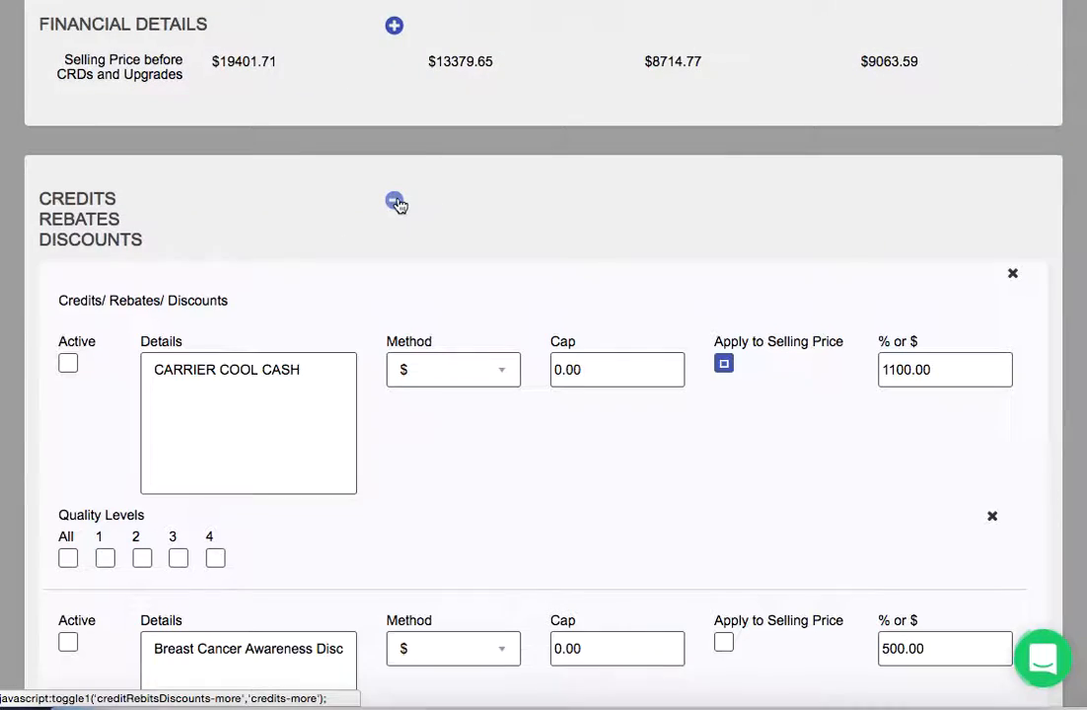
scroll(118, 424, "down", 3)
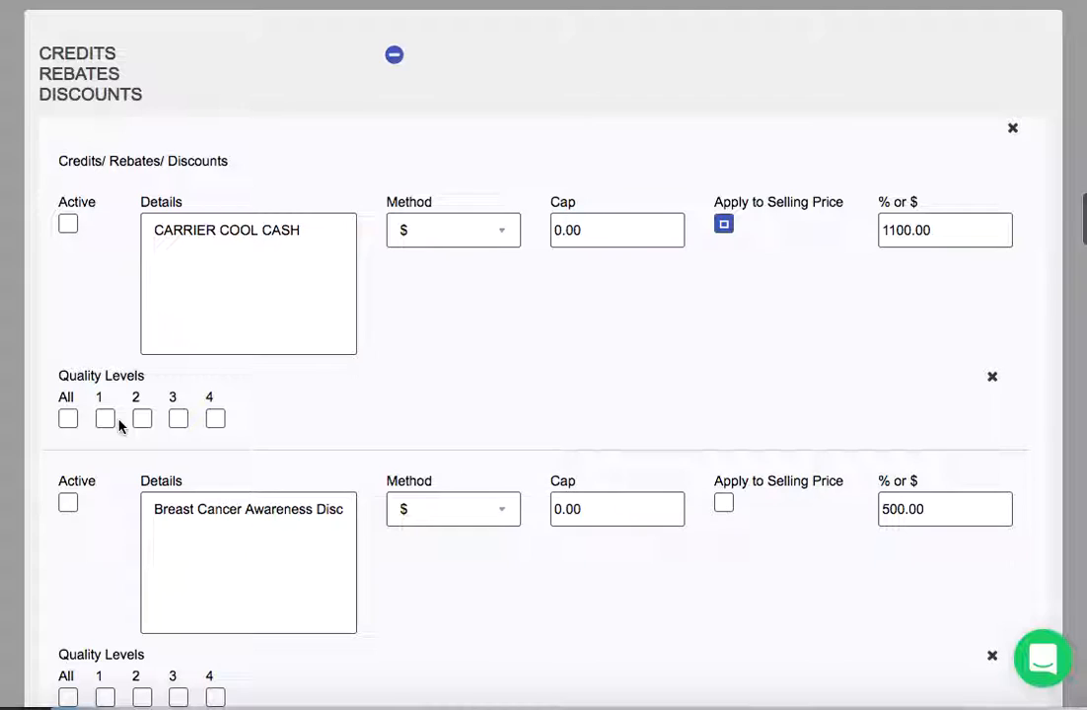
left_click(68, 226)
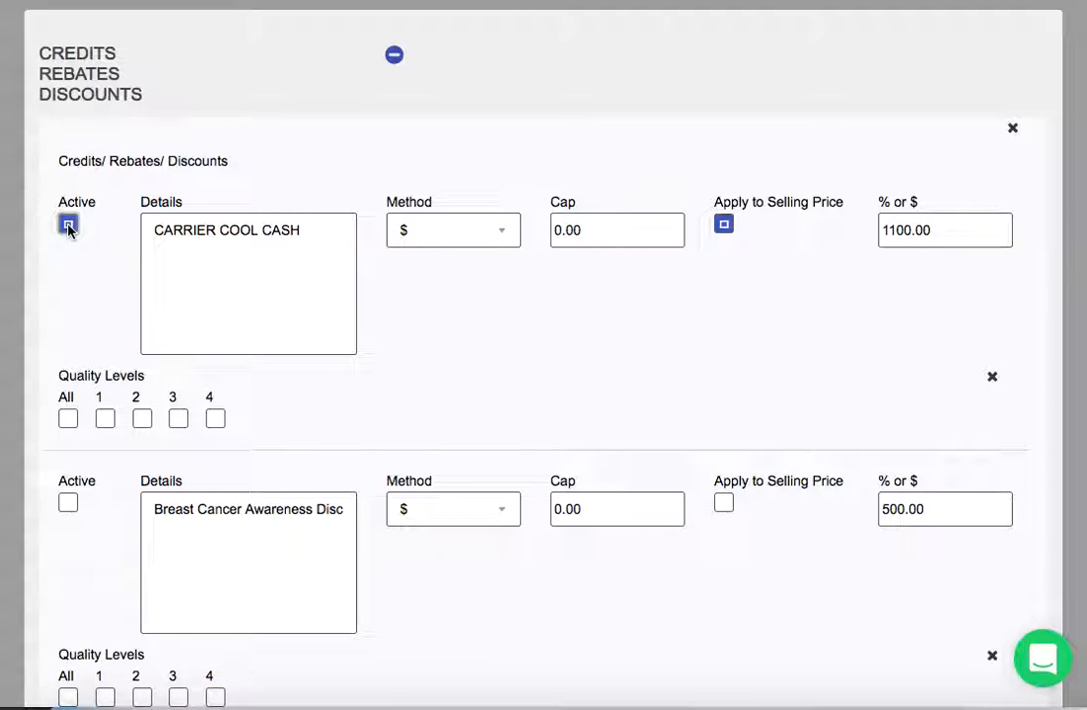
left_click(106, 419)
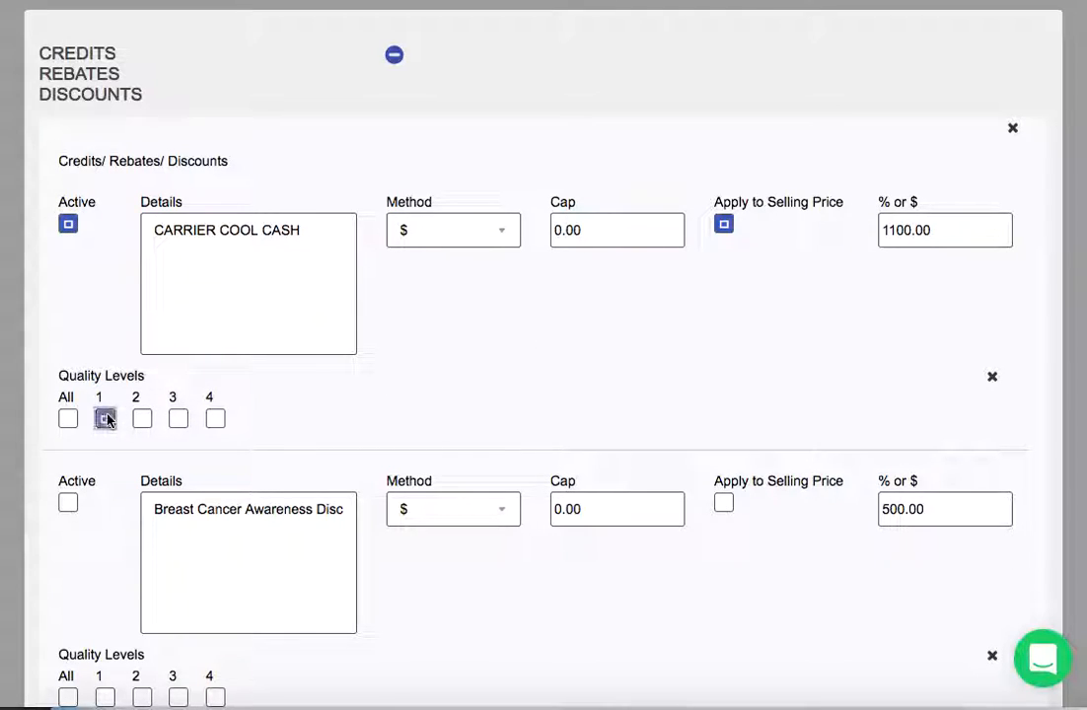
Activate the 3.00% Discount for Cash with the 500.00 cap for all quality levels.
scroll(105, 419, "down", 10)
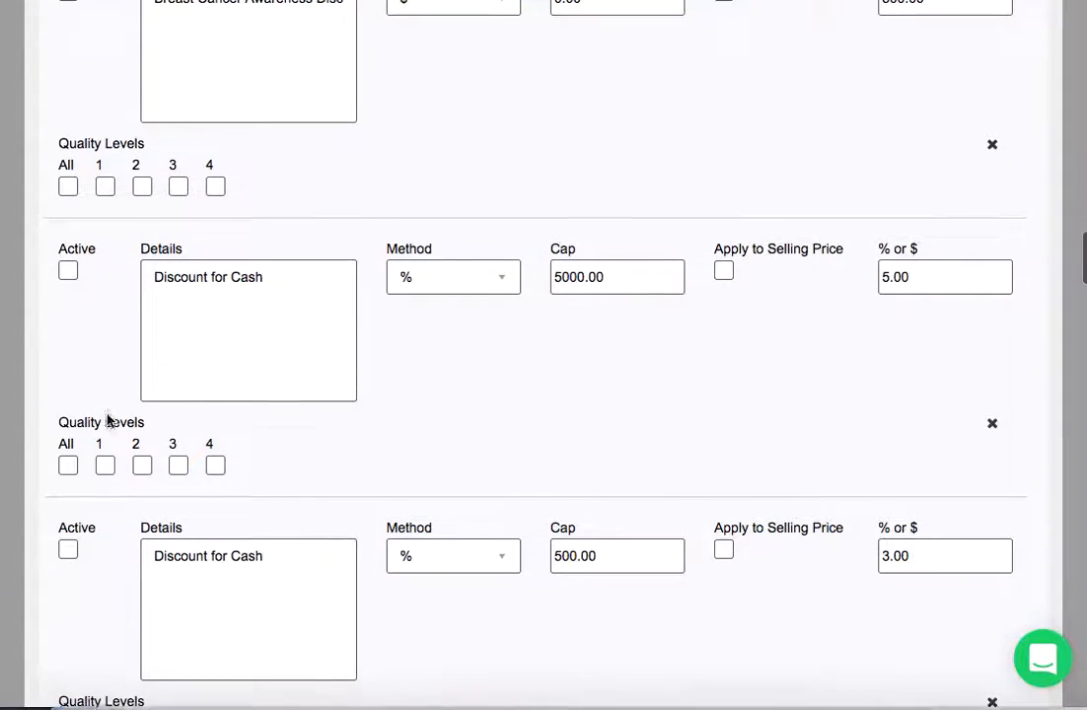
scroll(108, 415, "down", 1)
left_click(67, 383)
left_click(67, 577)
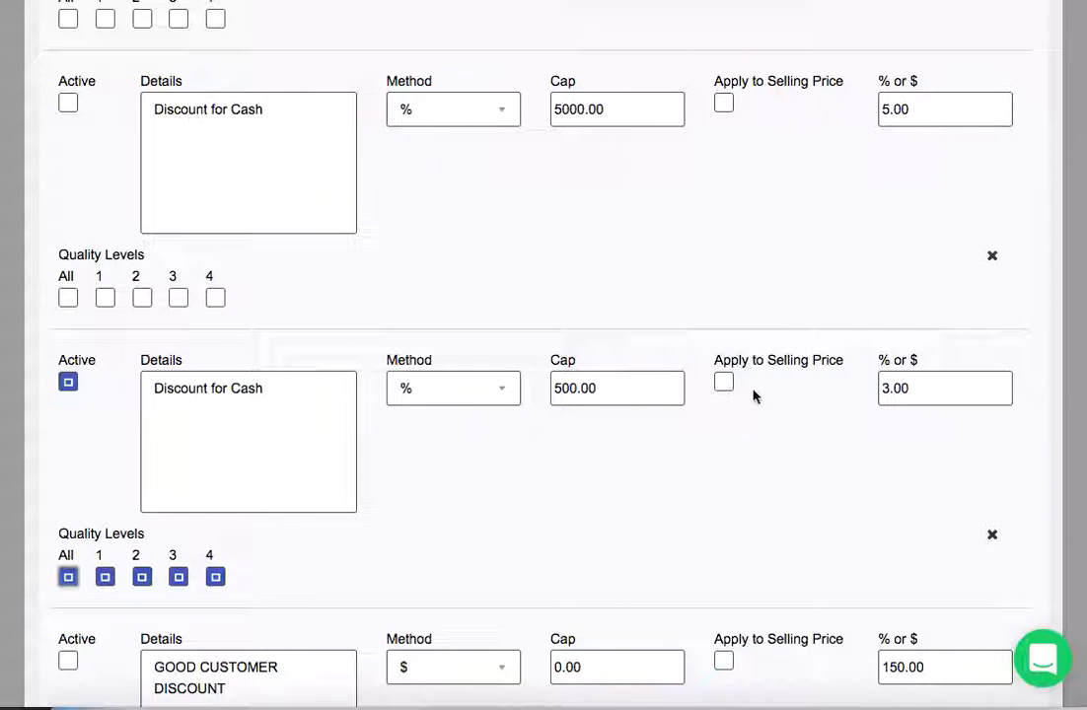
Expand the upgrades and activate the 1200.00 Air Purifier for all quality levels.
scroll(368, 488, "down", 20)
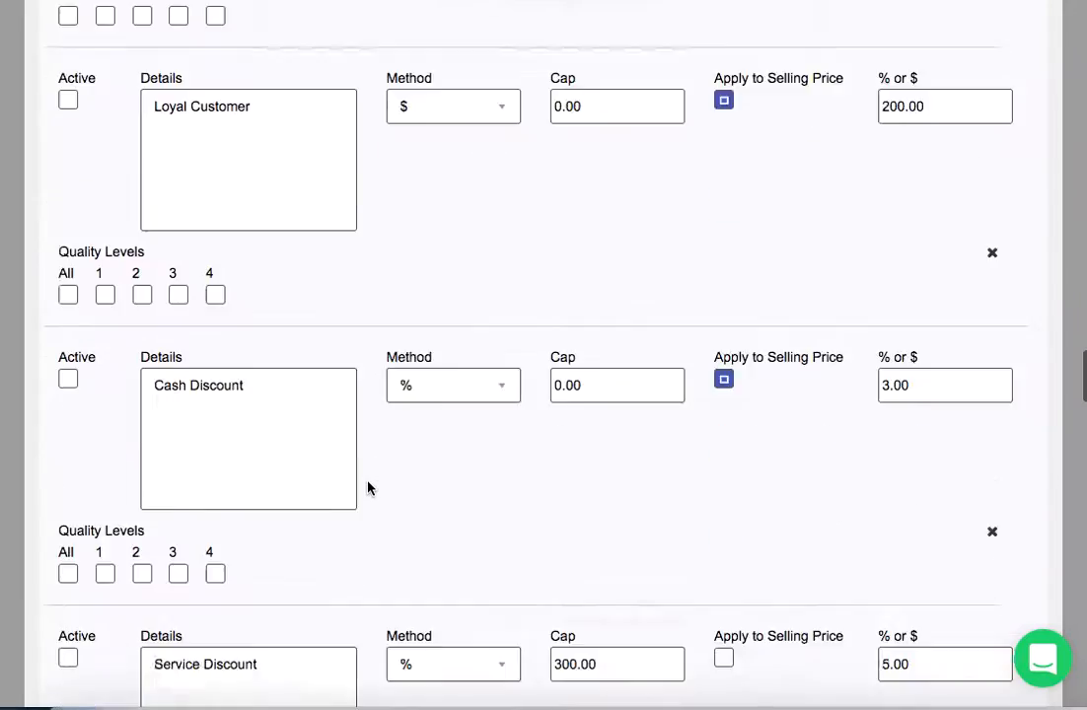
scroll(368, 488, "down", 10)
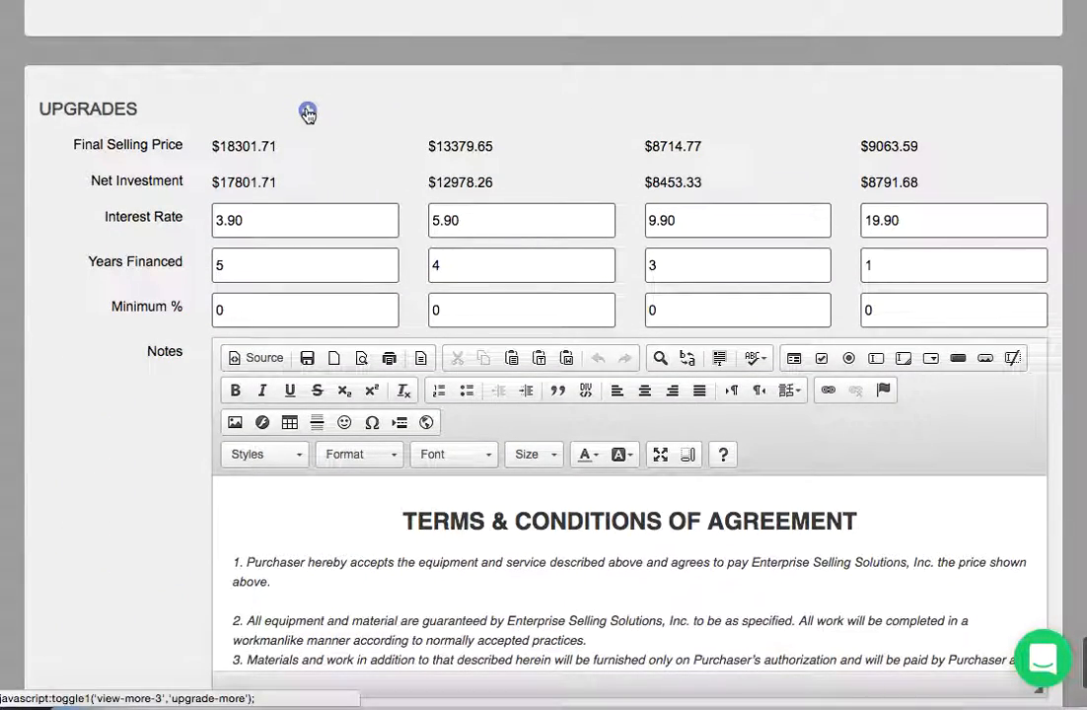
left_click(308, 111)
scroll(240, 448, "down", 1)
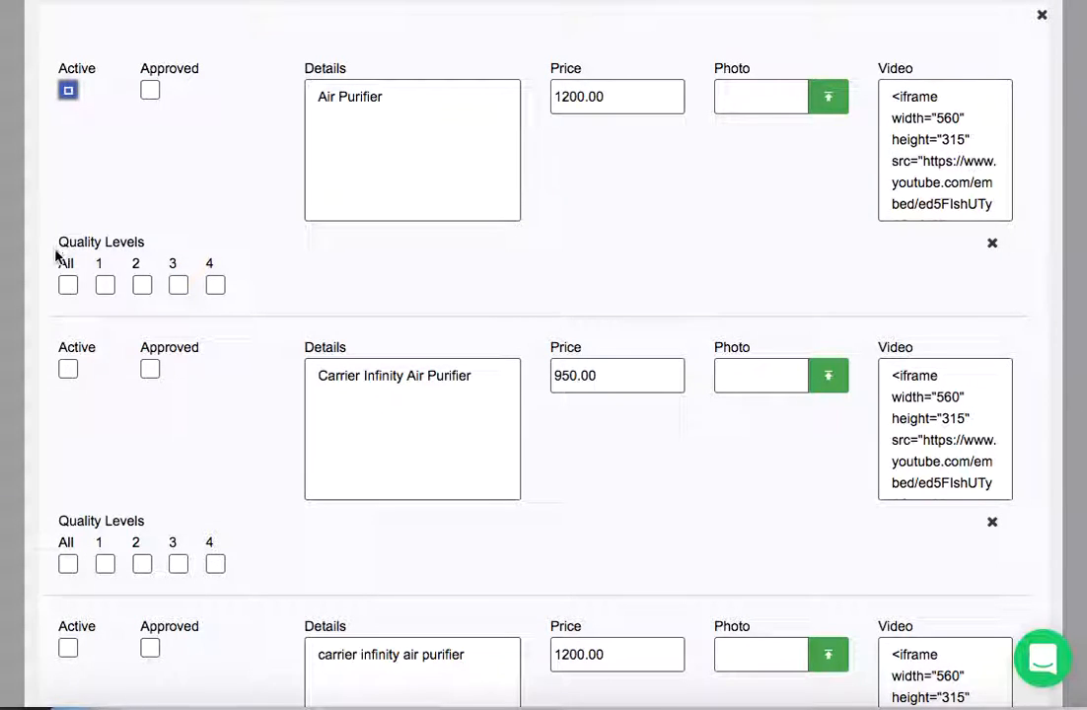
left_click(67, 286)
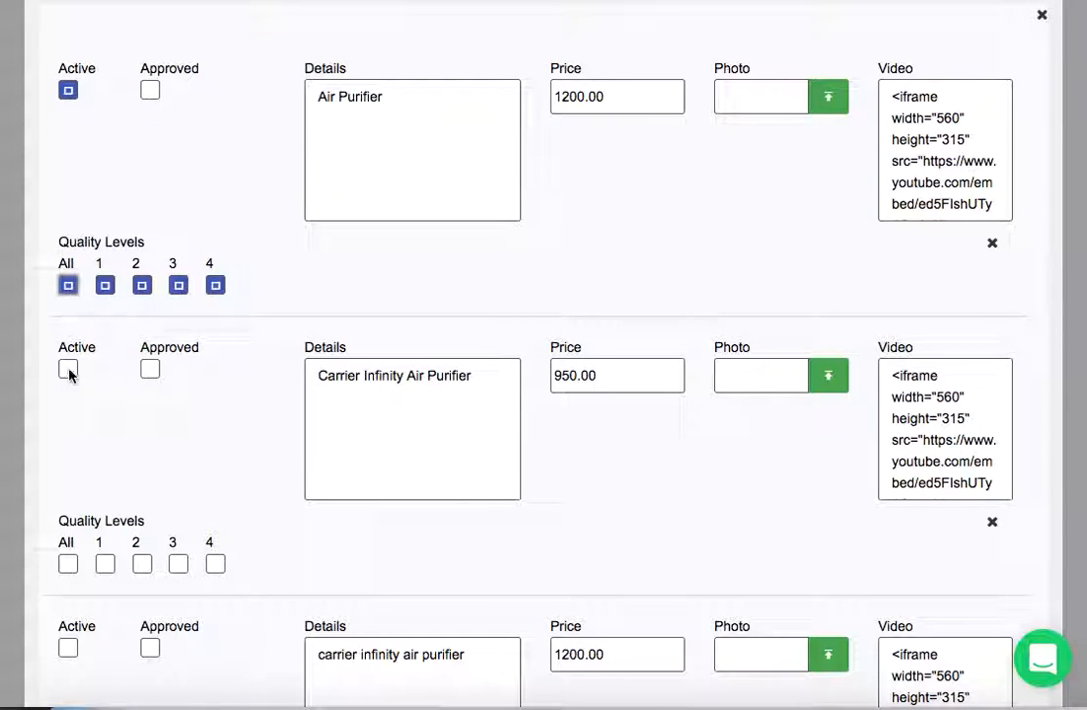
Activate the 900.00 upgrade that kills mold and bacteria on the indoor coils for all quality levels.
scroll(322, 526, "down", 5)
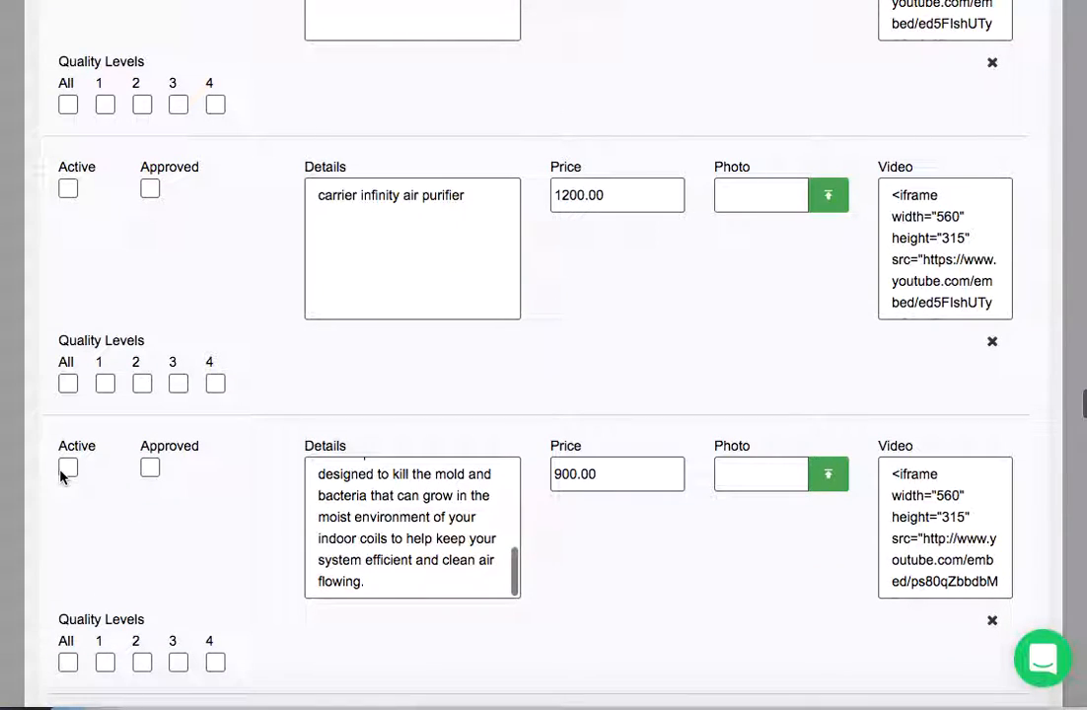
left_click(63, 476)
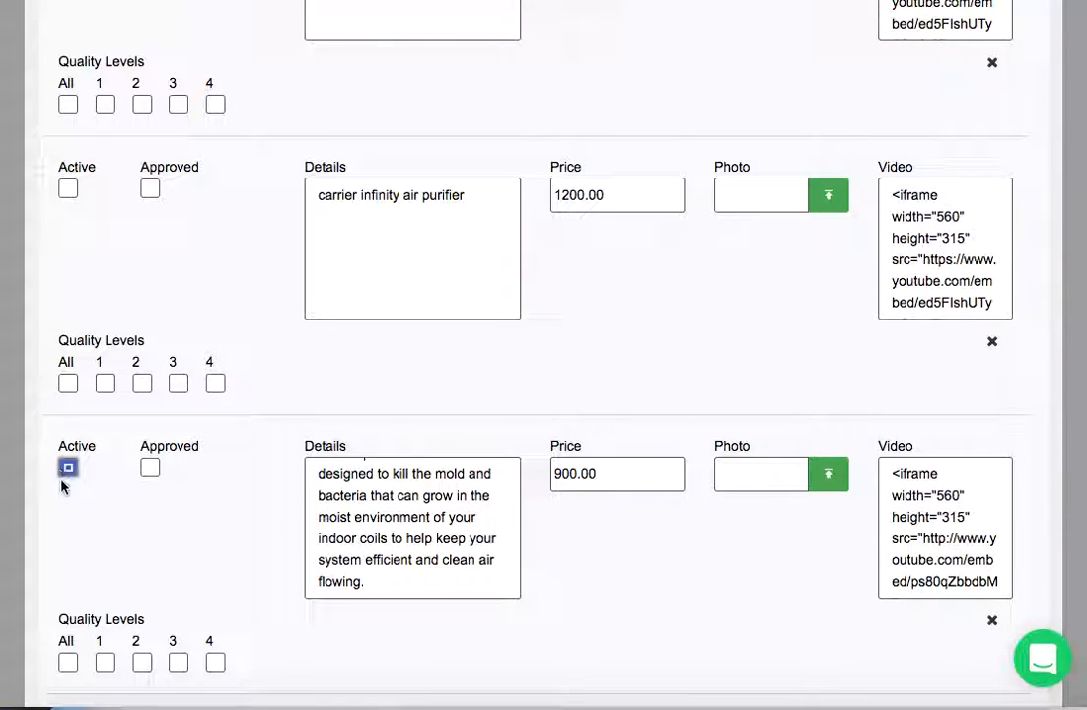
left_click(67, 663)
Save the proposal with its discounts and upgrades, and dismiss the quality category warning.
scroll(309, 653, "down", 4)
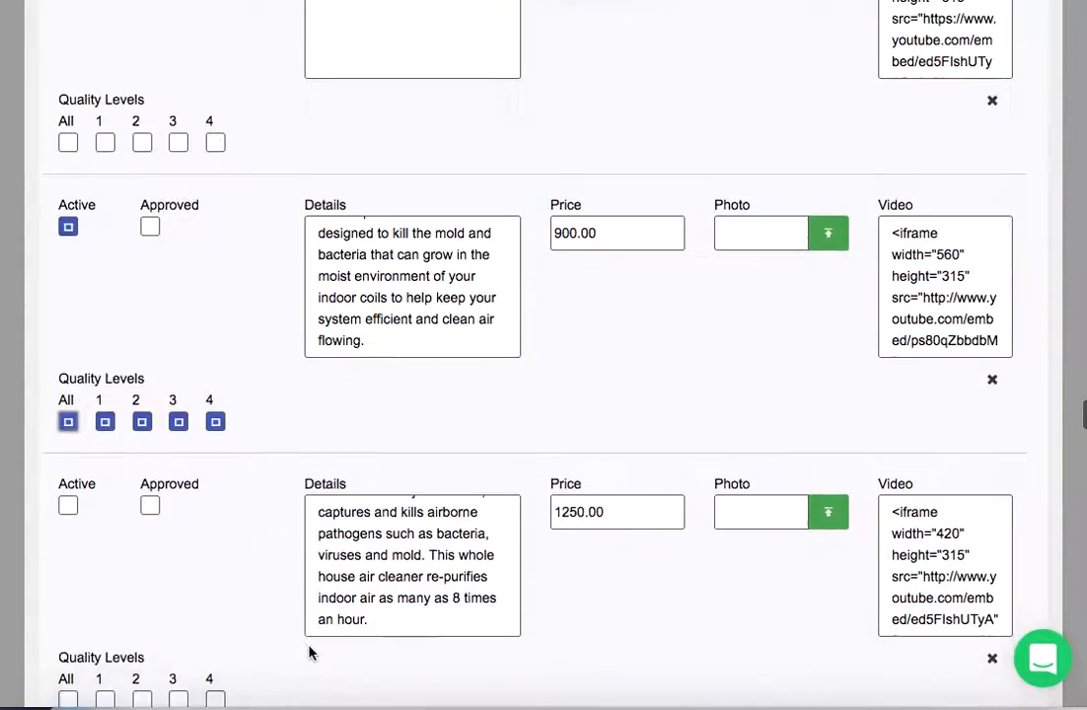
scroll(244, 642, "down", 20)
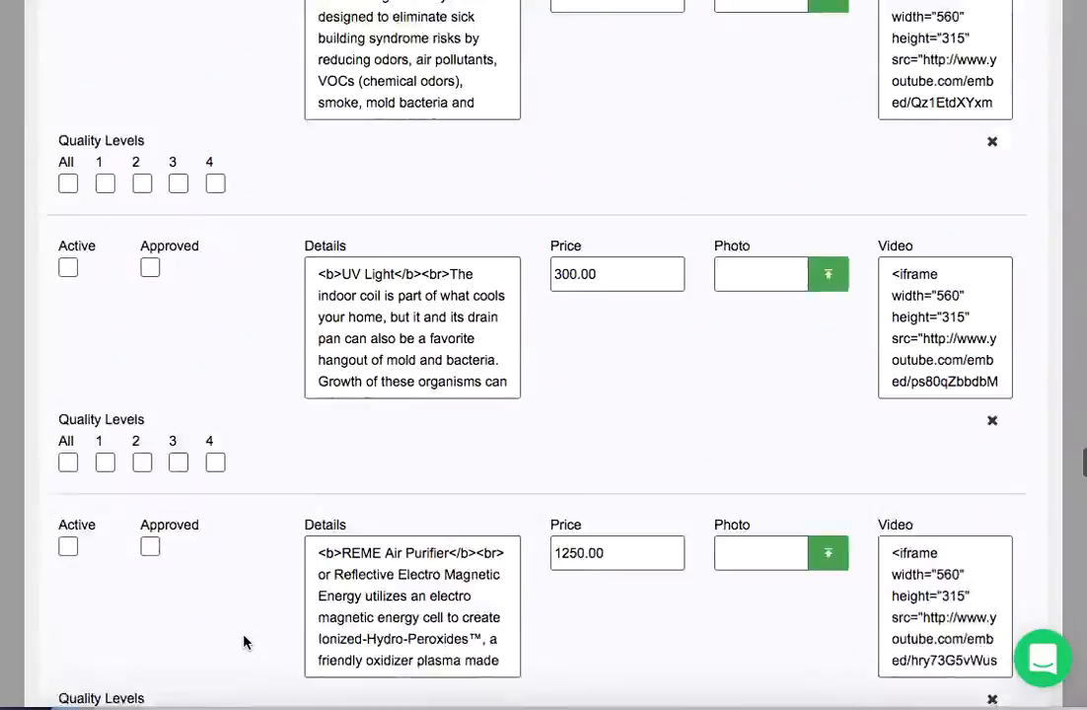
scroll(245, 642, "down", 20)
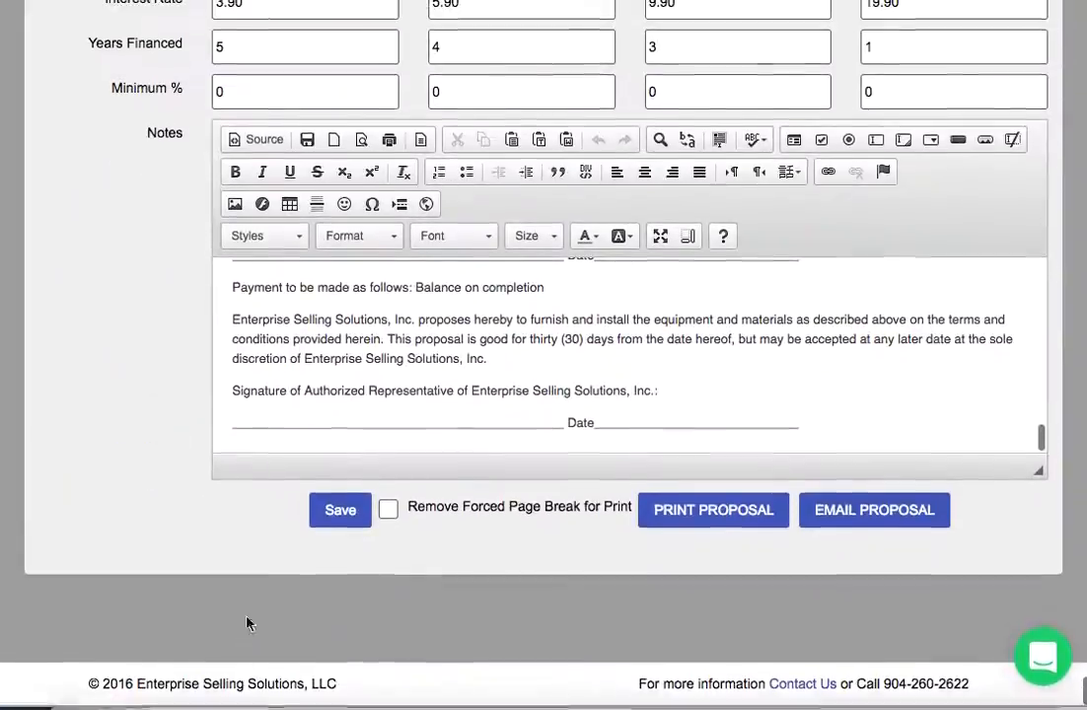
left_click(333, 513)
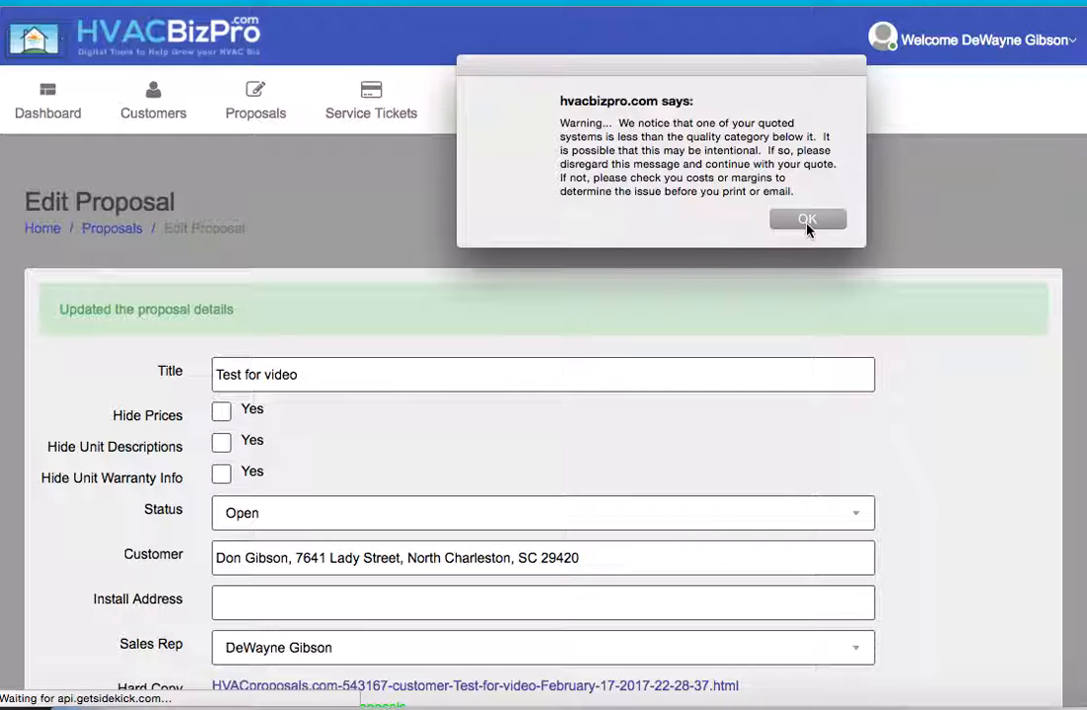
left_click(807, 219)
Open the proposal's latest hard copy and examine the pricing, incentives and AHRI matchups of all four levels.
scroll(143, 473, "down", 3)
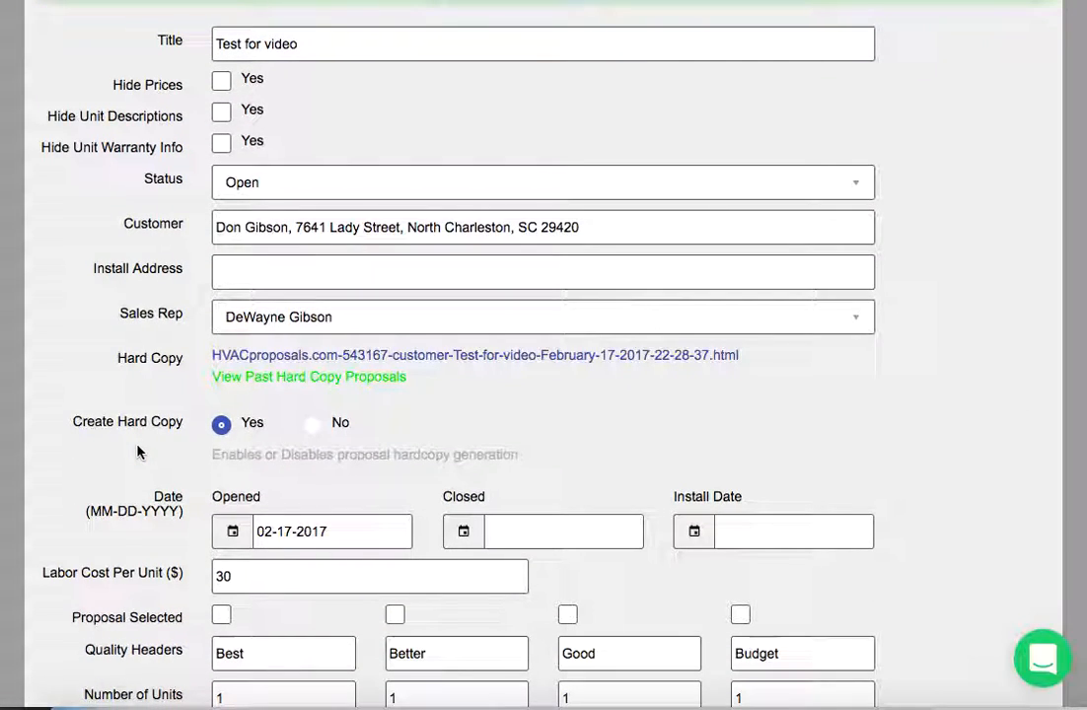
left_click(575, 357)
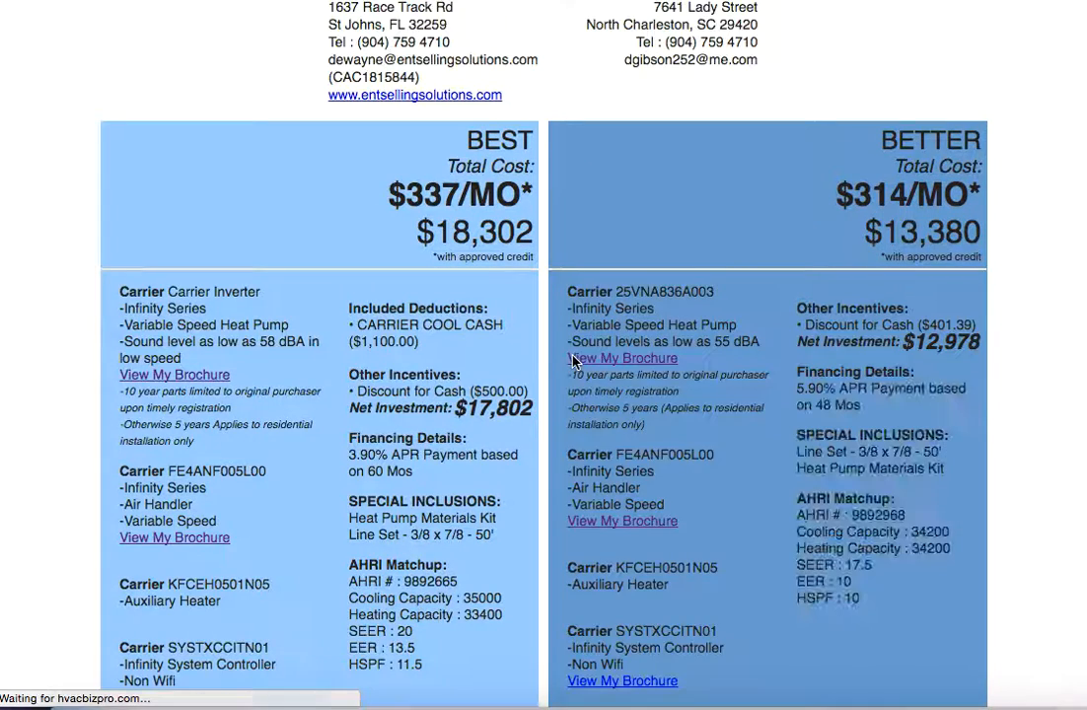
scroll(575, 361, "down", 2)
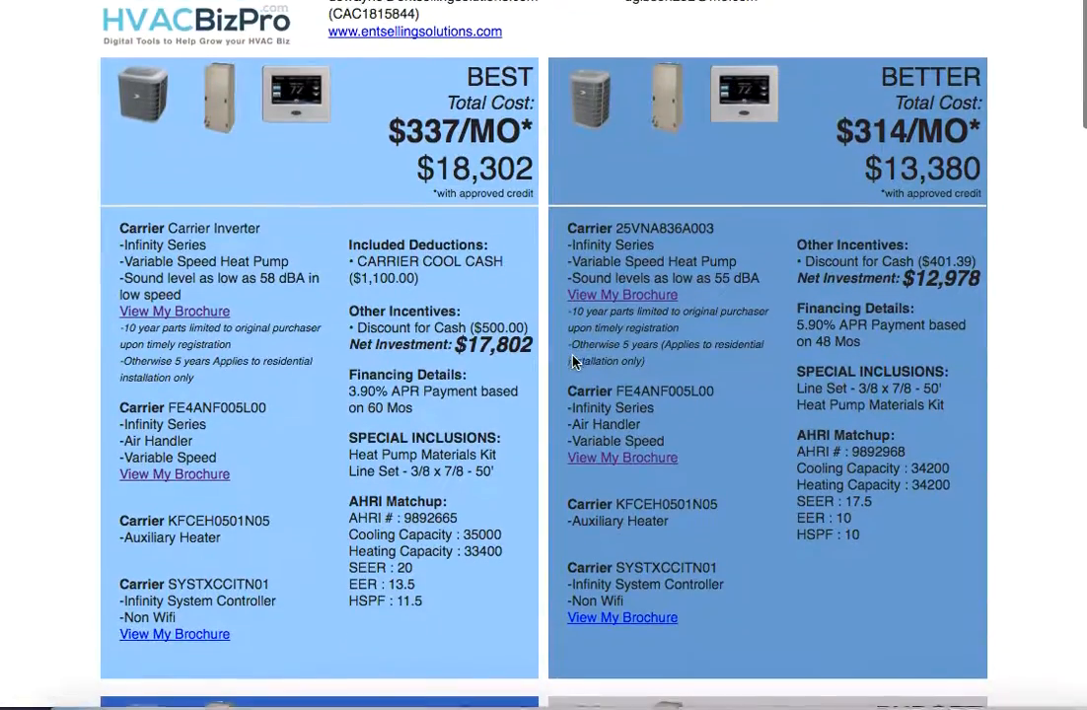
scroll(575, 363, "down", 7)
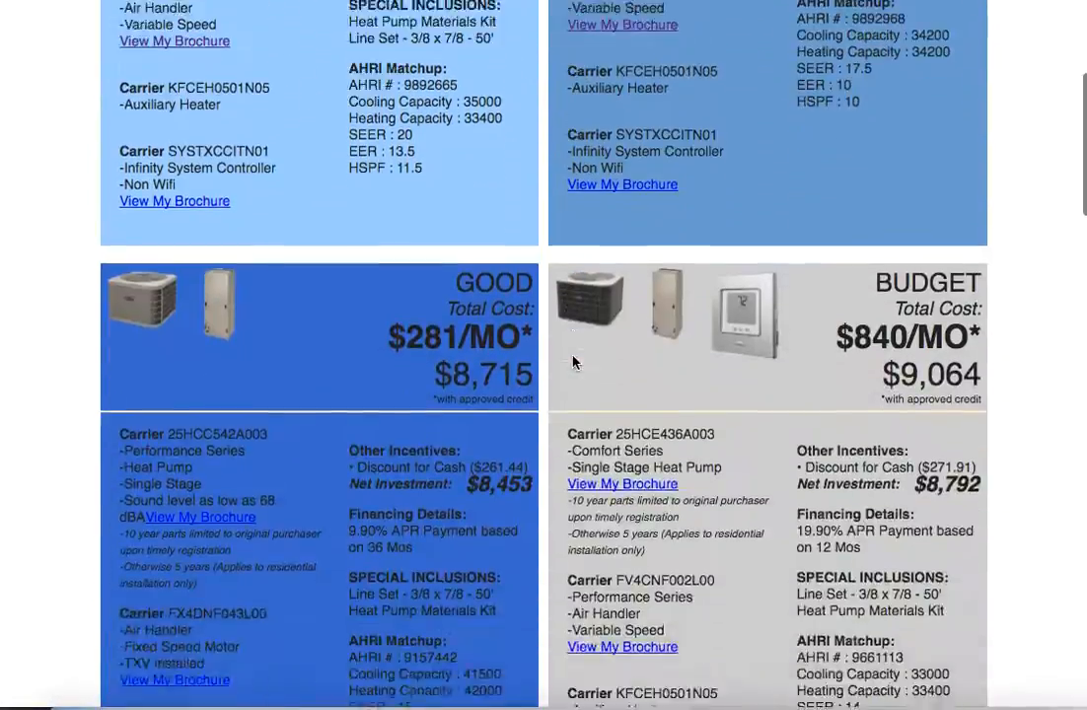
scroll(575, 363, "up", 2)
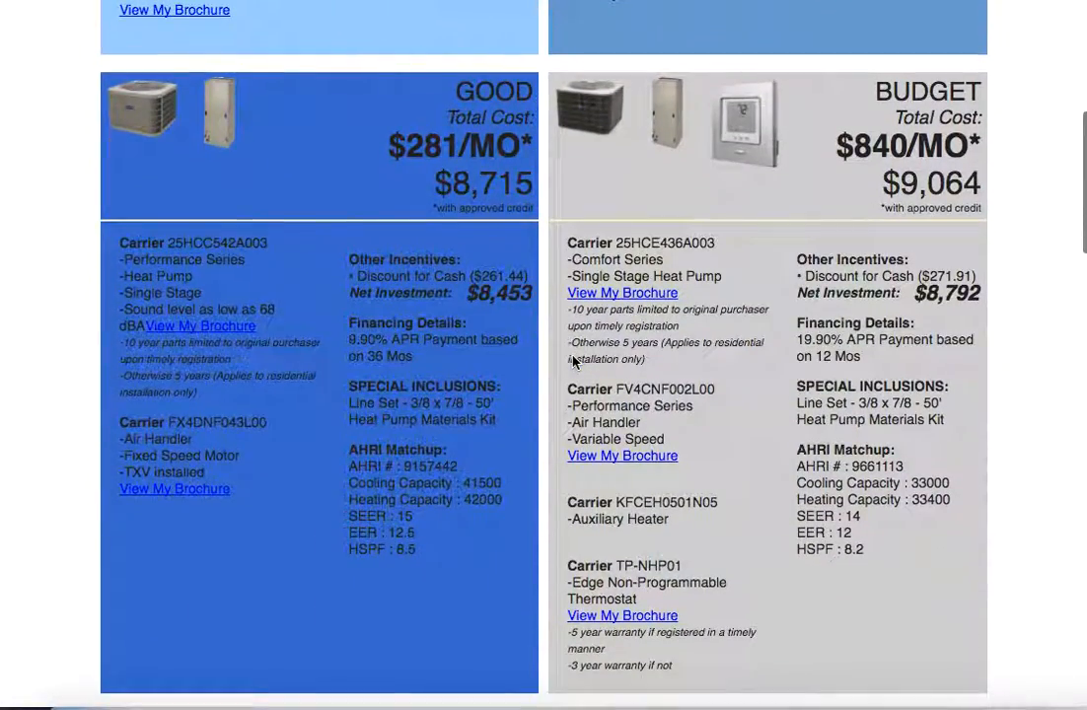
scroll(575, 363, "up", 3)
scroll(575, 363, "up", 10)
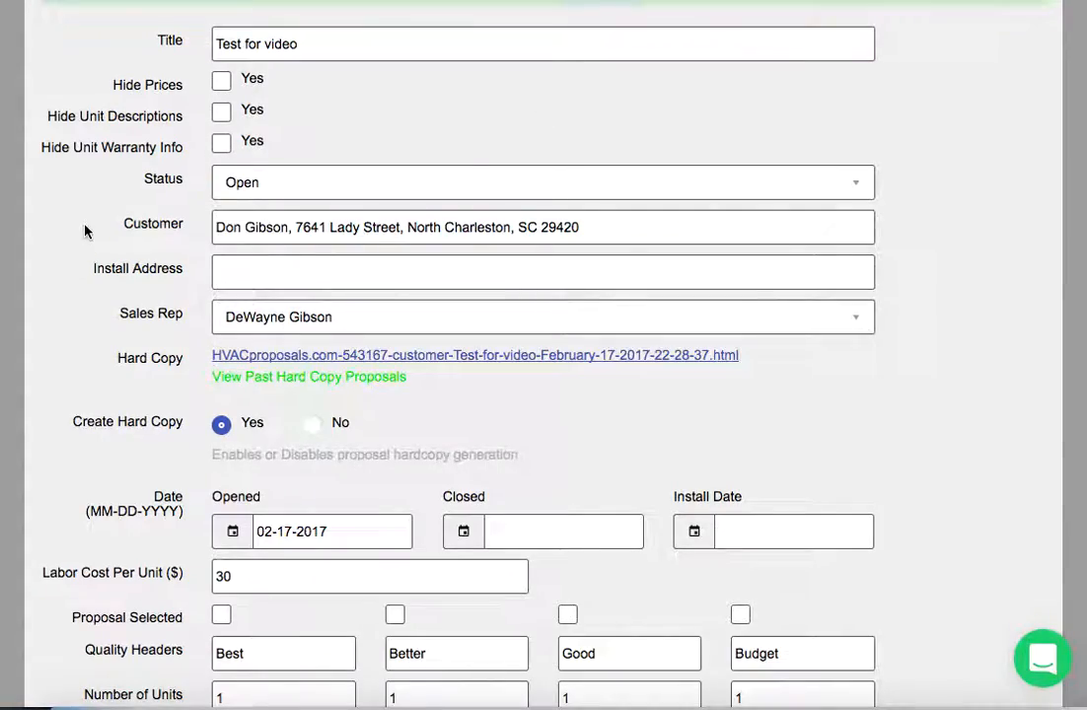
Leave the proposal's edit page for the list of proposals, confirming the departure.
scroll(79, 230, "up", 6)
left_click(255, 107)
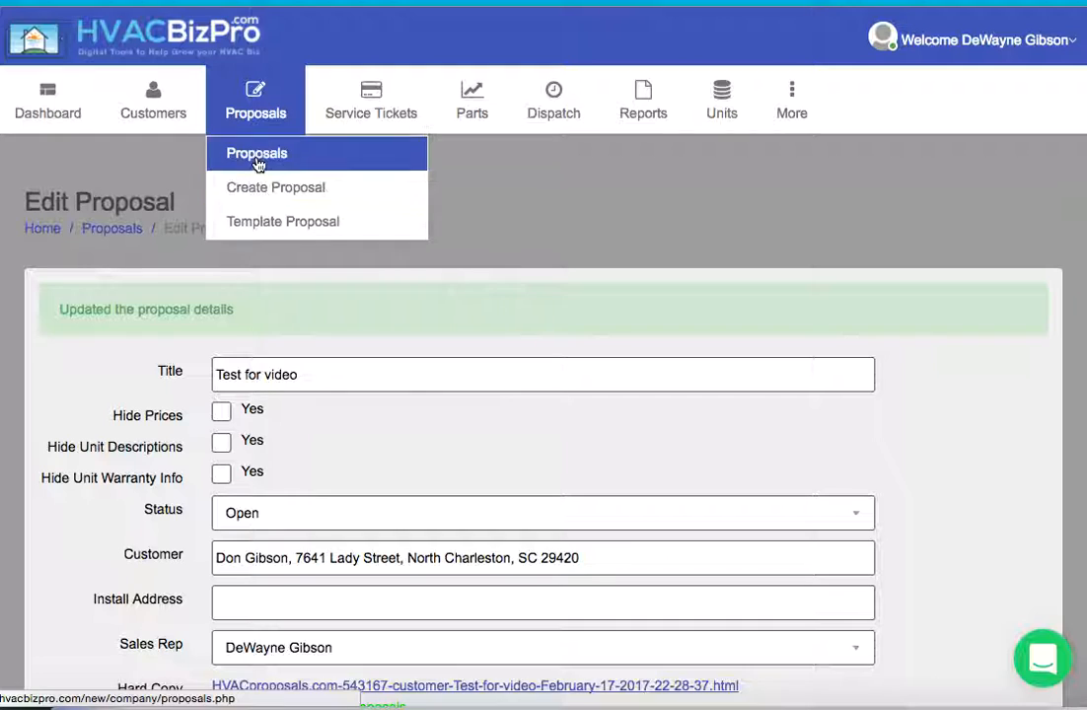
left_click(258, 157)
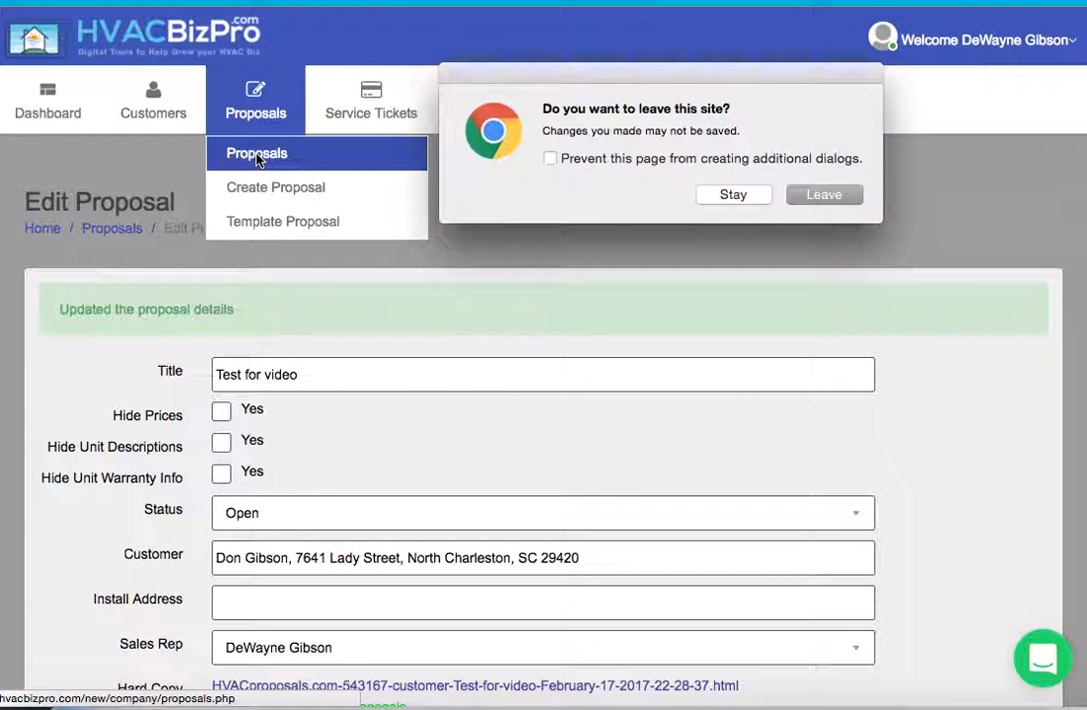
left_click(824, 195)
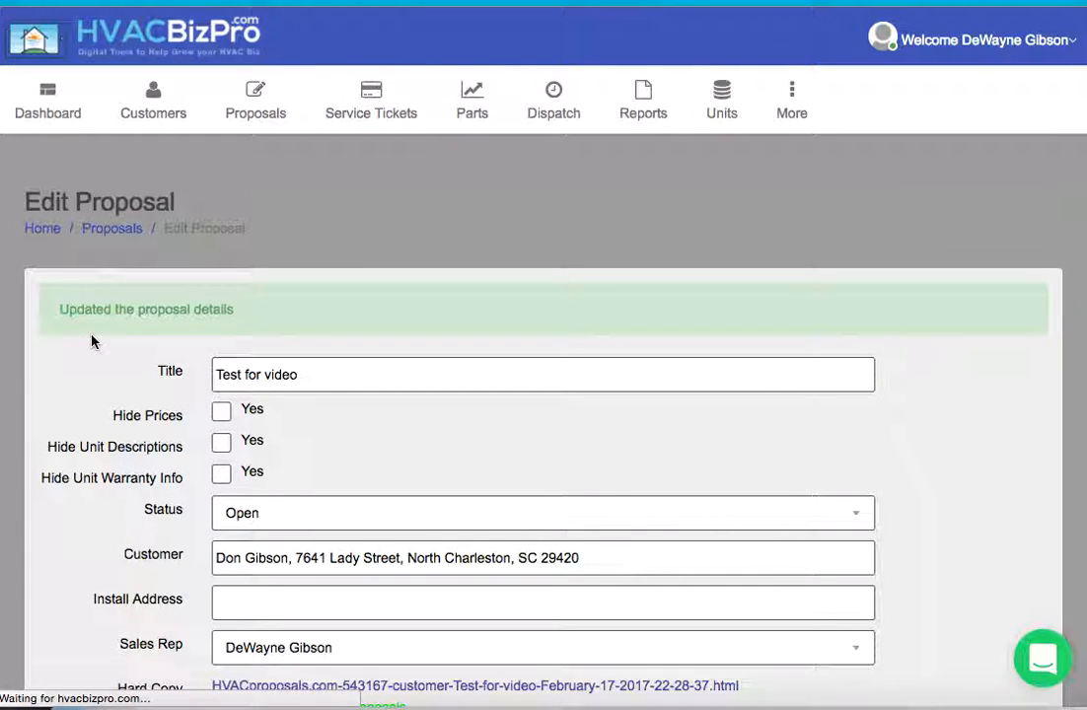
Open the 3.0 Ton Heat Pump 2-18 template from the proposals list for editing and dismiss the quality category warning.
scroll(107, 545, "down", 3)
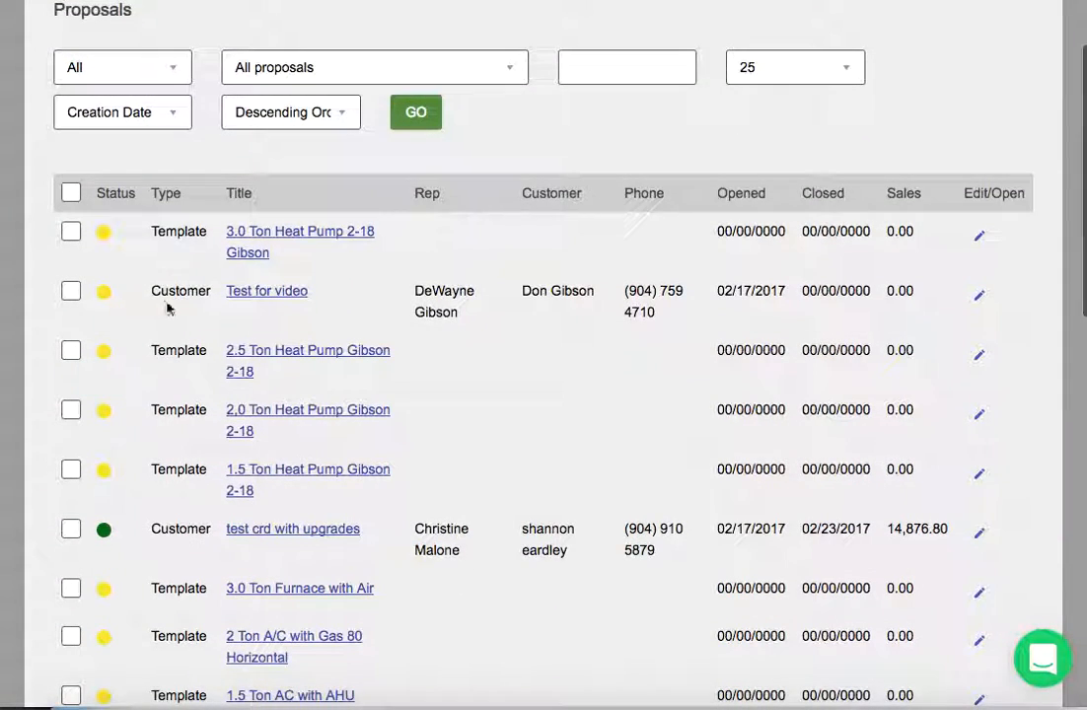
left_click(247, 258)
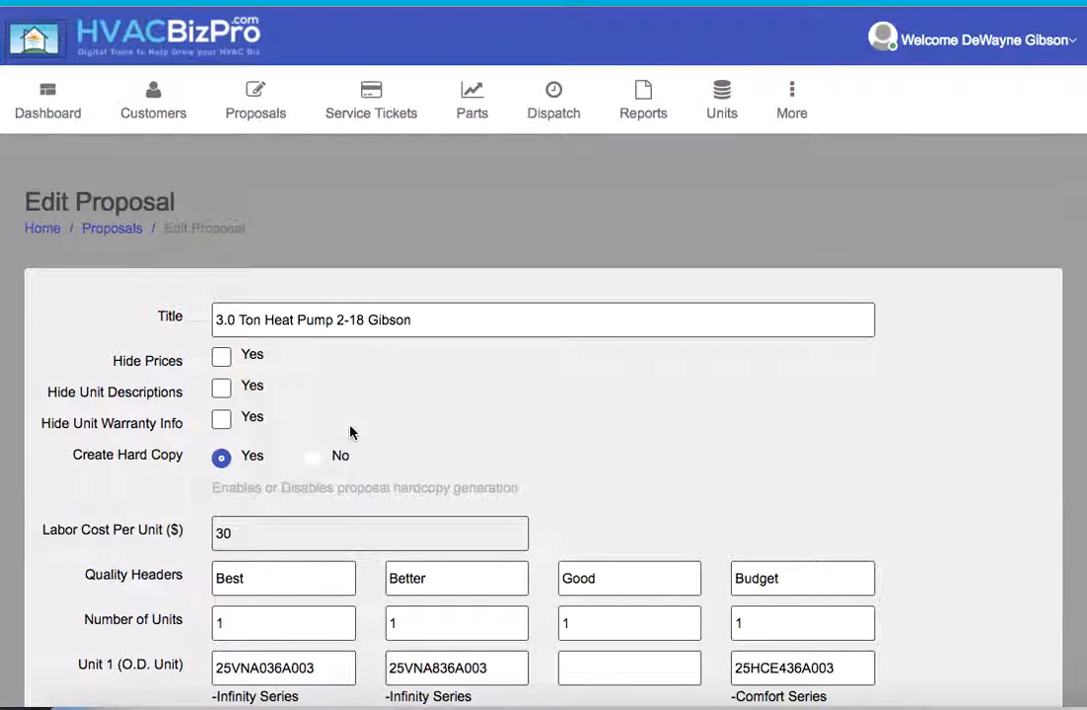
scroll(101, 451, "down", 3)
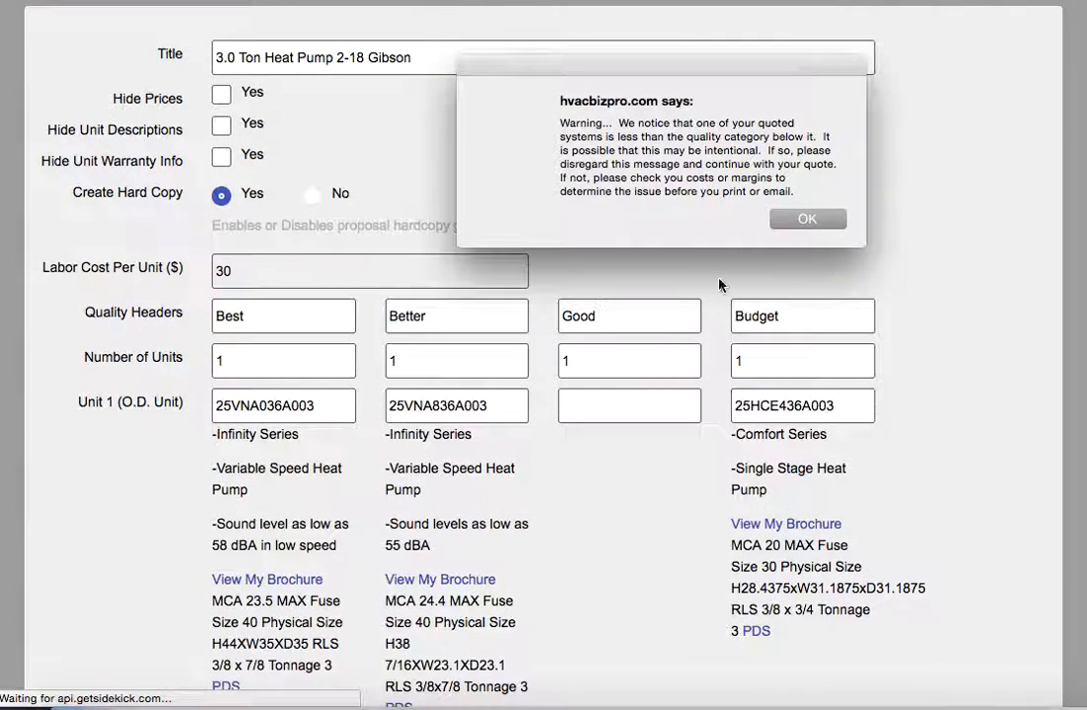
left_click(802, 219)
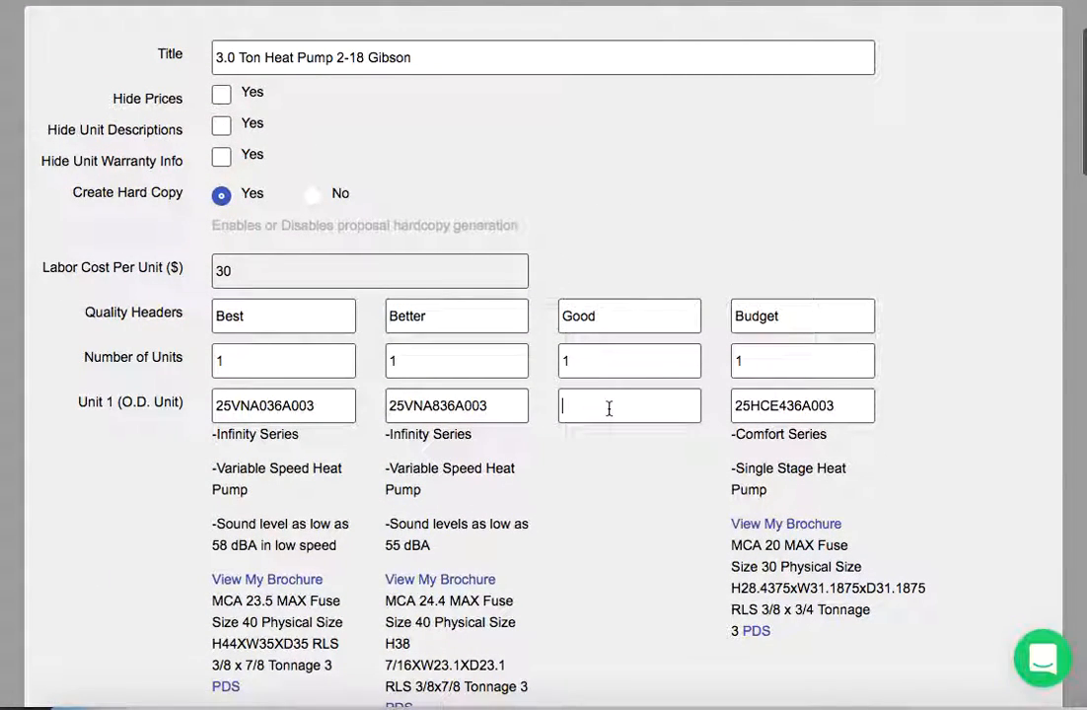
Set the Good level's outdoor unit (Unit 1) to 25HCC542A003.
type("25h")
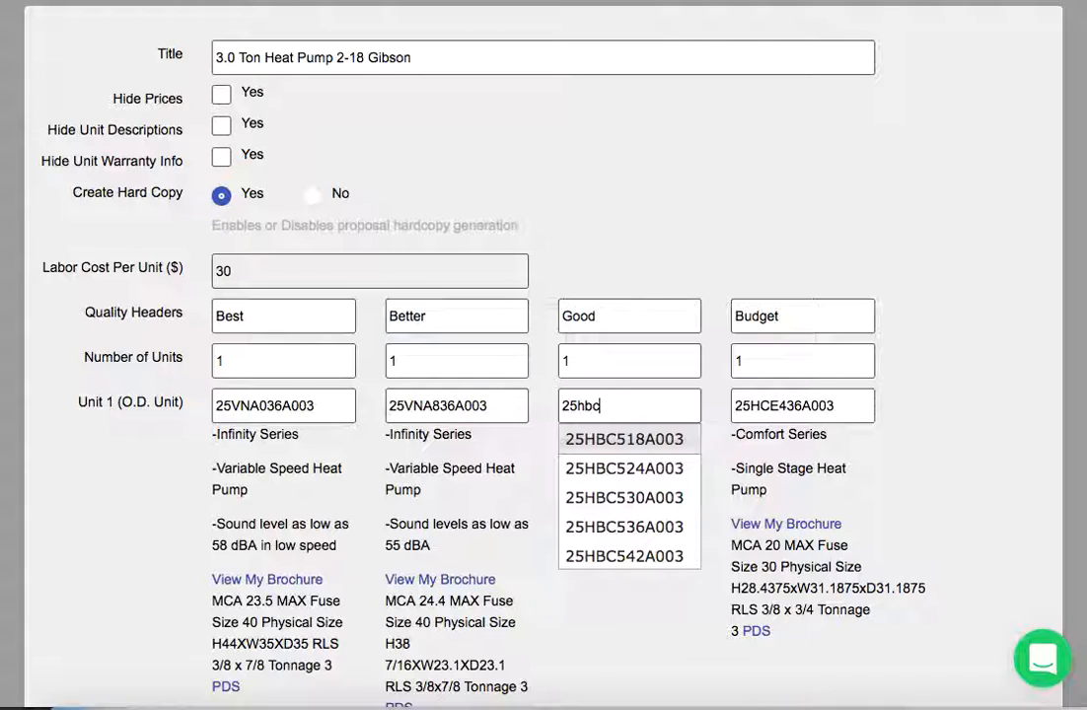
key("BackSpace")
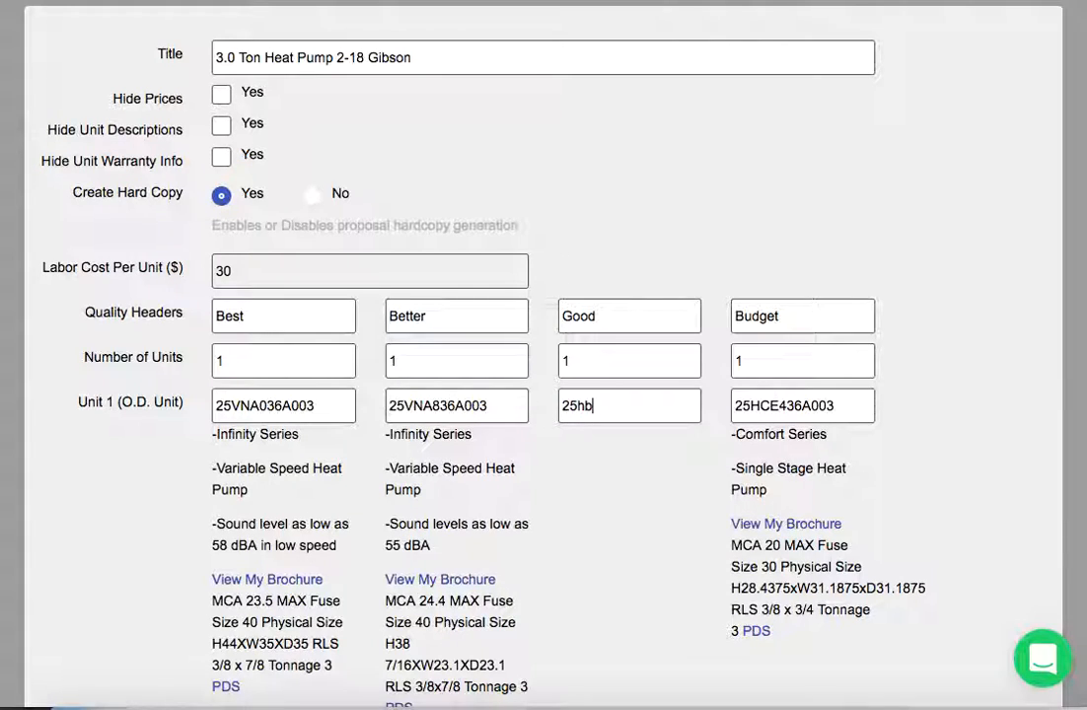
key("BackSpace")
type("cc")
left_click(620, 518)
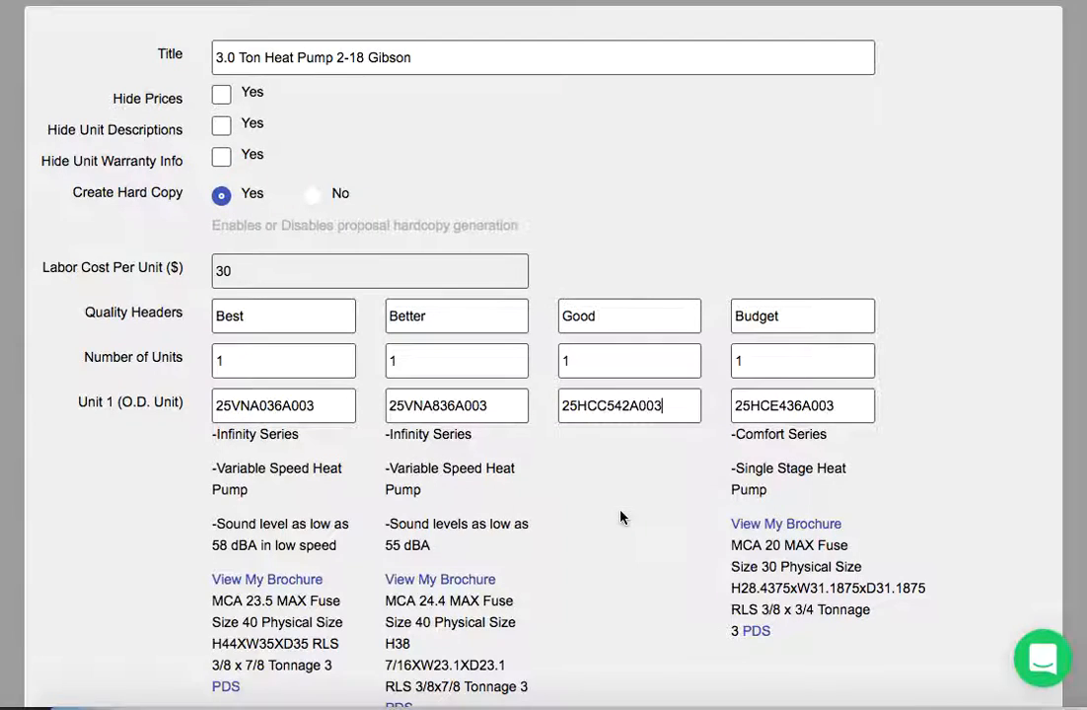
Set the Good level's coil/air handler (Unit 2) to FV4CNF003L00.
scroll(569, 591, "down", 5)
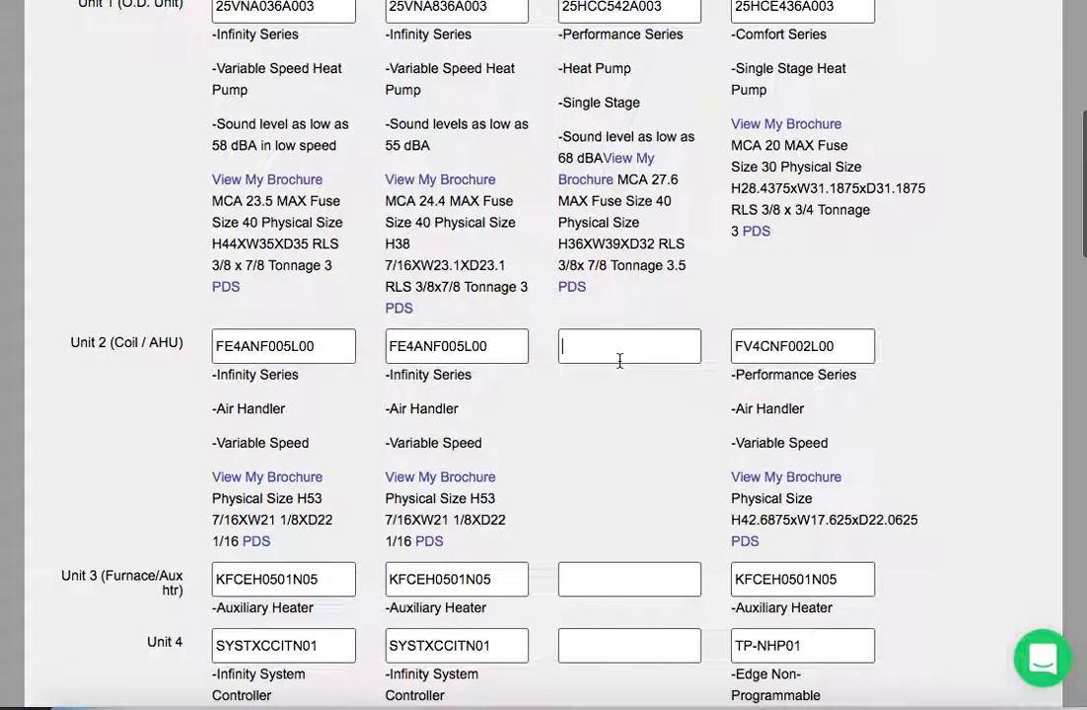
type("v")
left_click(615, 437)
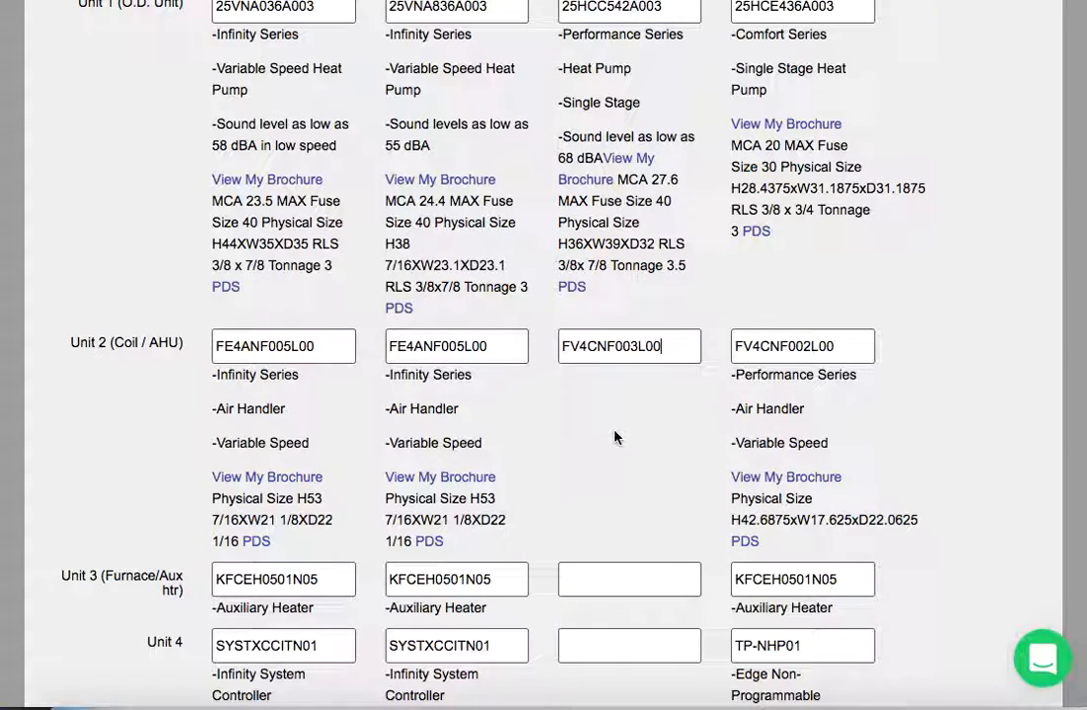
Select AHRI matchups 9892665 for Best, 9892968 for Better, 9157466 for Good and 9661113 for Budget.
scroll(153, 429, "down", 6)
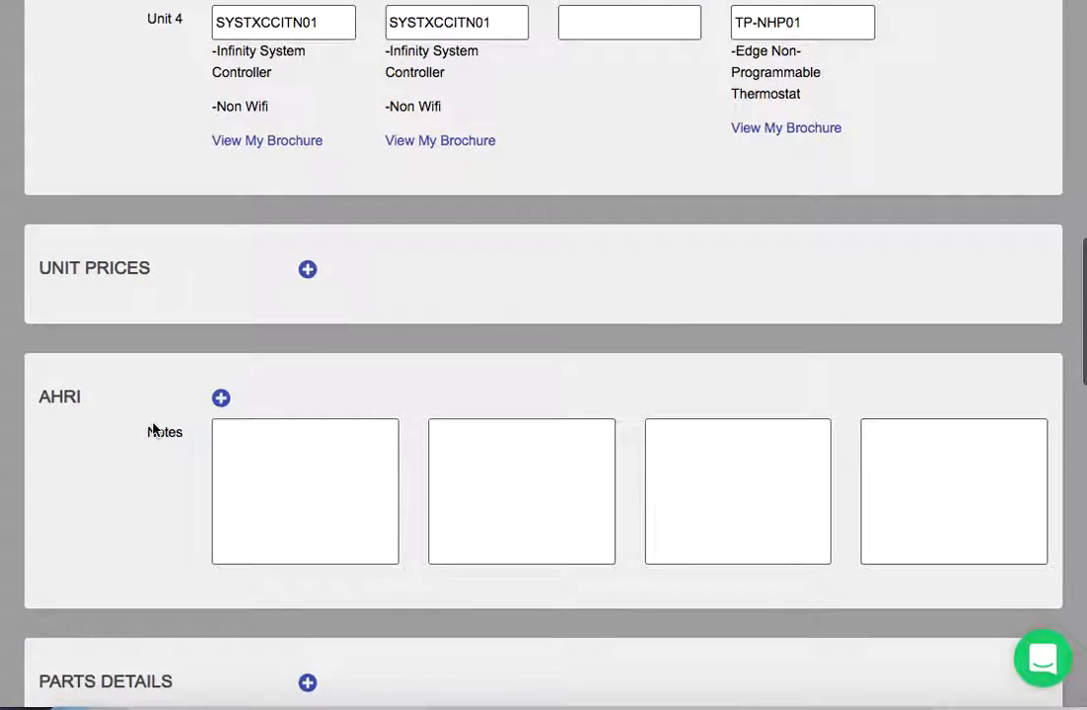
left_click(220, 399)
left_click(315, 444)
left_click(477, 445)
left_click(938, 446)
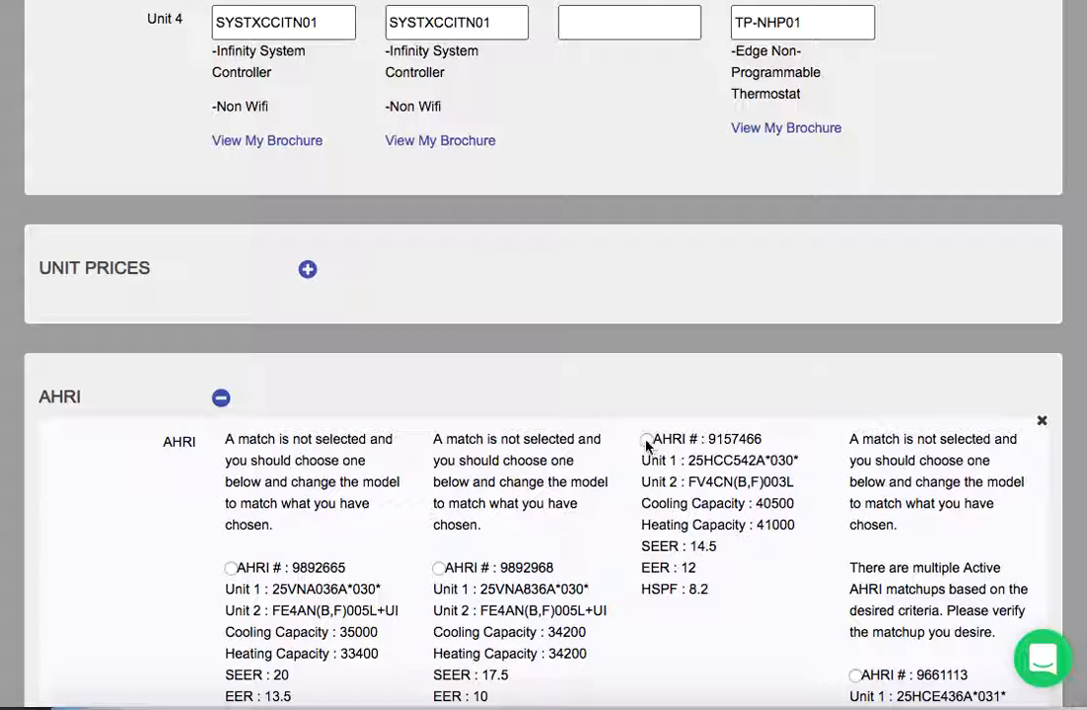
scroll(719, 503, "down", 3)
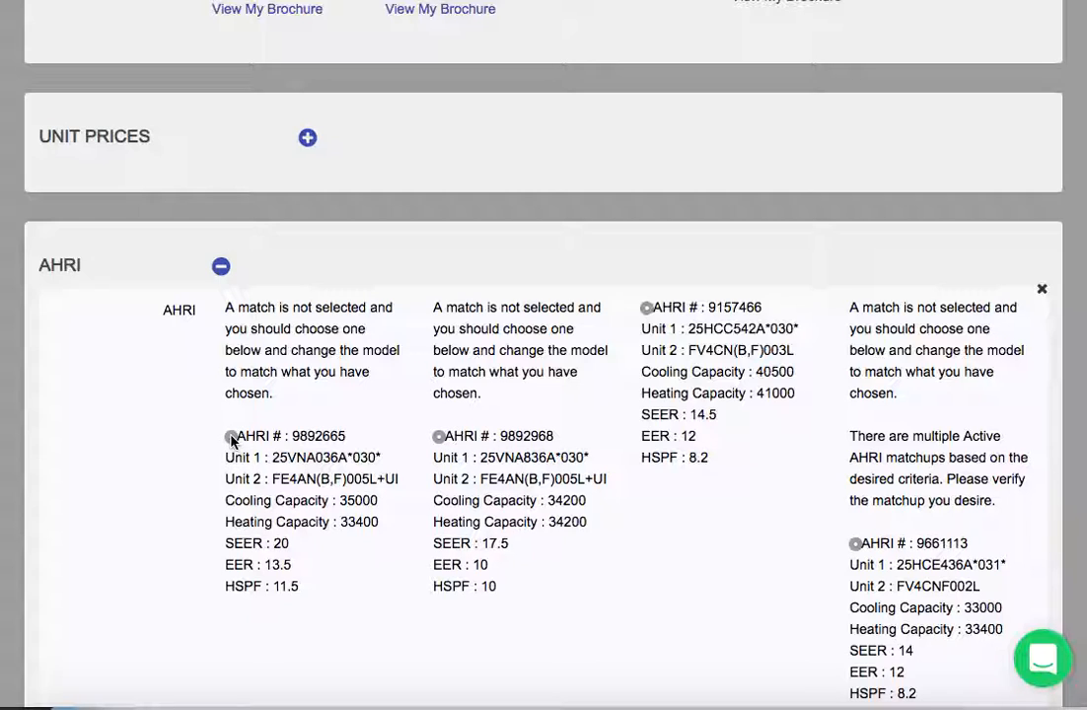
Collapse the AHRI section and save the template with its updated units and matchups.
left_click(221, 266)
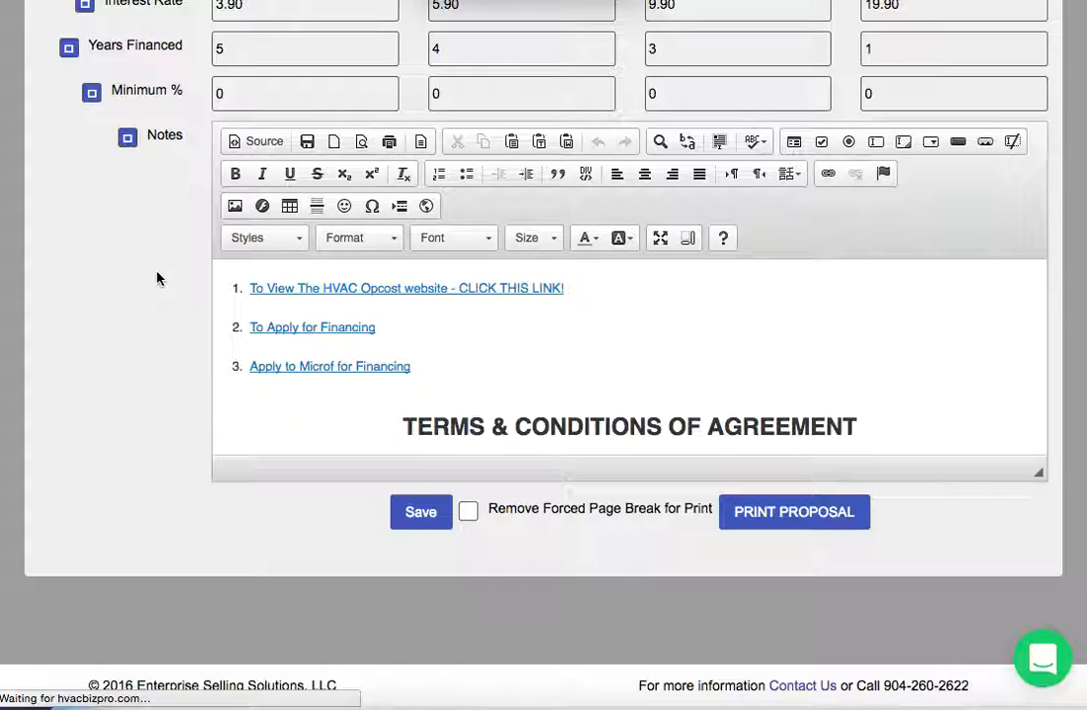
scroll(158, 278, "up", 20)
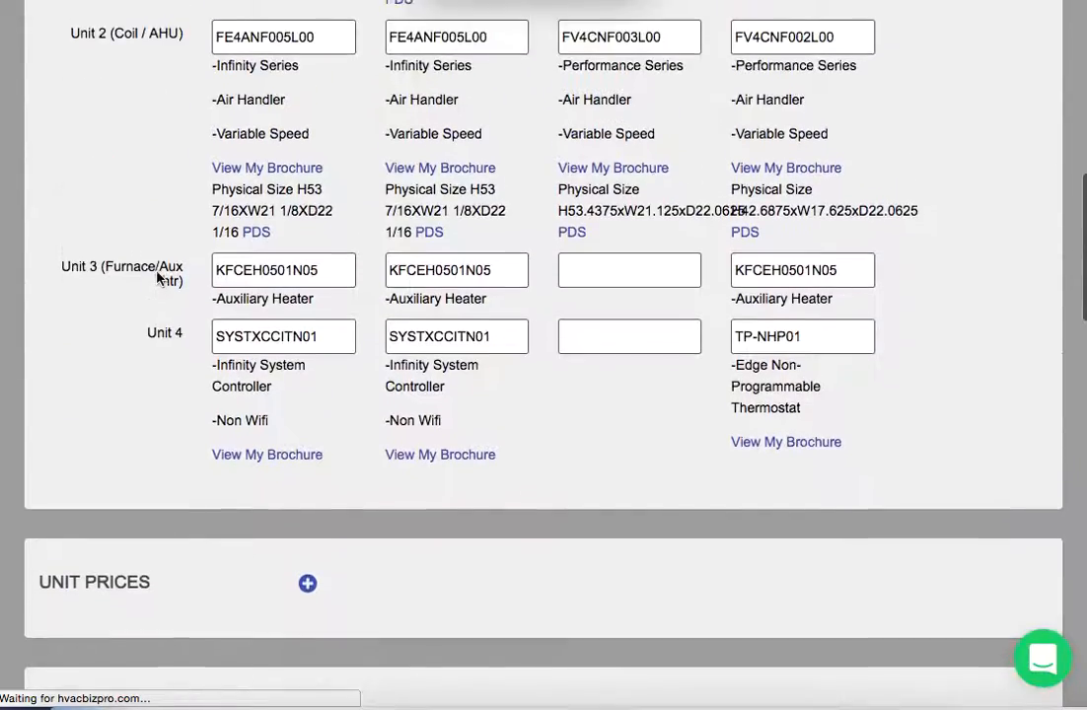
scroll(157, 278, "down", 1)
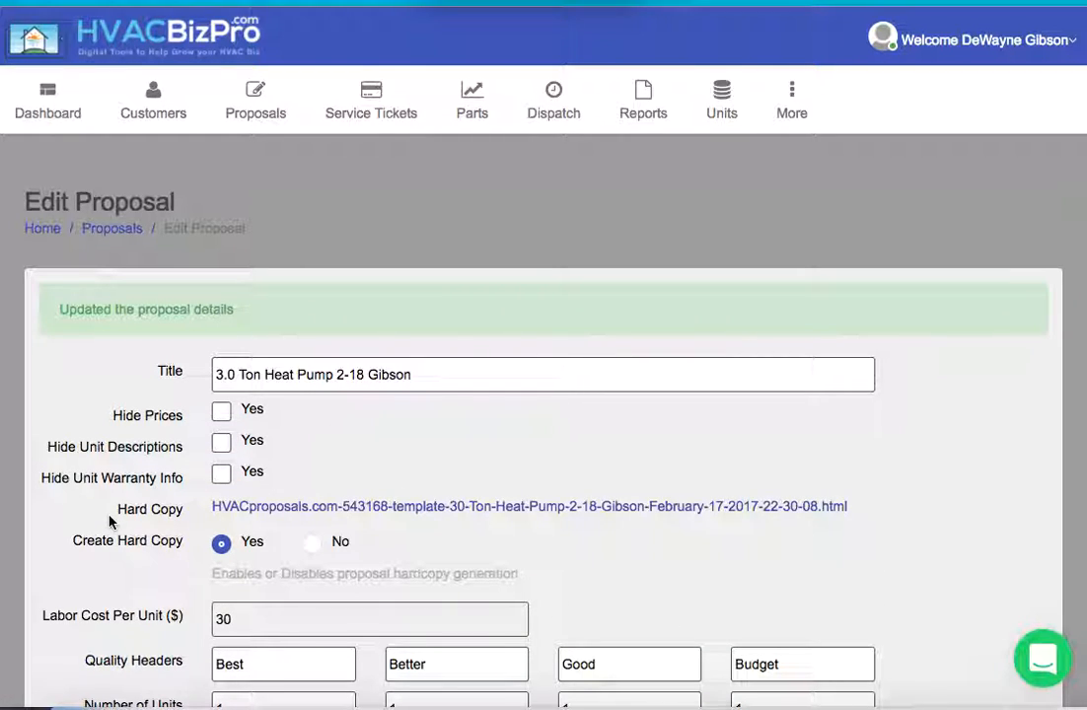
Leave the template's edit page and start a new proposal from the existing 3.0 Ton Heat Pump 2-18 template.
left_click(253, 112)
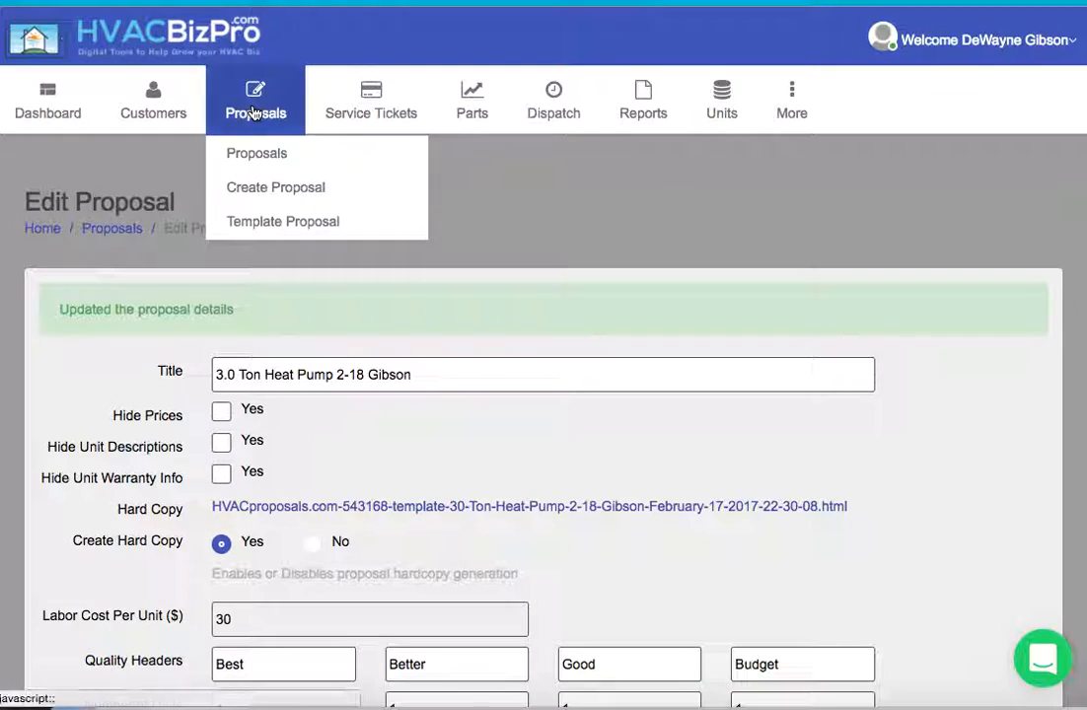
left_click(256, 190)
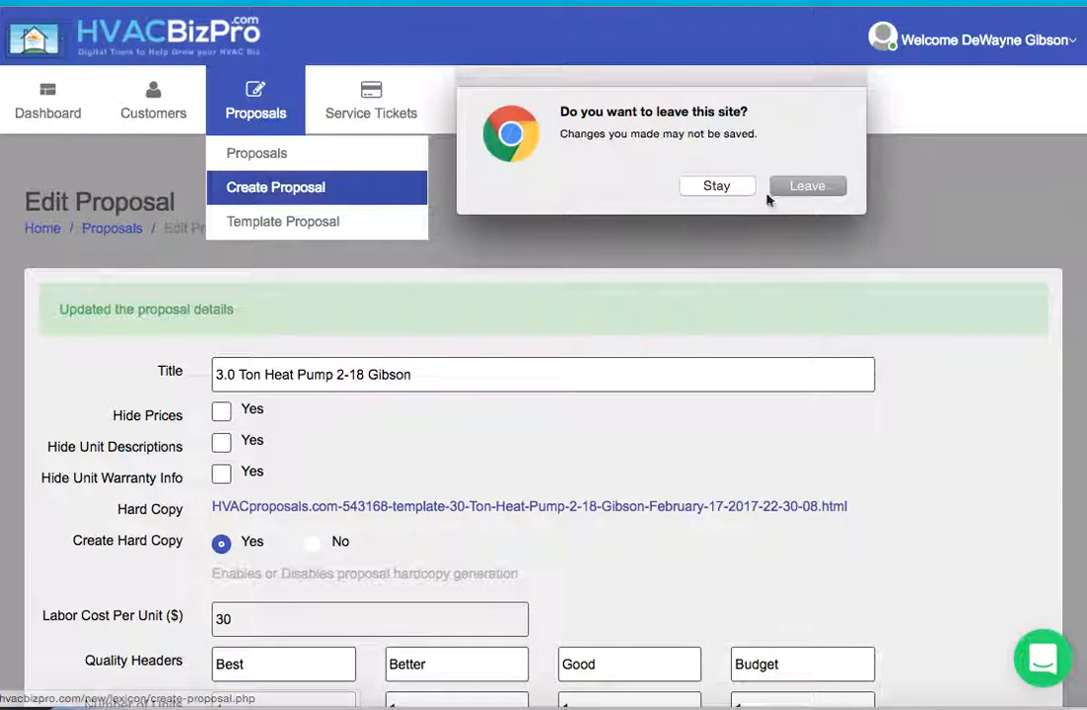
left_click(833, 192)
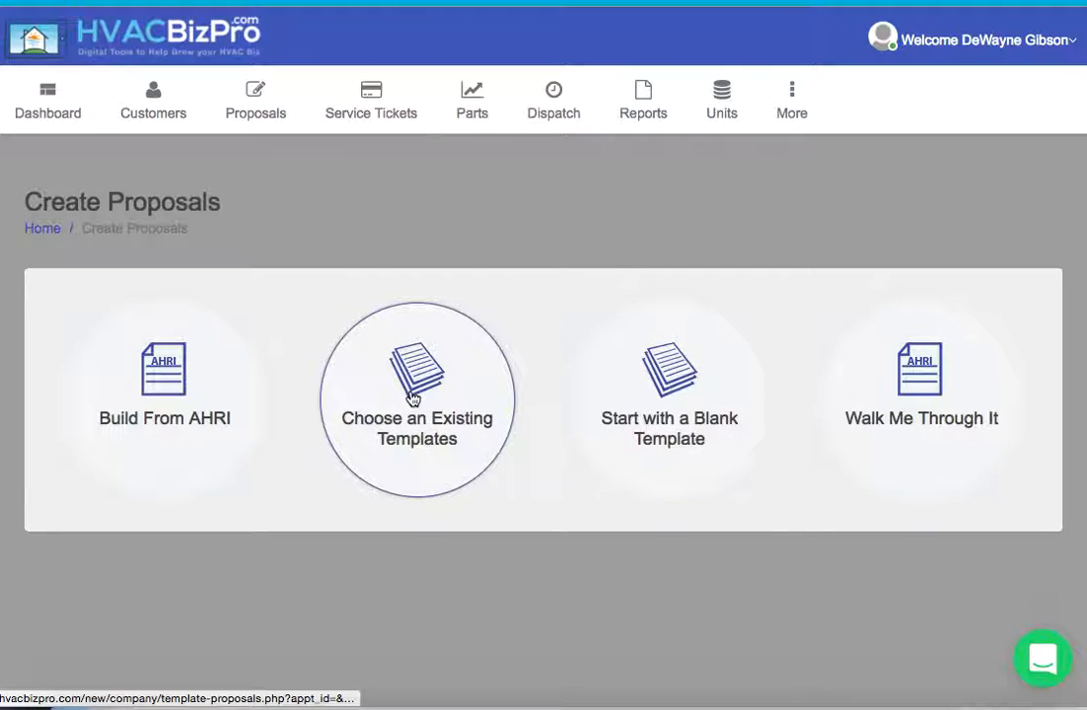
left_click(413, 397)
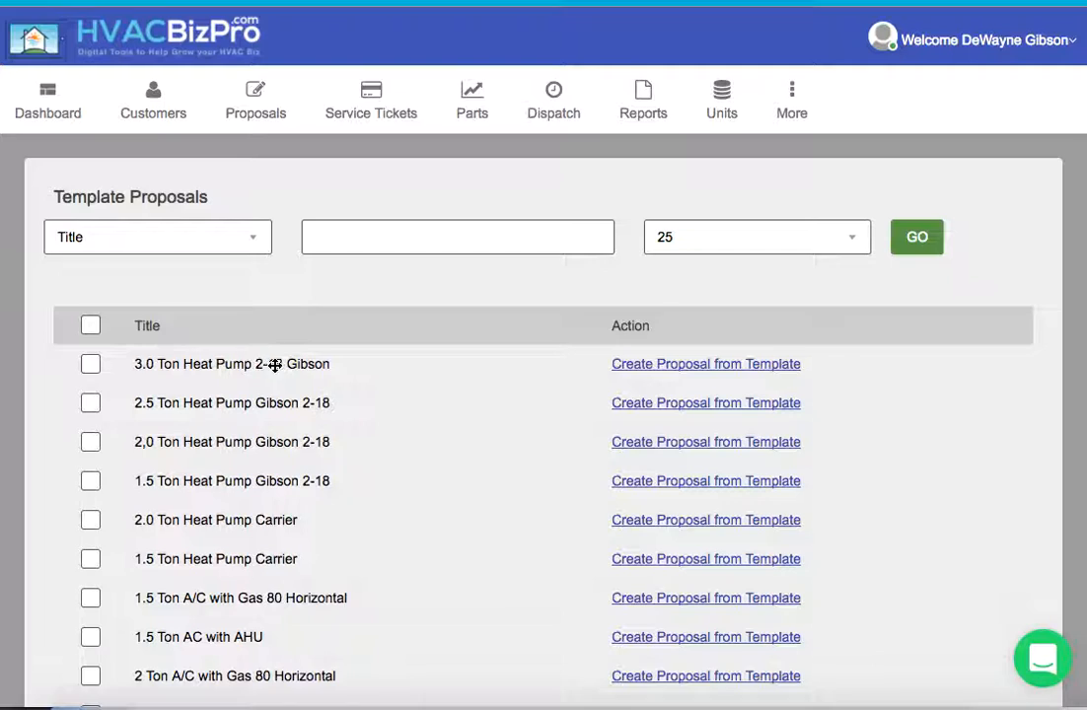
left_click(664, 365)
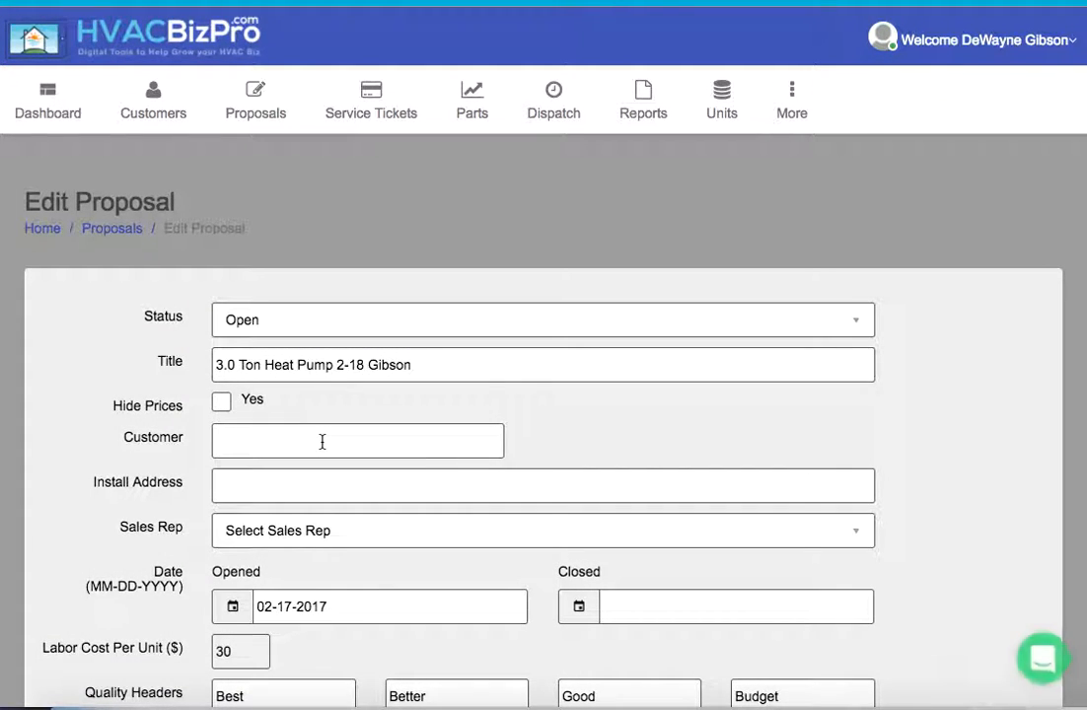
Assign the customer by looking up their street number, and choose the sales rep for the new proposal.
left_click(322, 441)
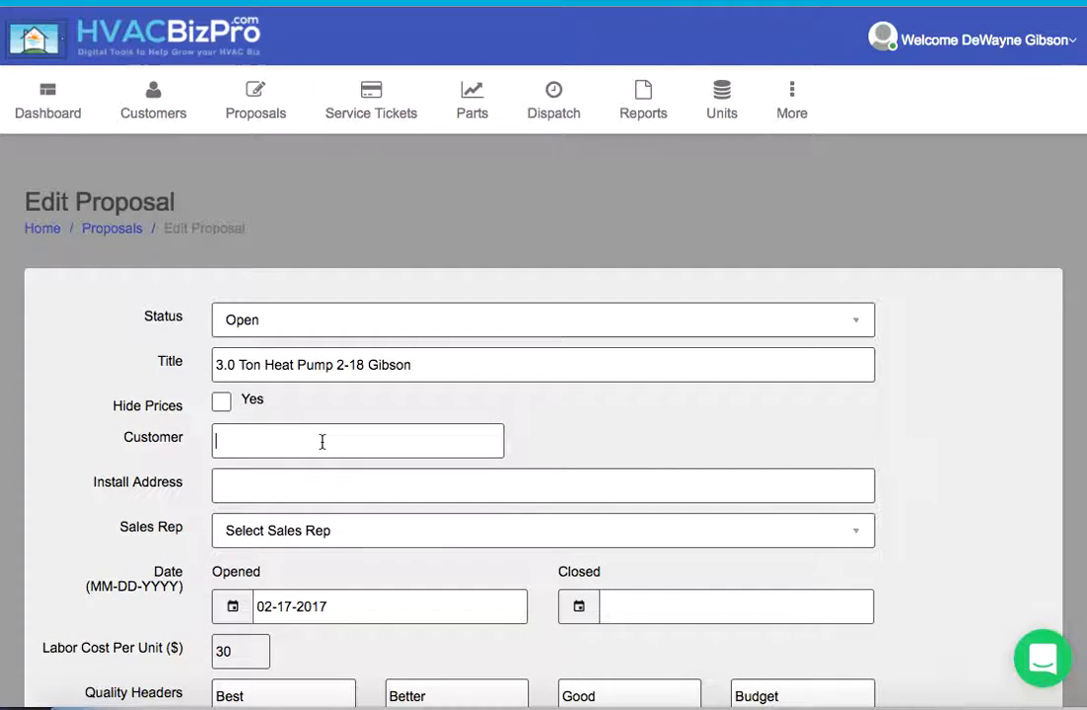
type("764")
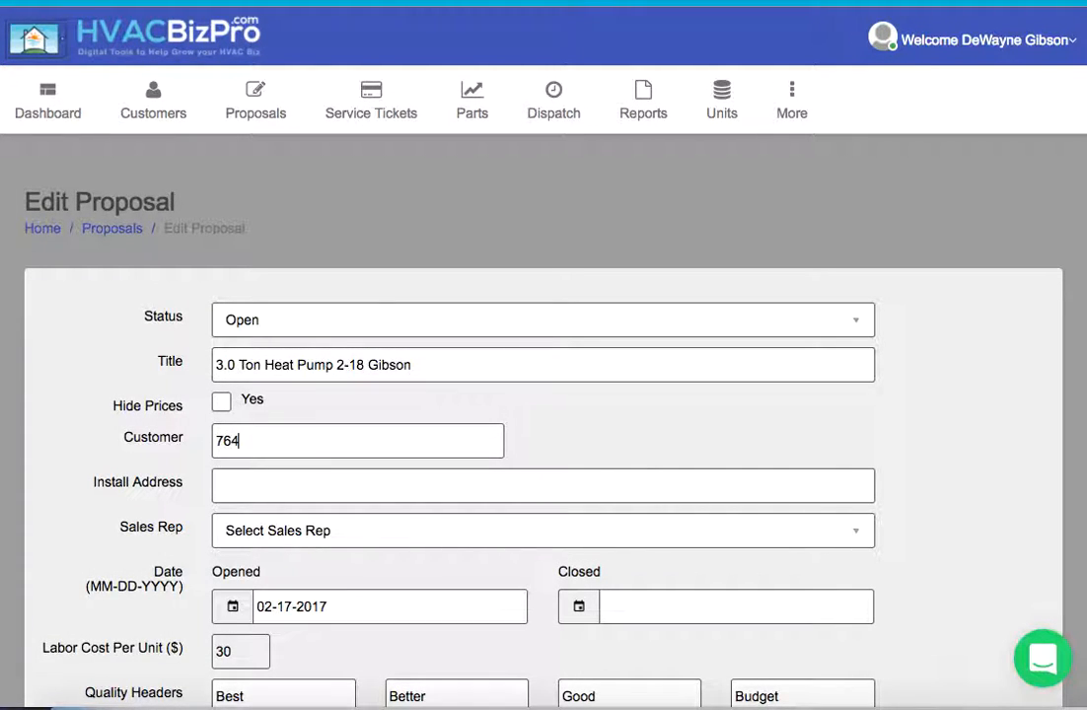
type("1")
left_click(333, 477)
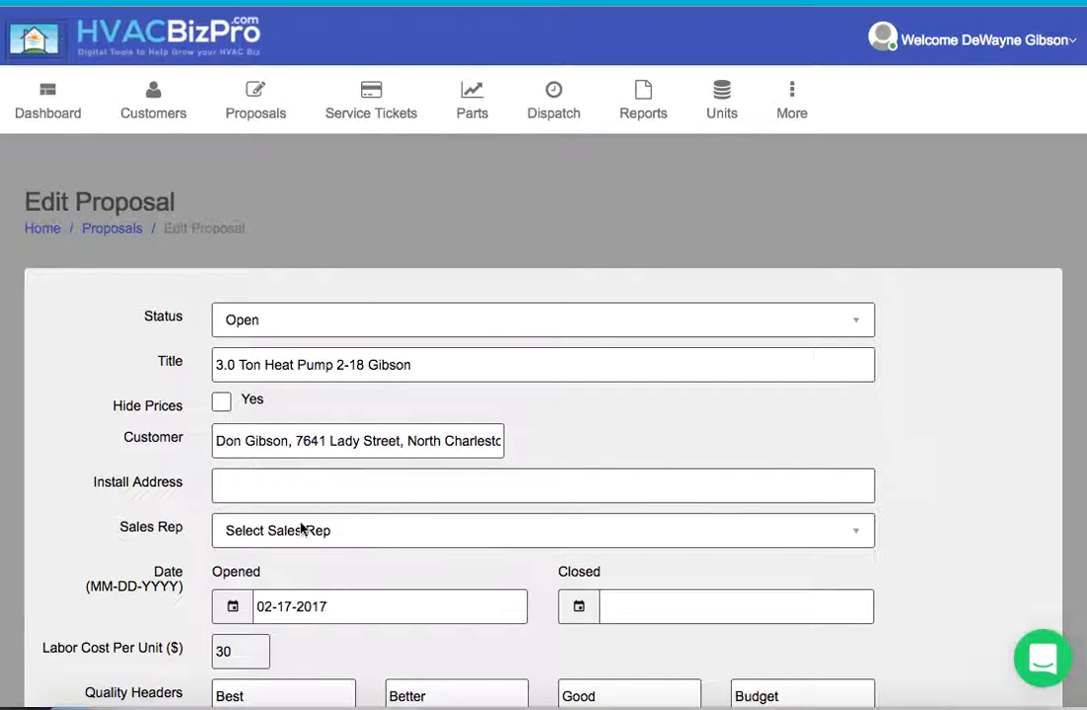
left_click(301, 534)
left_click(278, 585)
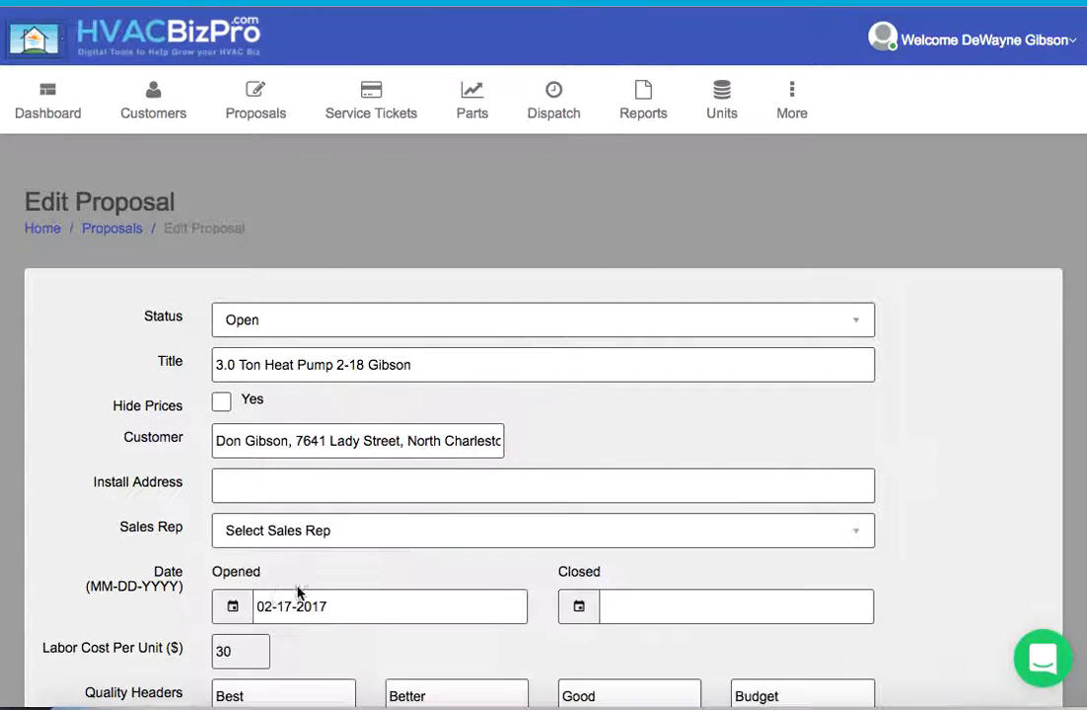
Save the new customer proposal created from the template.
scroll(136, 540, "down", 20)
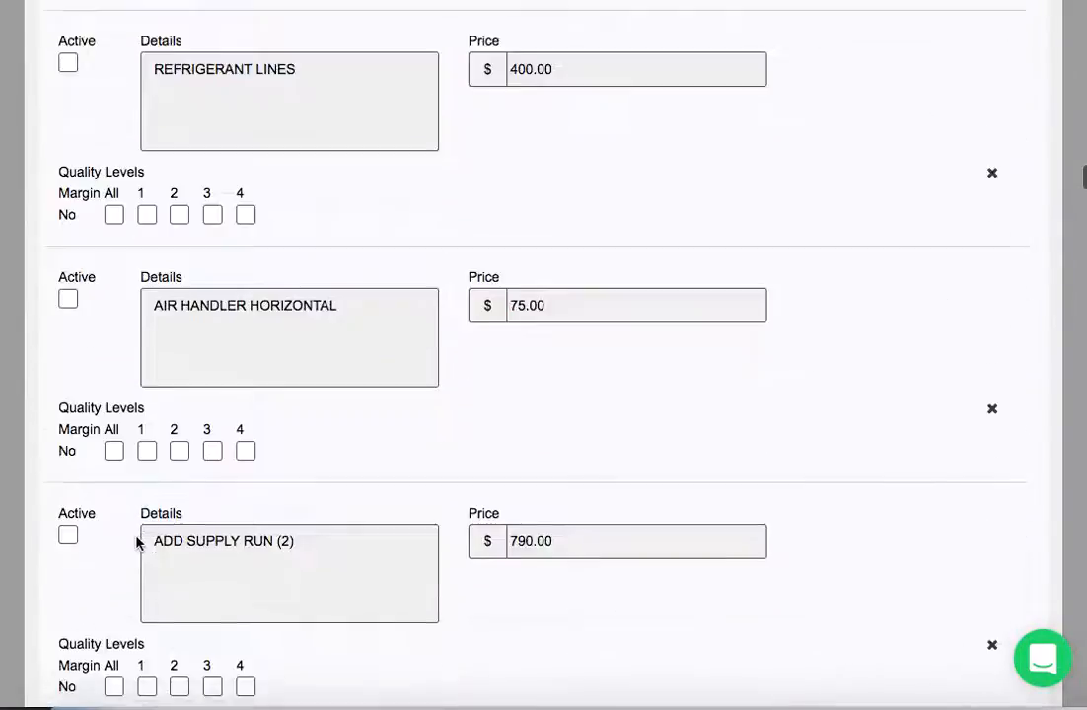
scroll(136, 541, "down", 20)
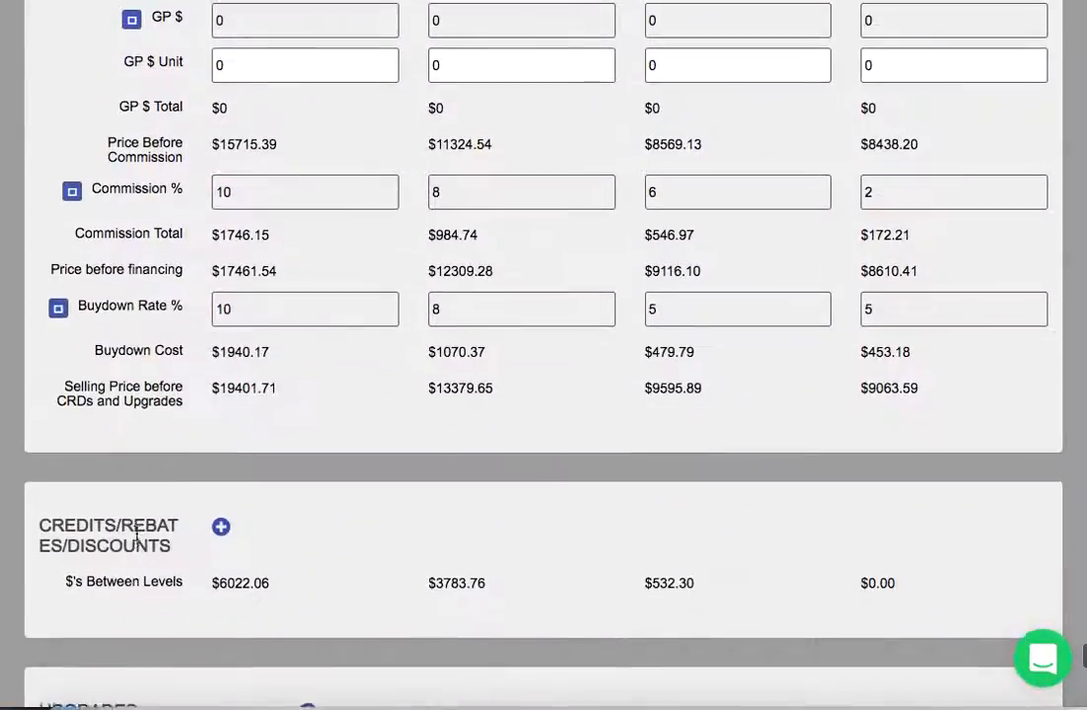
scroll(136, 537, "down", 10)
left_click(247, 521)
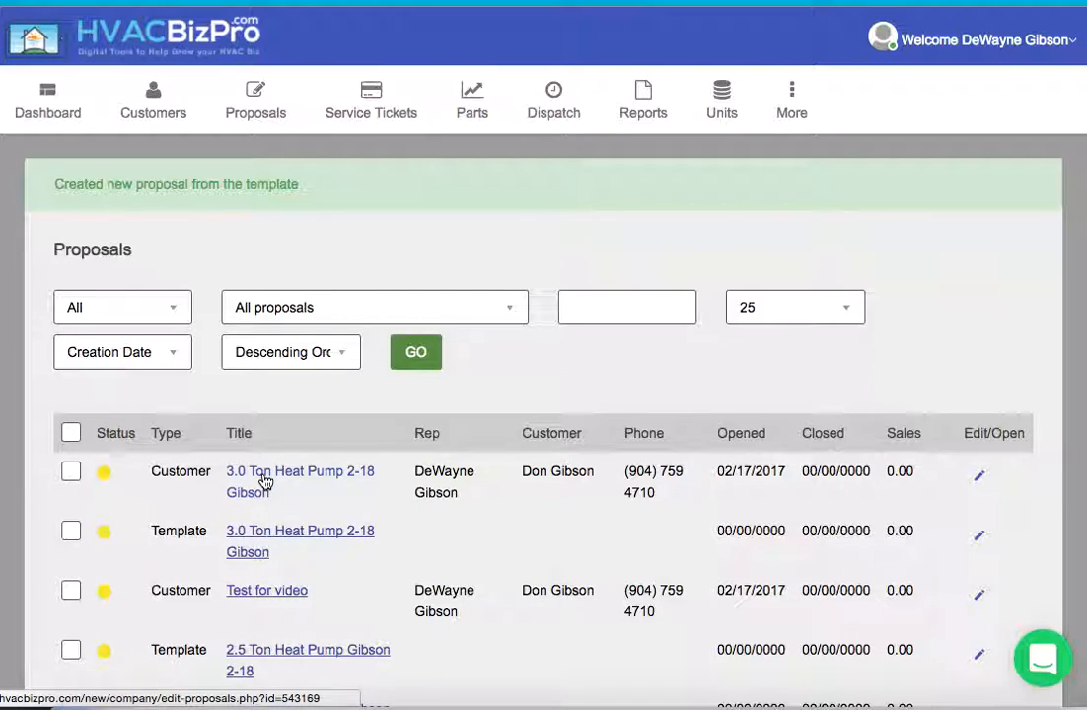
Open the newly created 3.0 Ton customer proposal from the proposals list and bring up its hard copy.
left_click(264, 481)
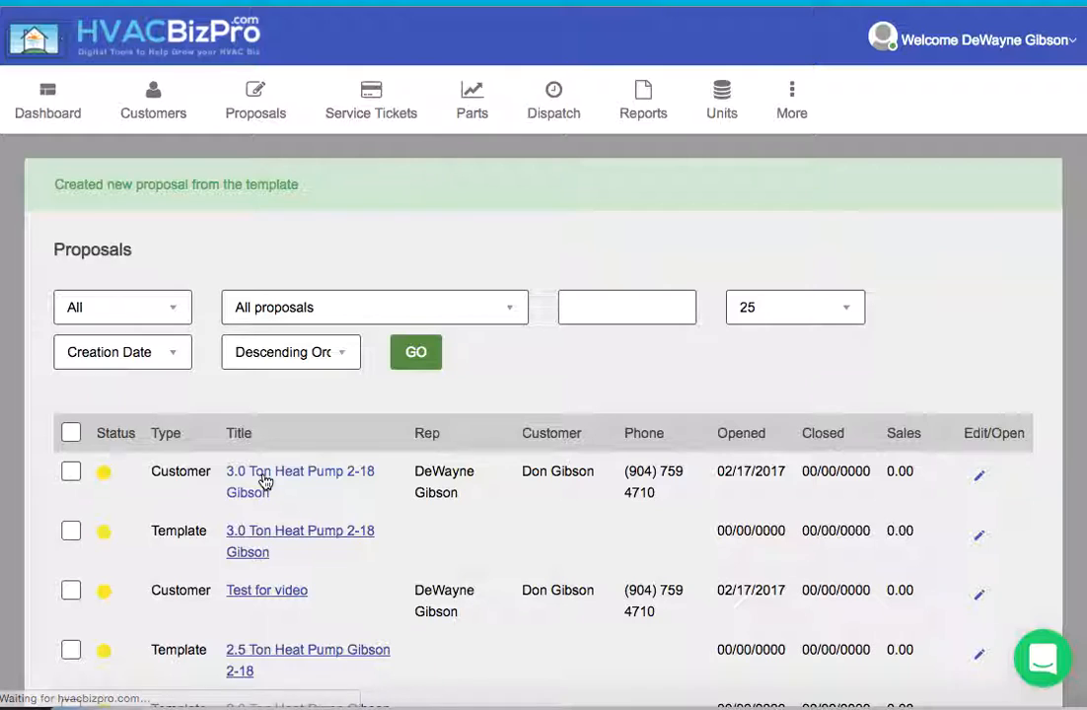
scroll(181, 463, "down", 5)
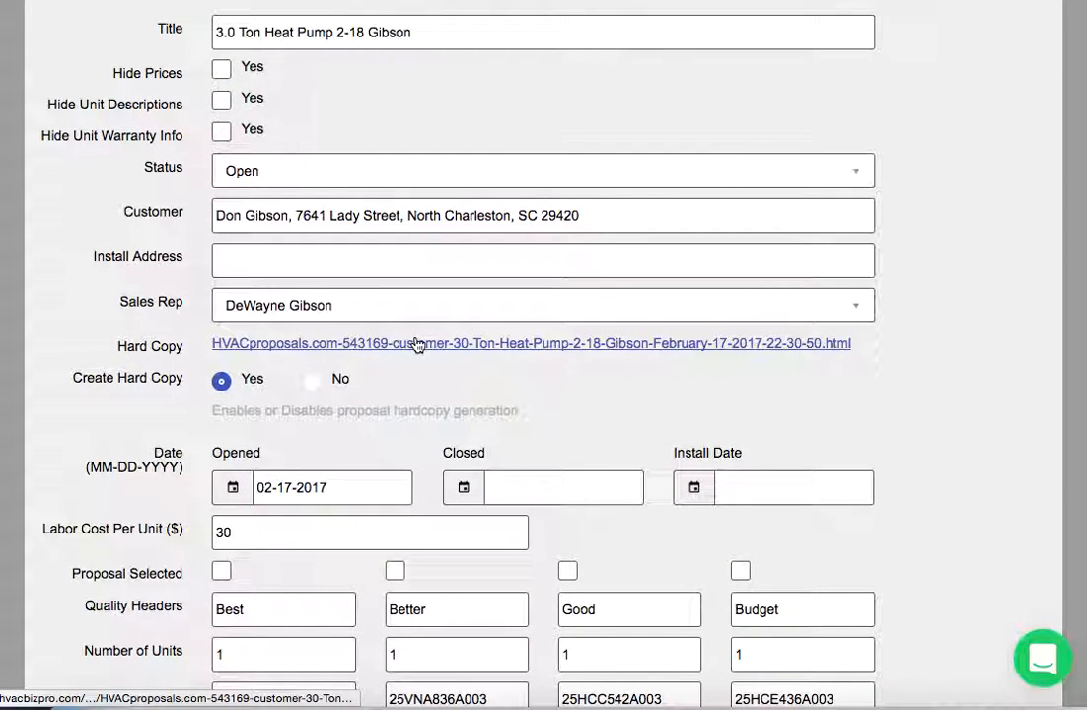
left_click(416, 343)
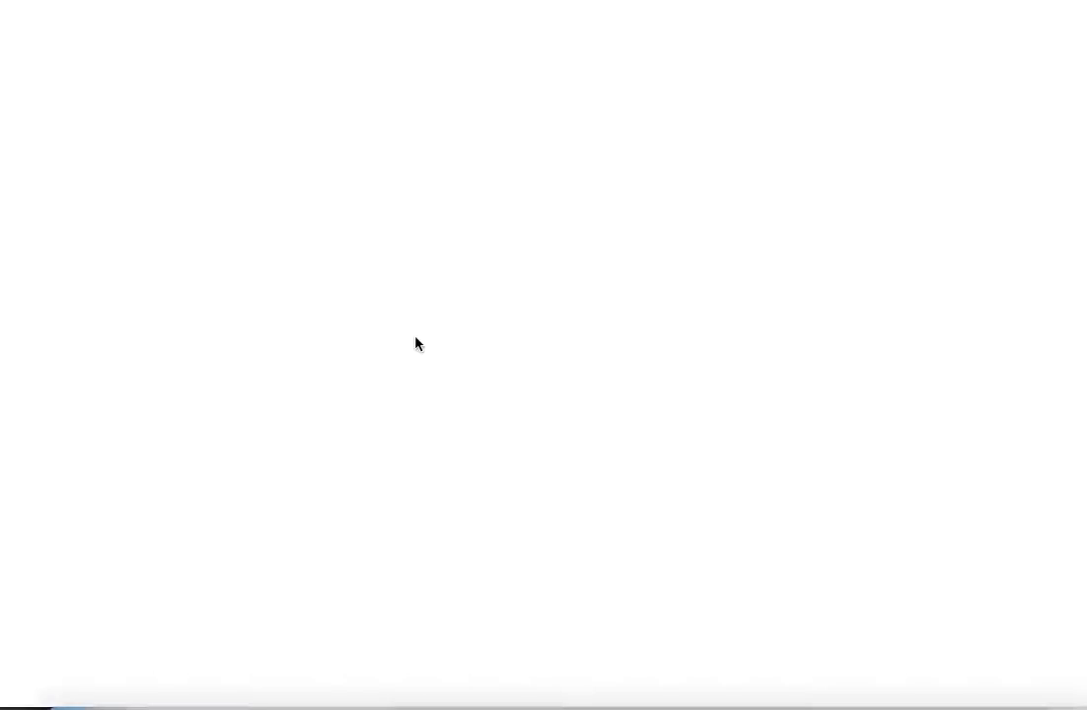